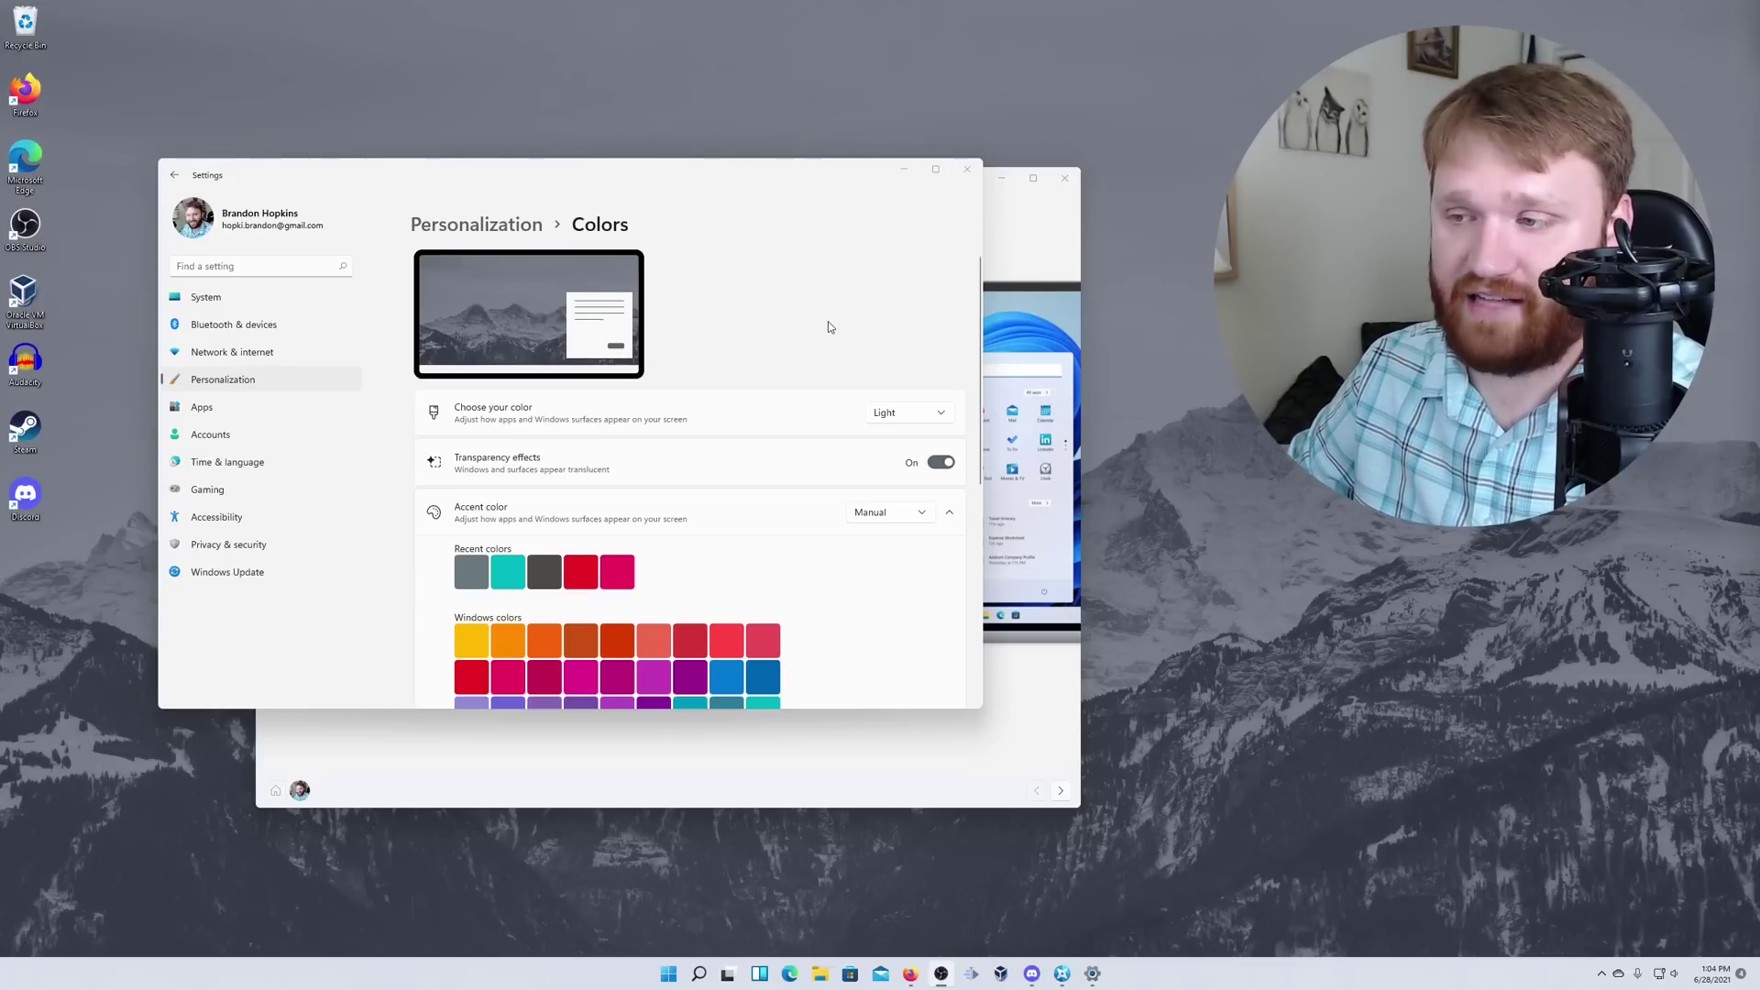
Shift the Colors settings window up-left, then minimize it to reveal Get Started.
scroll(788, 442, "down", 1)
scroll(785, 444, "up", 1)
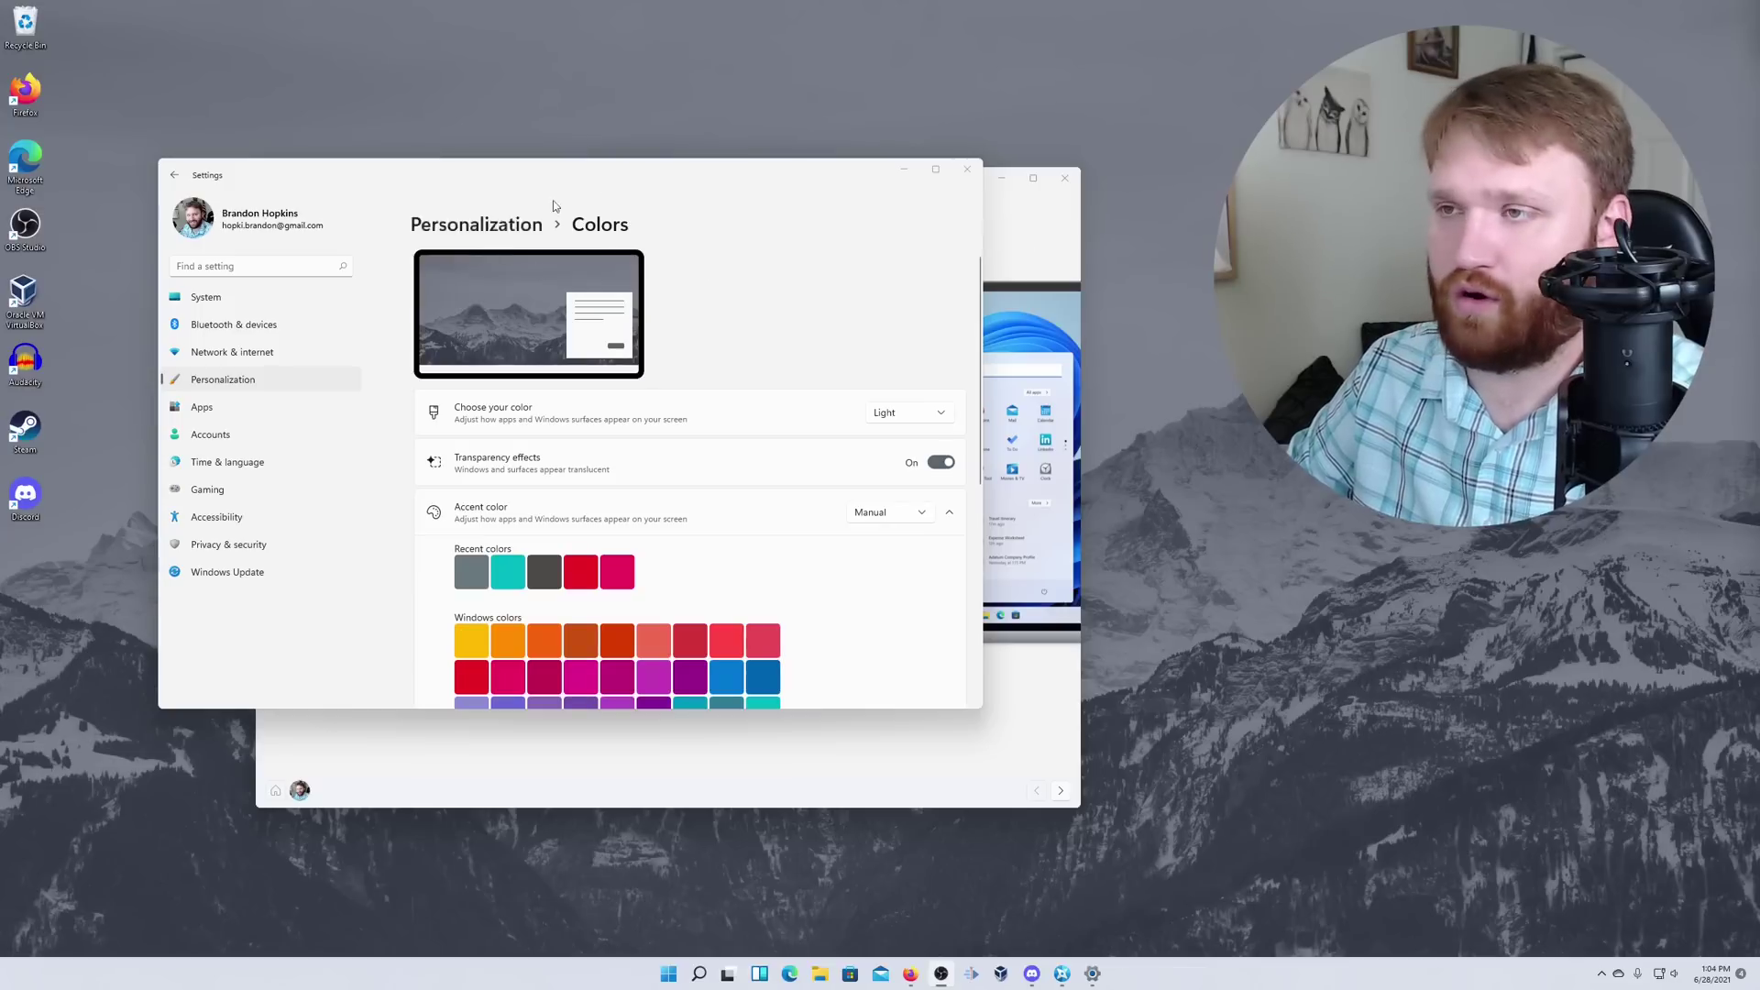
left_click_drag(727, 176, 603, 85)
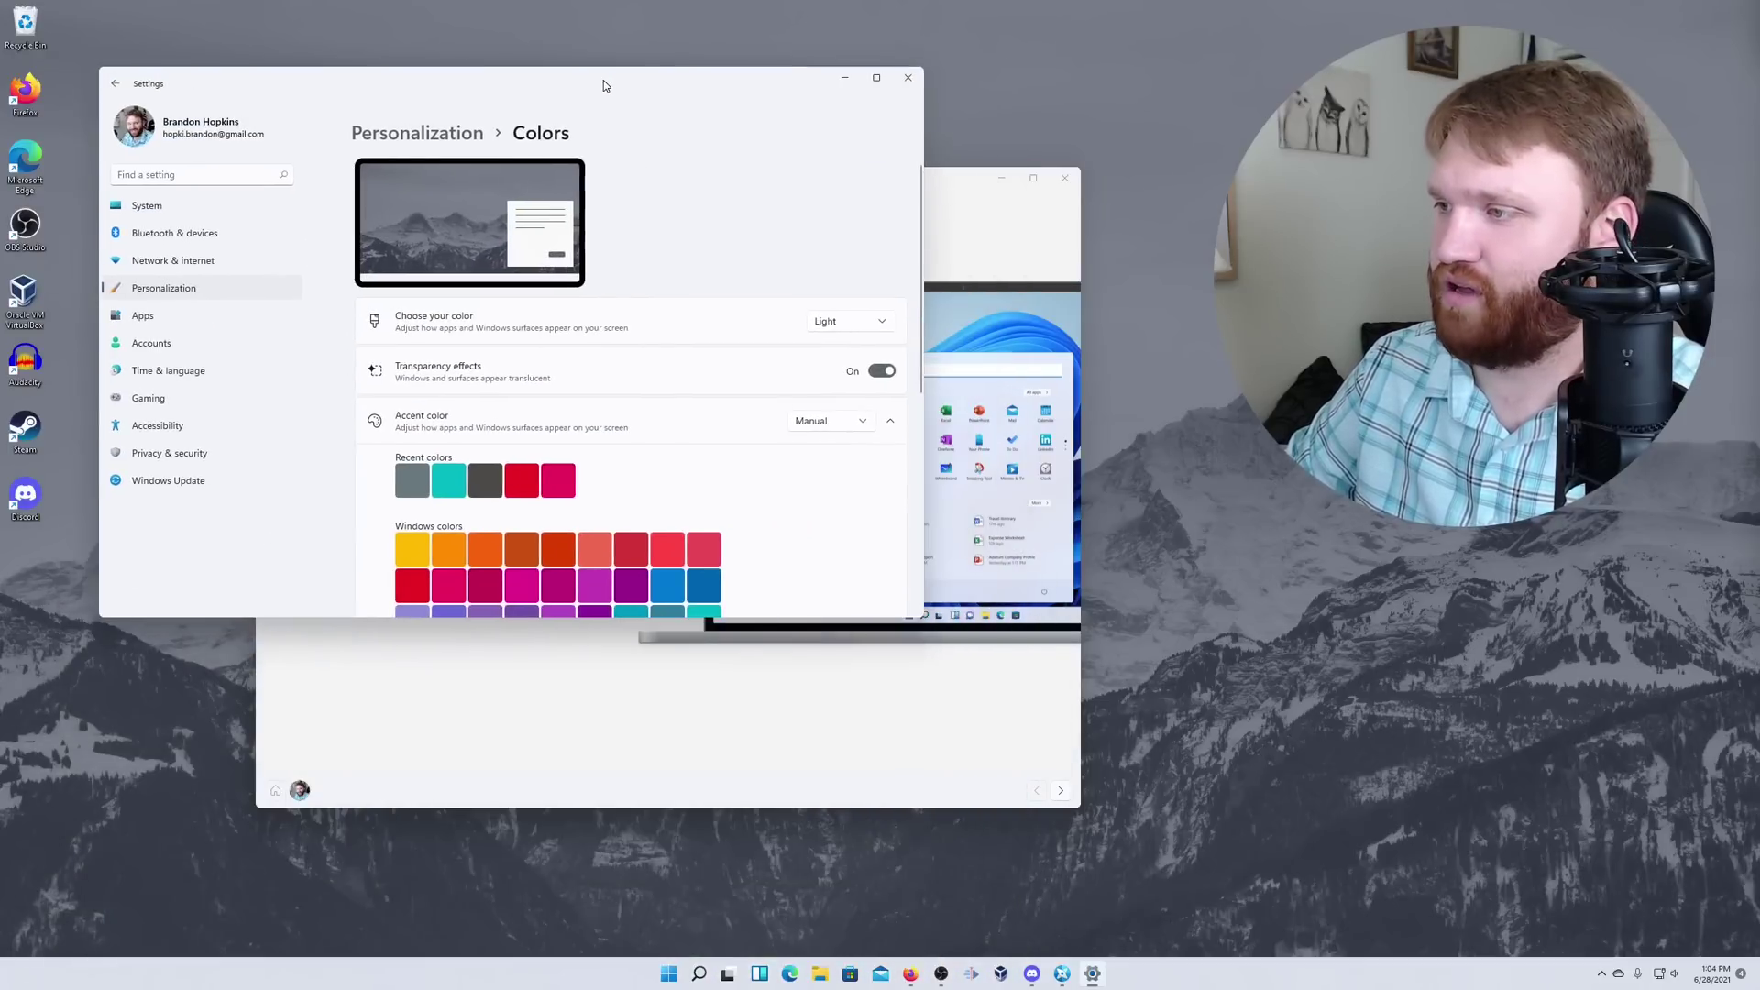
left_click(845, 77)
Start the Get Started tour and page past OneDrive and Microsoft Edge to the Android phone page.
left_click_drag(790, 175, 769, 141)
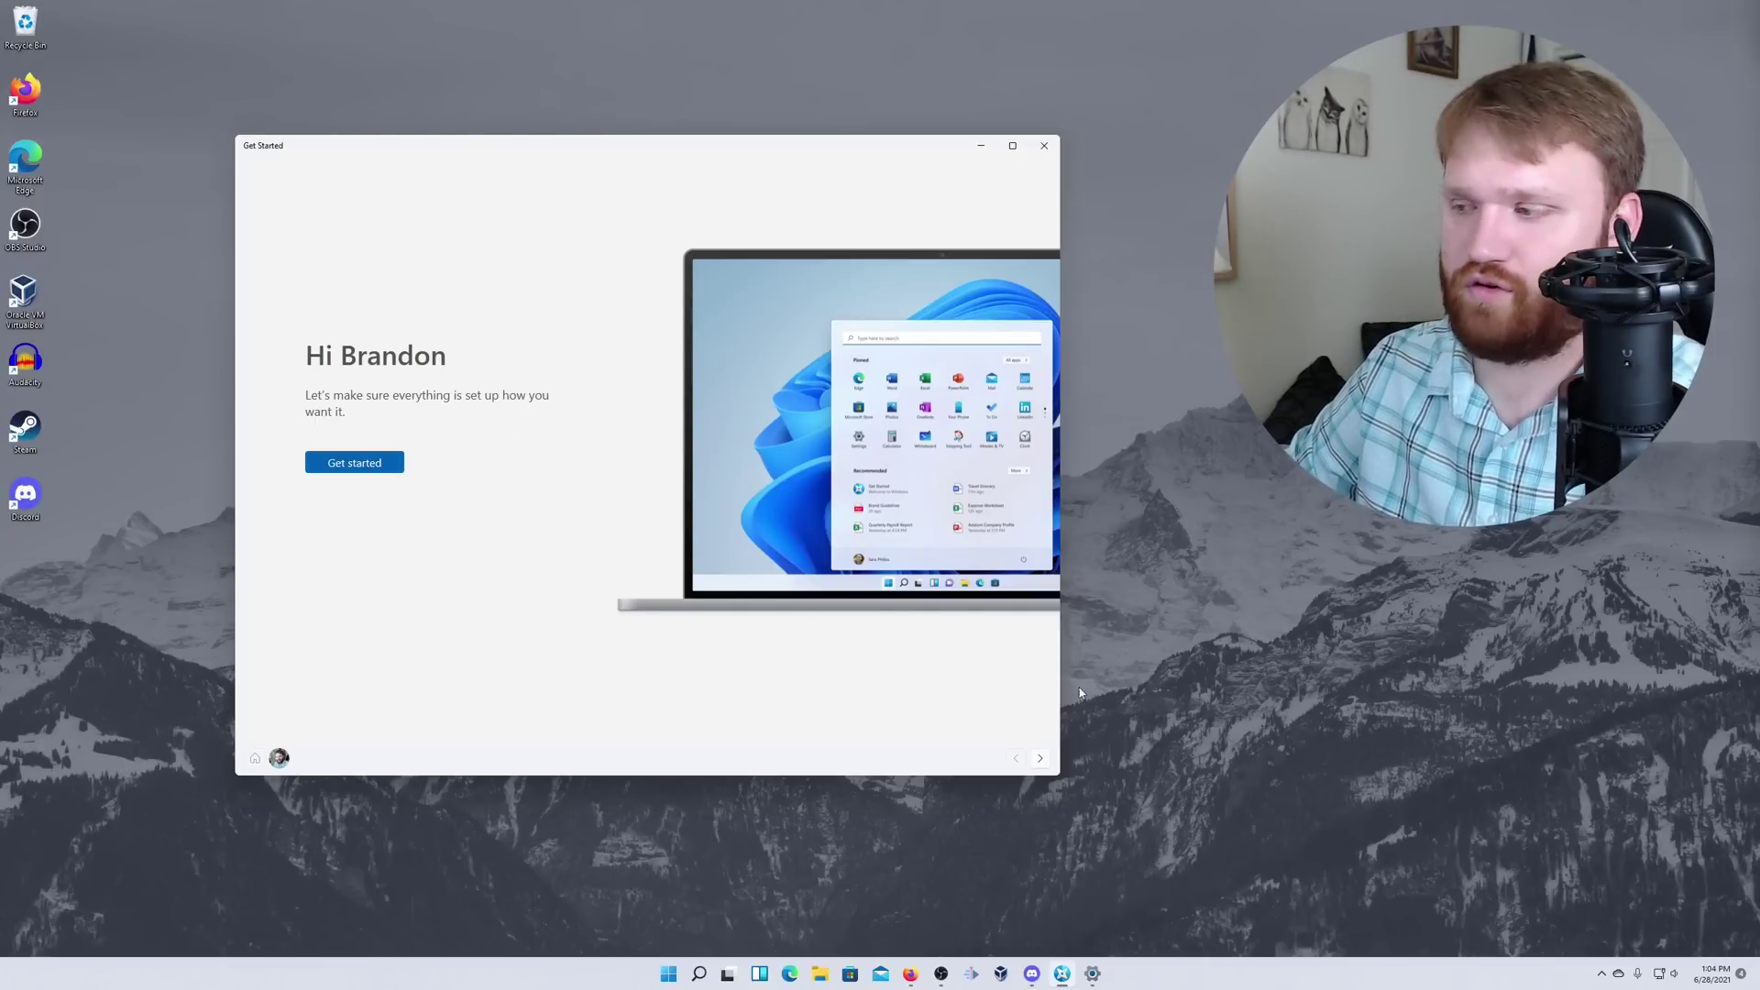
left_click(332, 465)
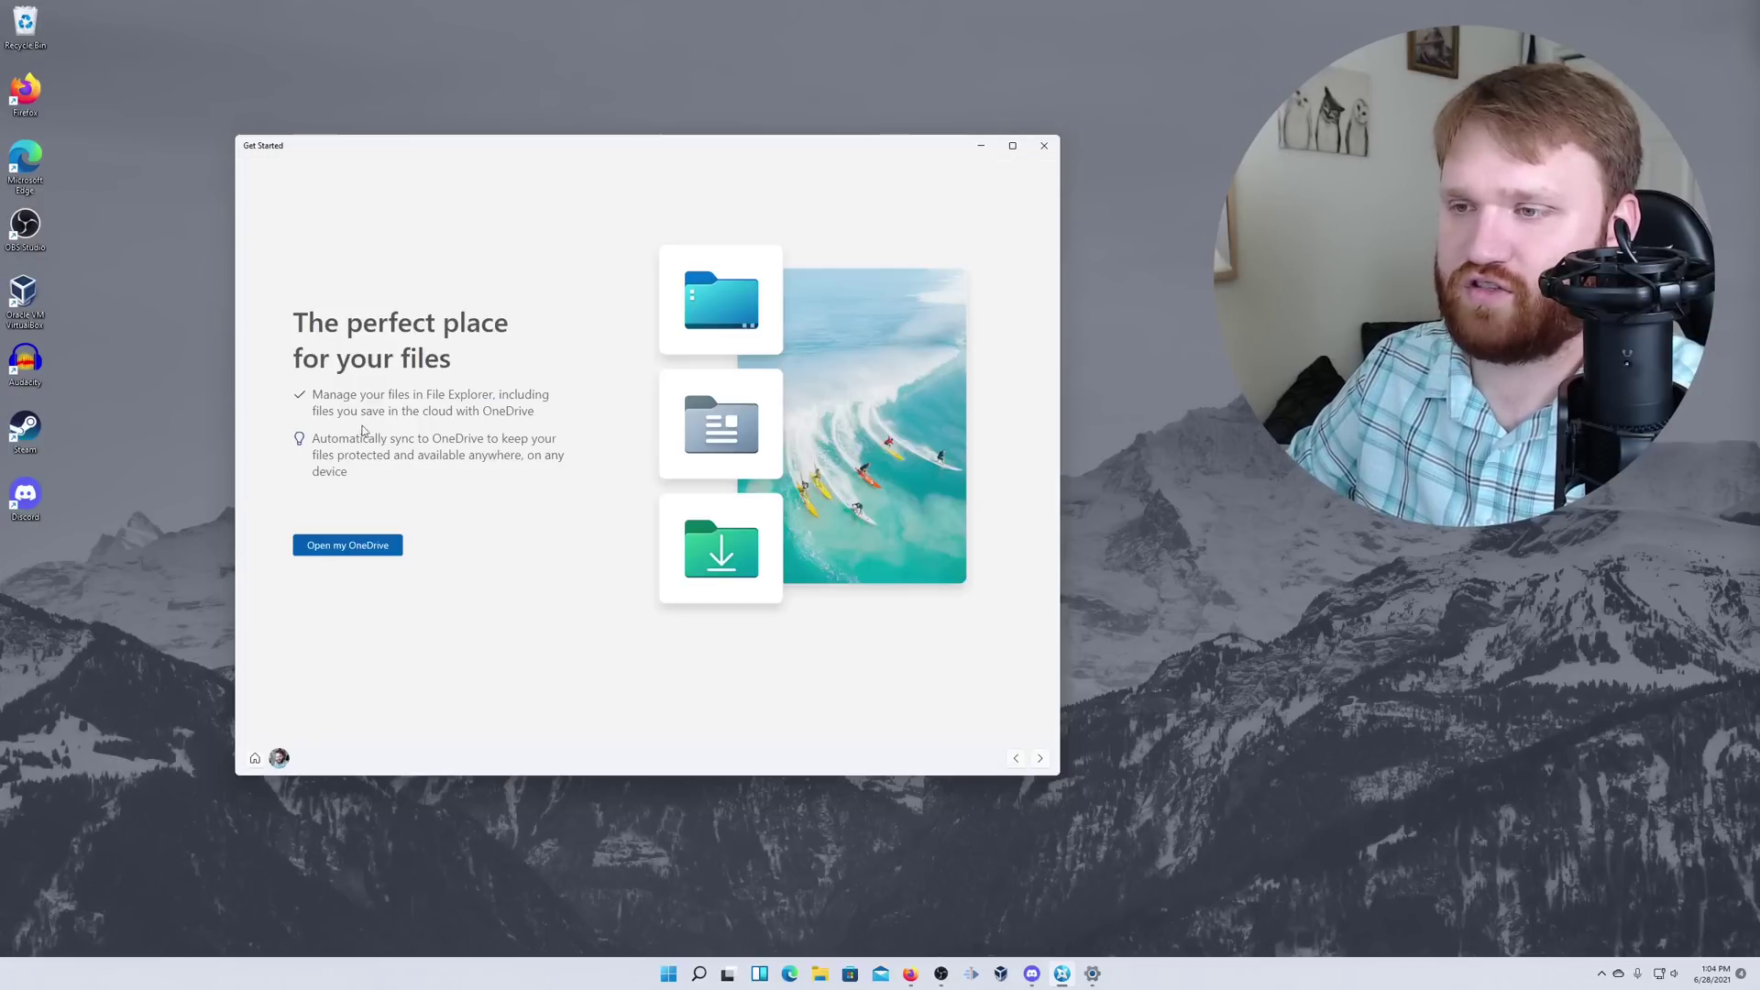
left_click(1042, 759)
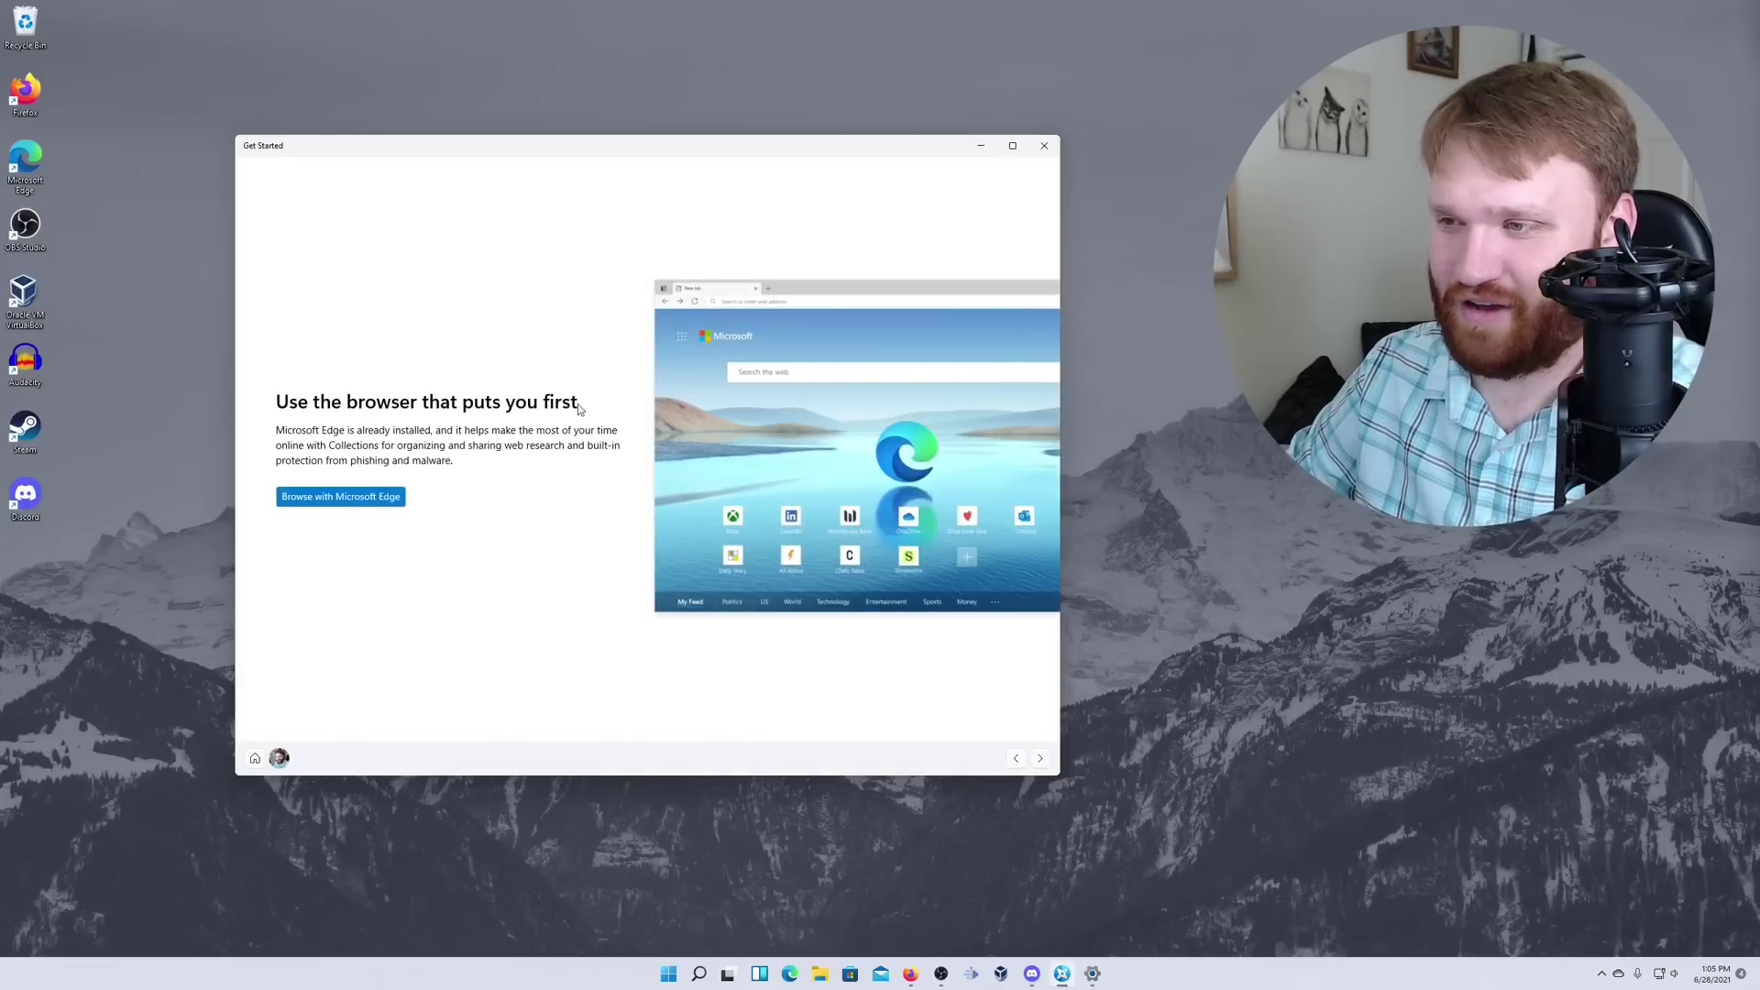
left_click(1041, 759)
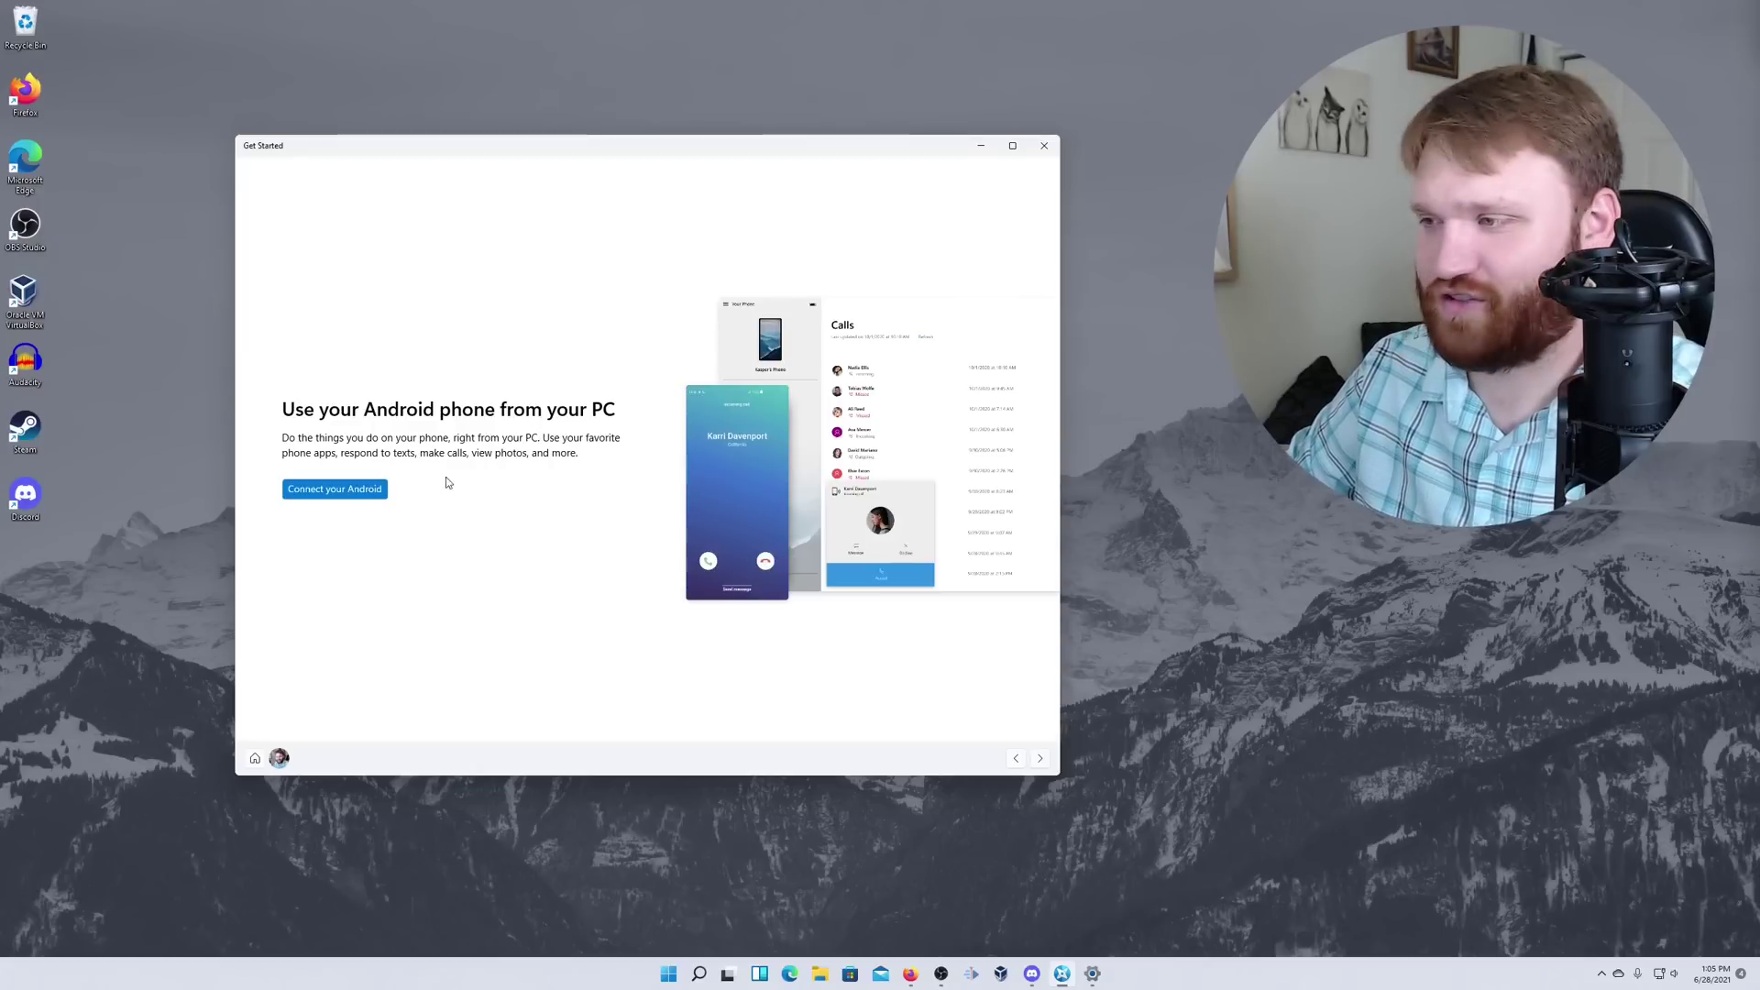
left_click(331, 489)
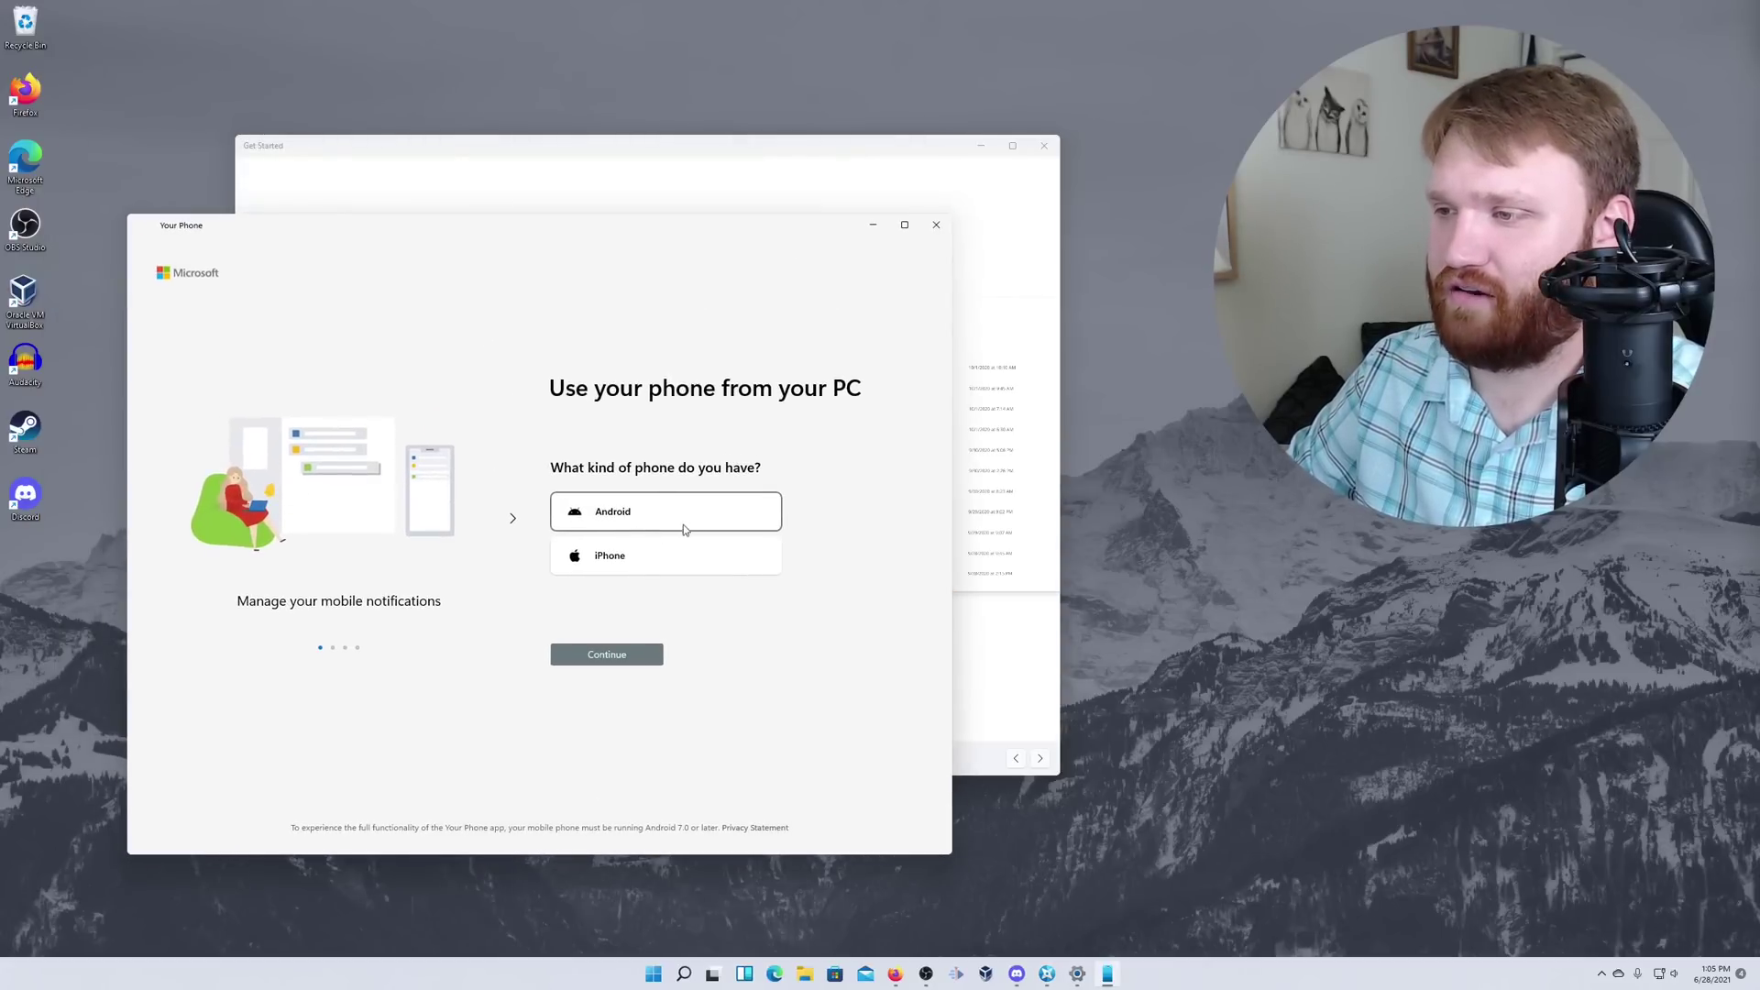
left_click(601, 655)
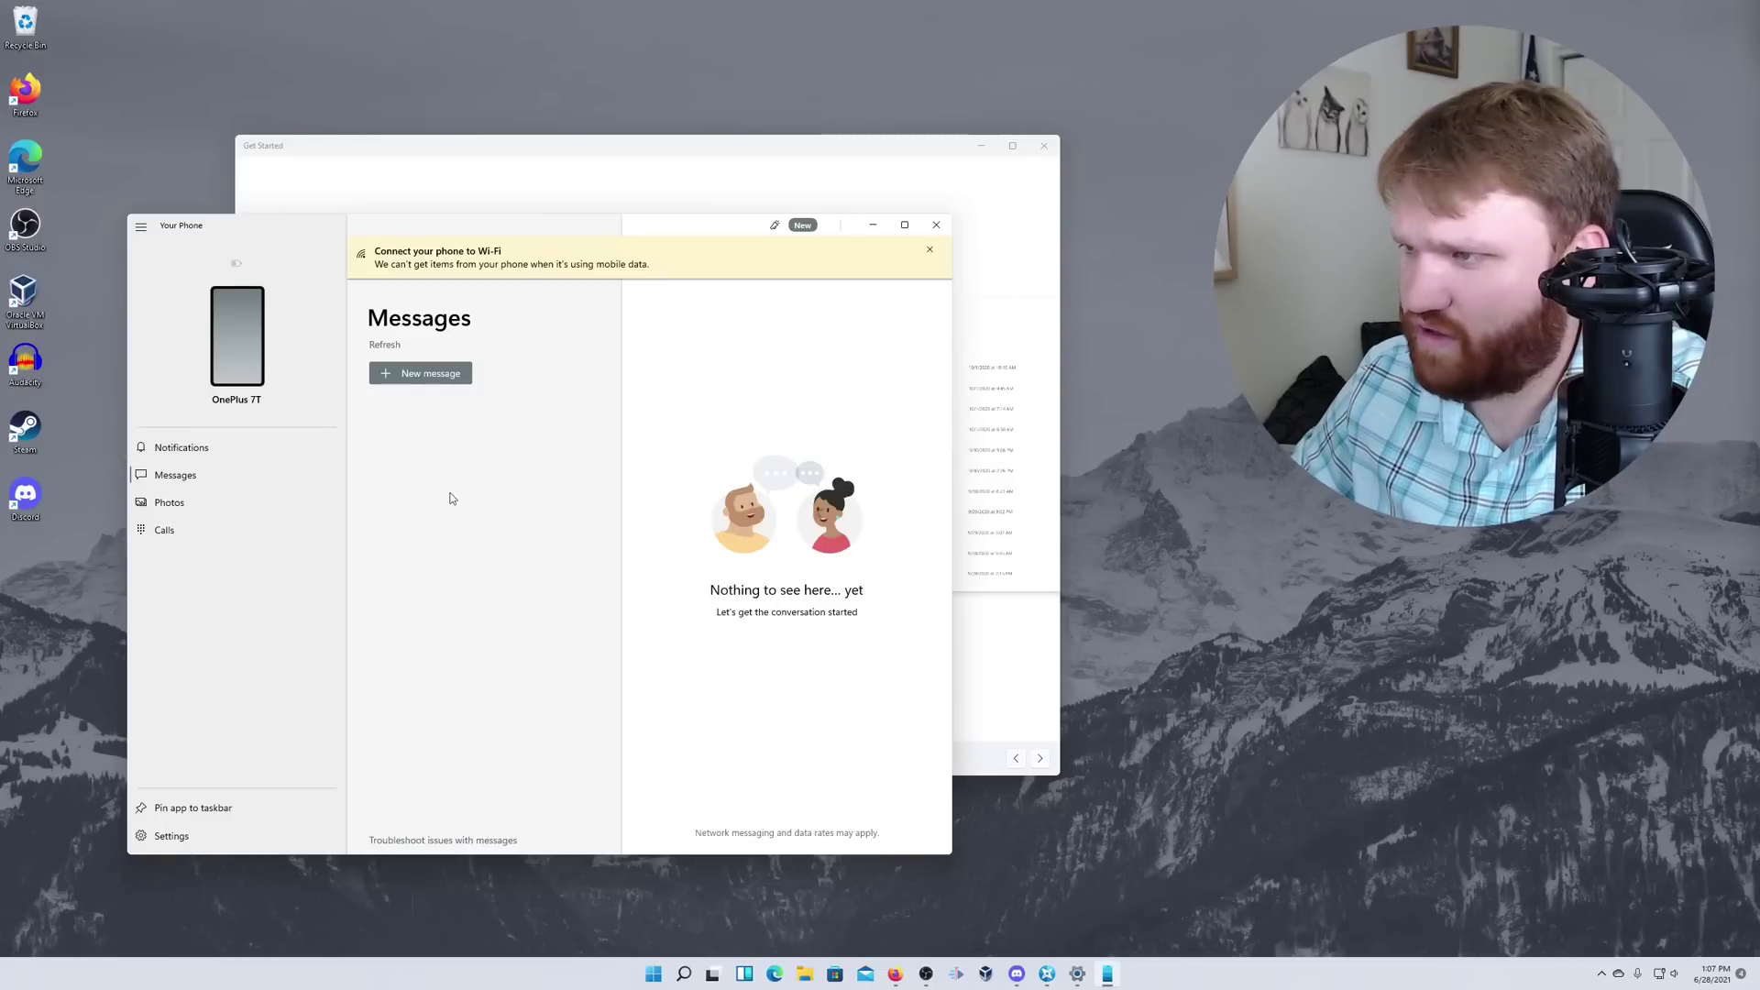
left_click(929, 249)
left_click(222, 451)
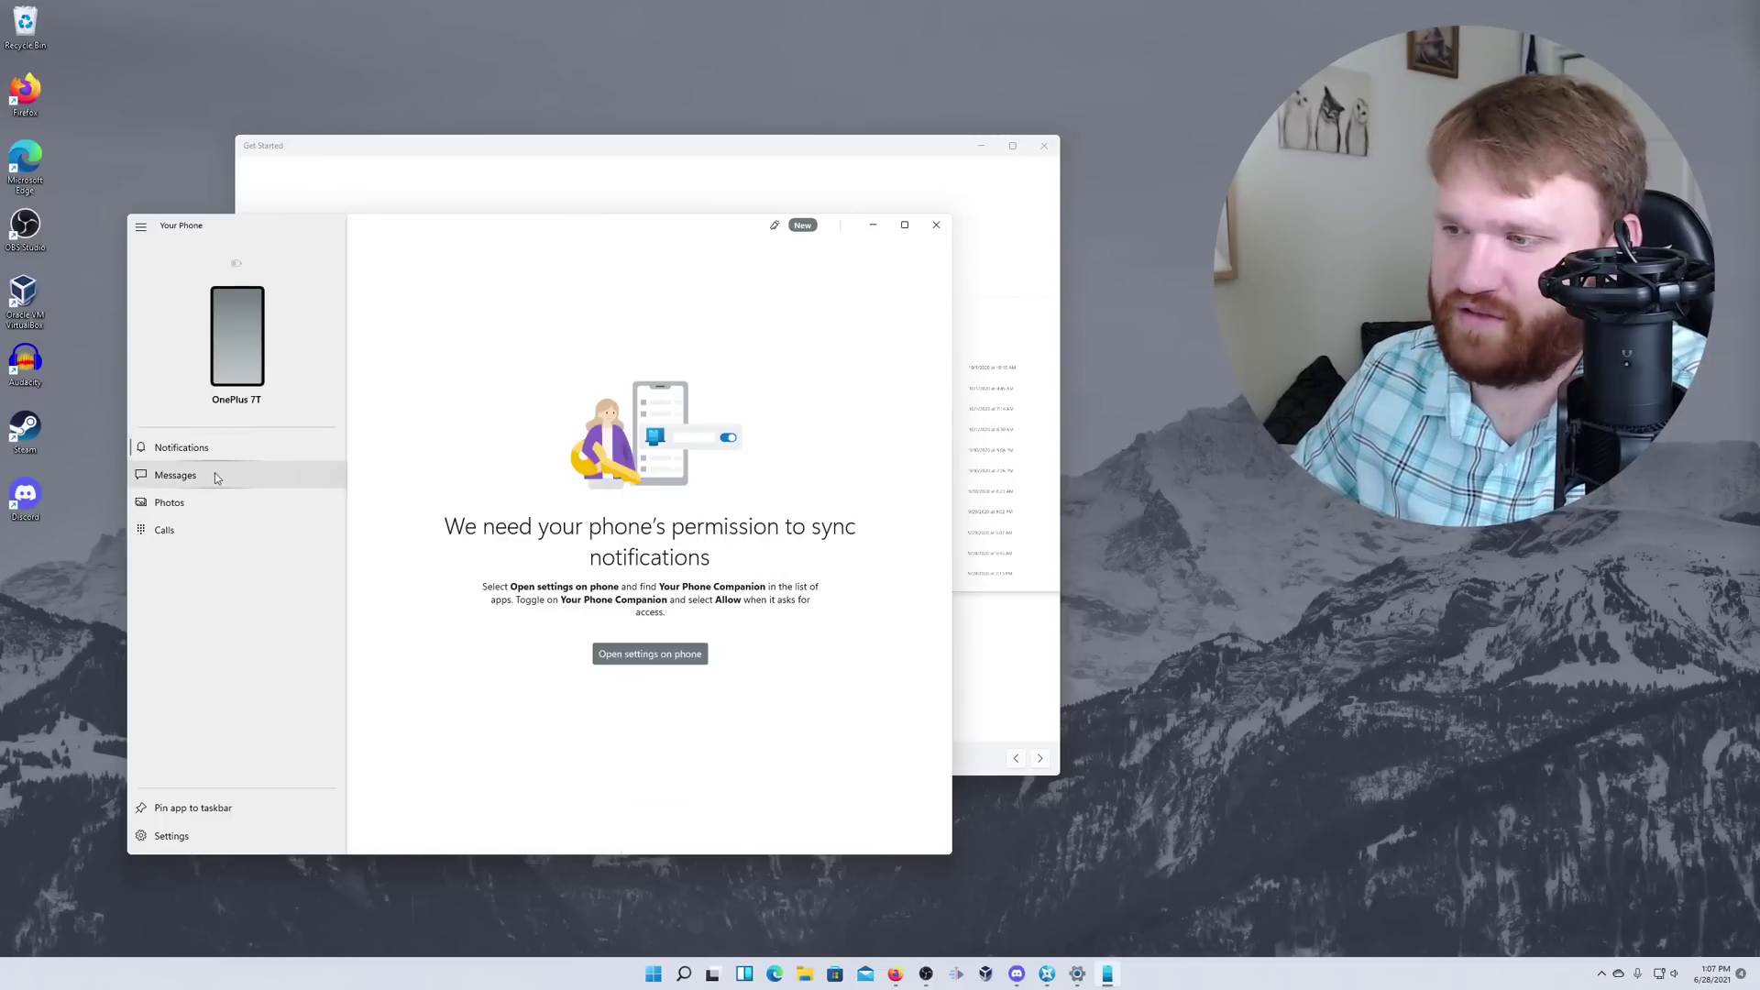
left_click(217, 475)
left_click(213, 506)
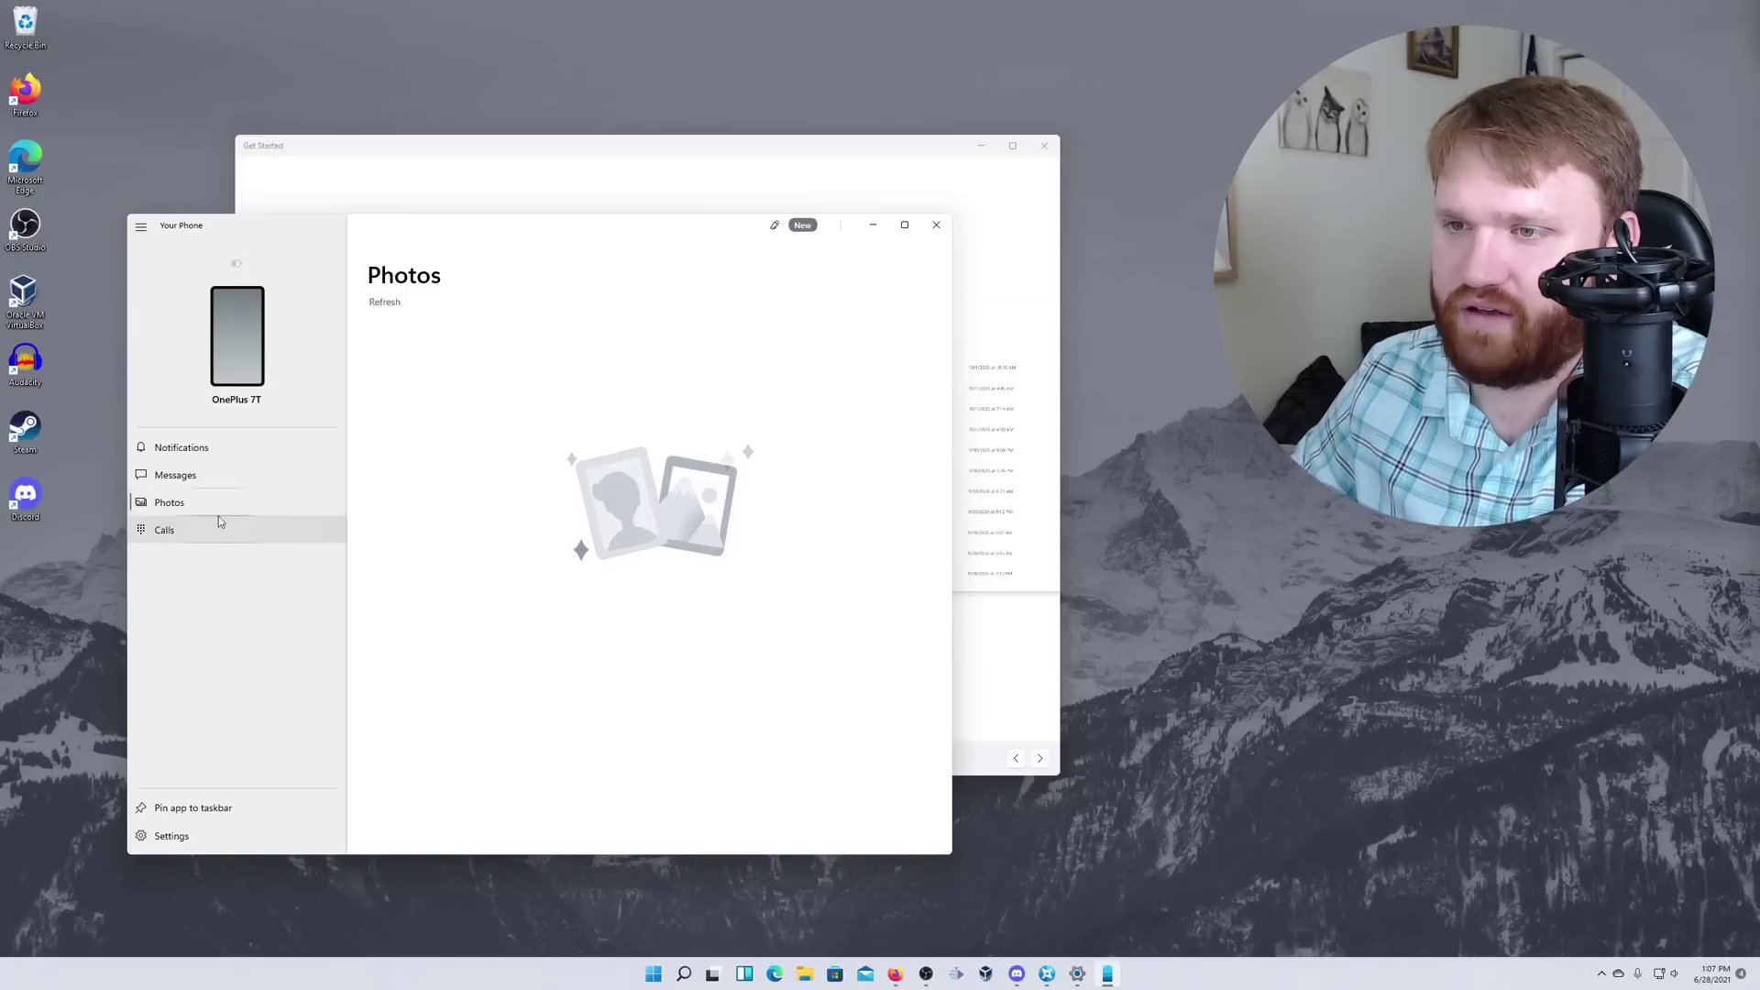
left_click(198, 470)
left_click(212, 446)
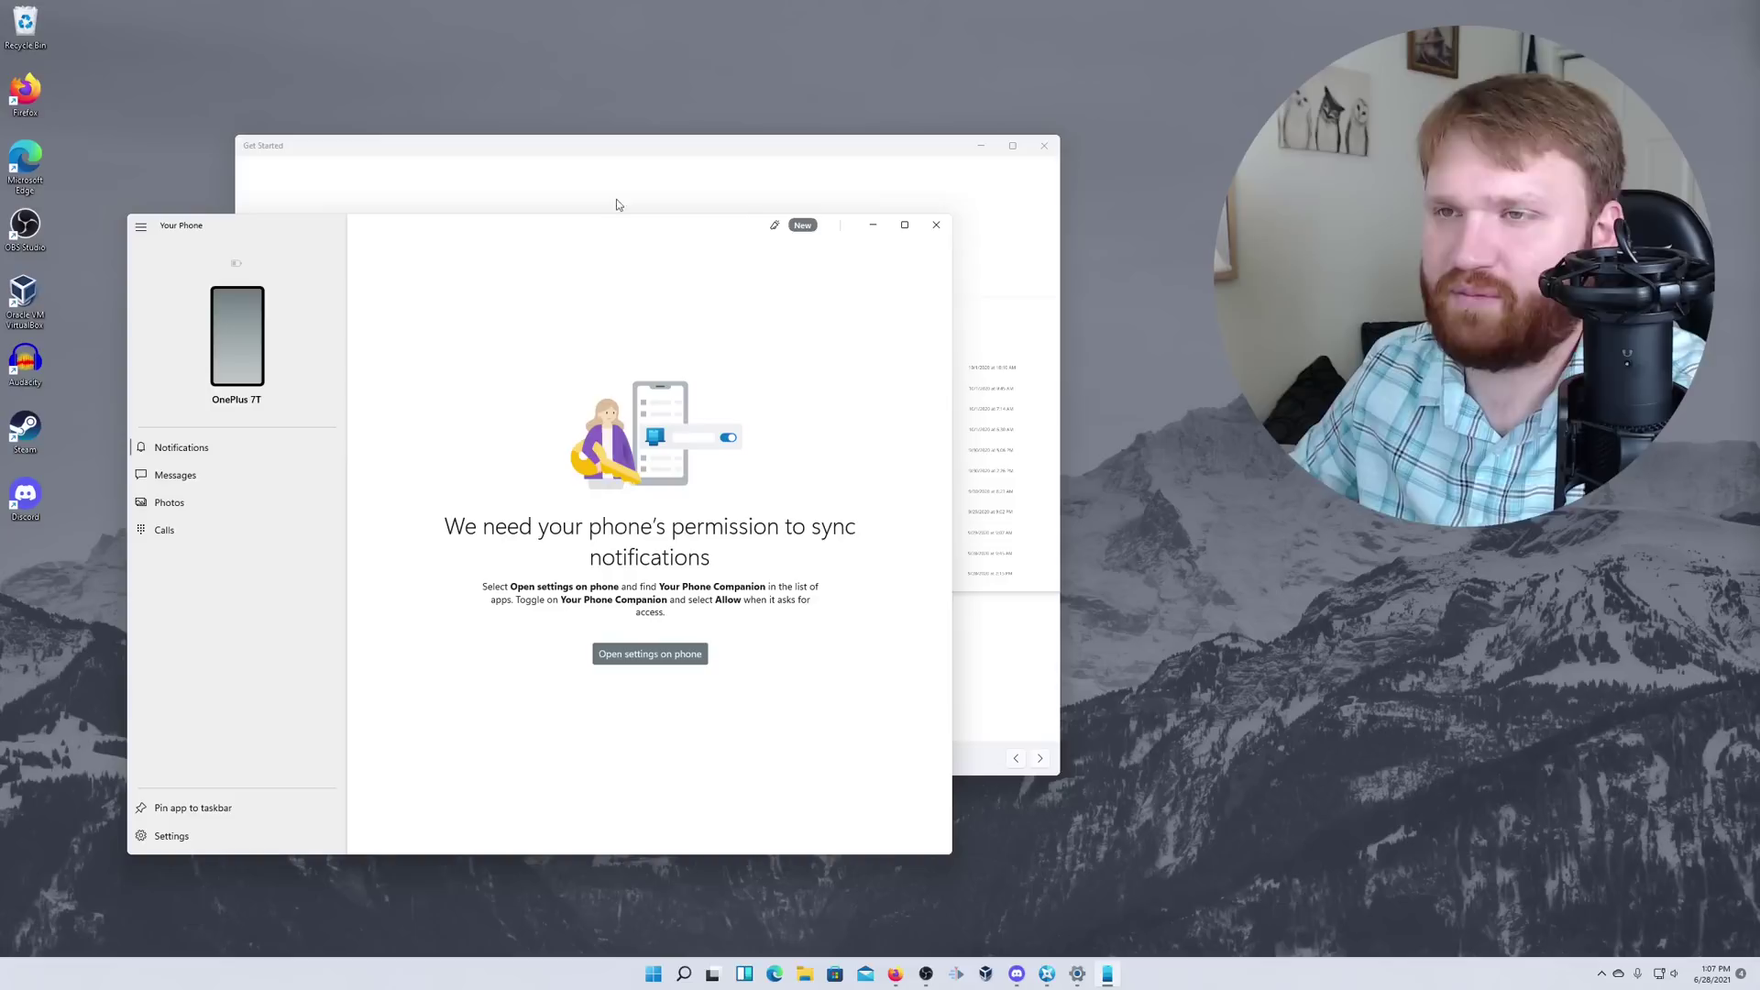
left_click(936, 225)
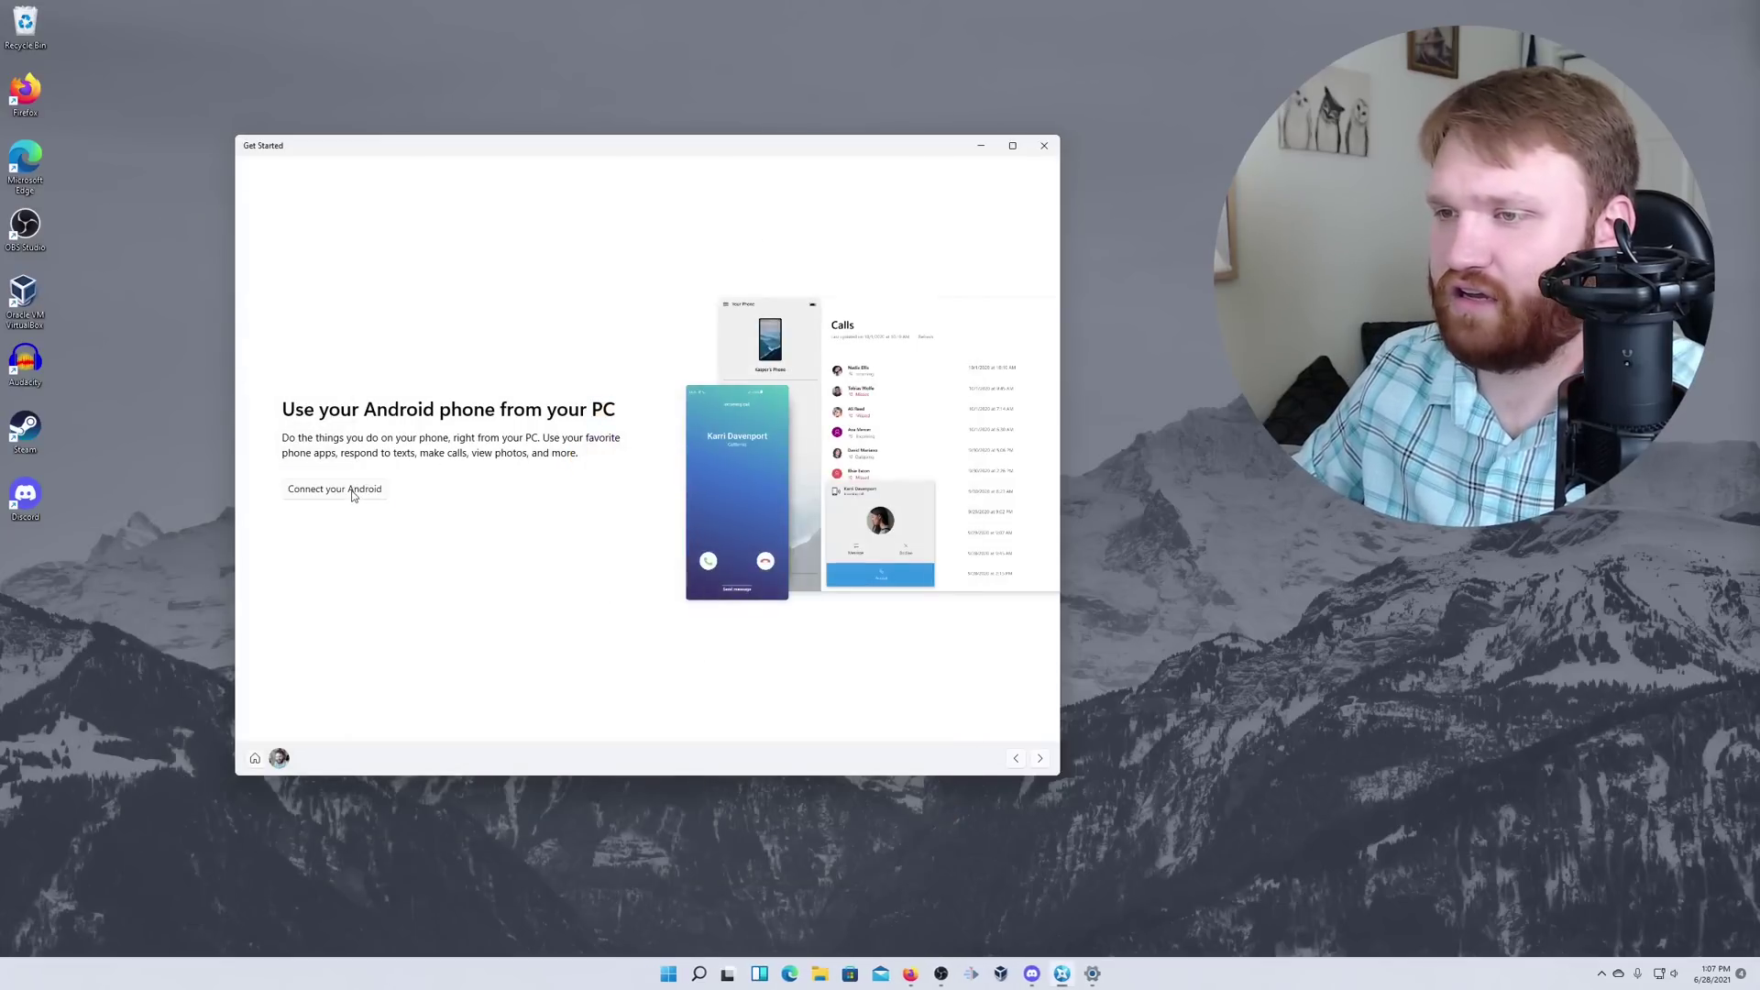
Finish the tour, view Tips' Coming soon card, then close both Tips and Get Started.
left_click(1041, 759)
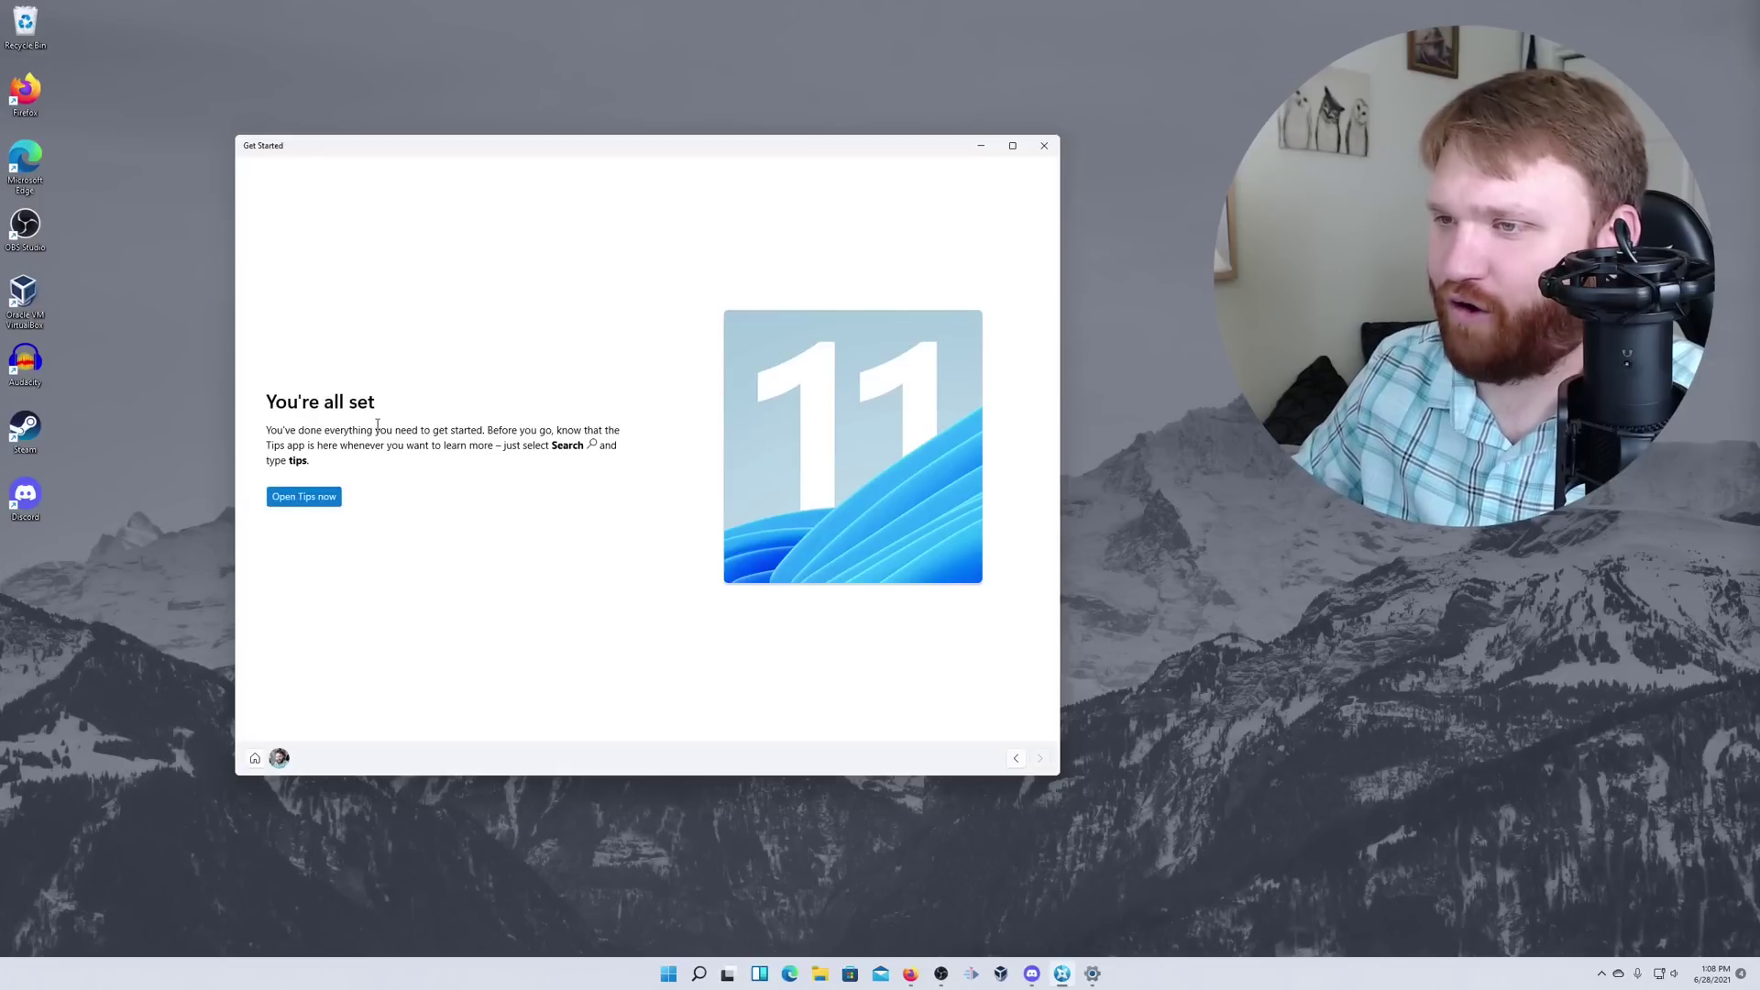
left_click(303, 497)
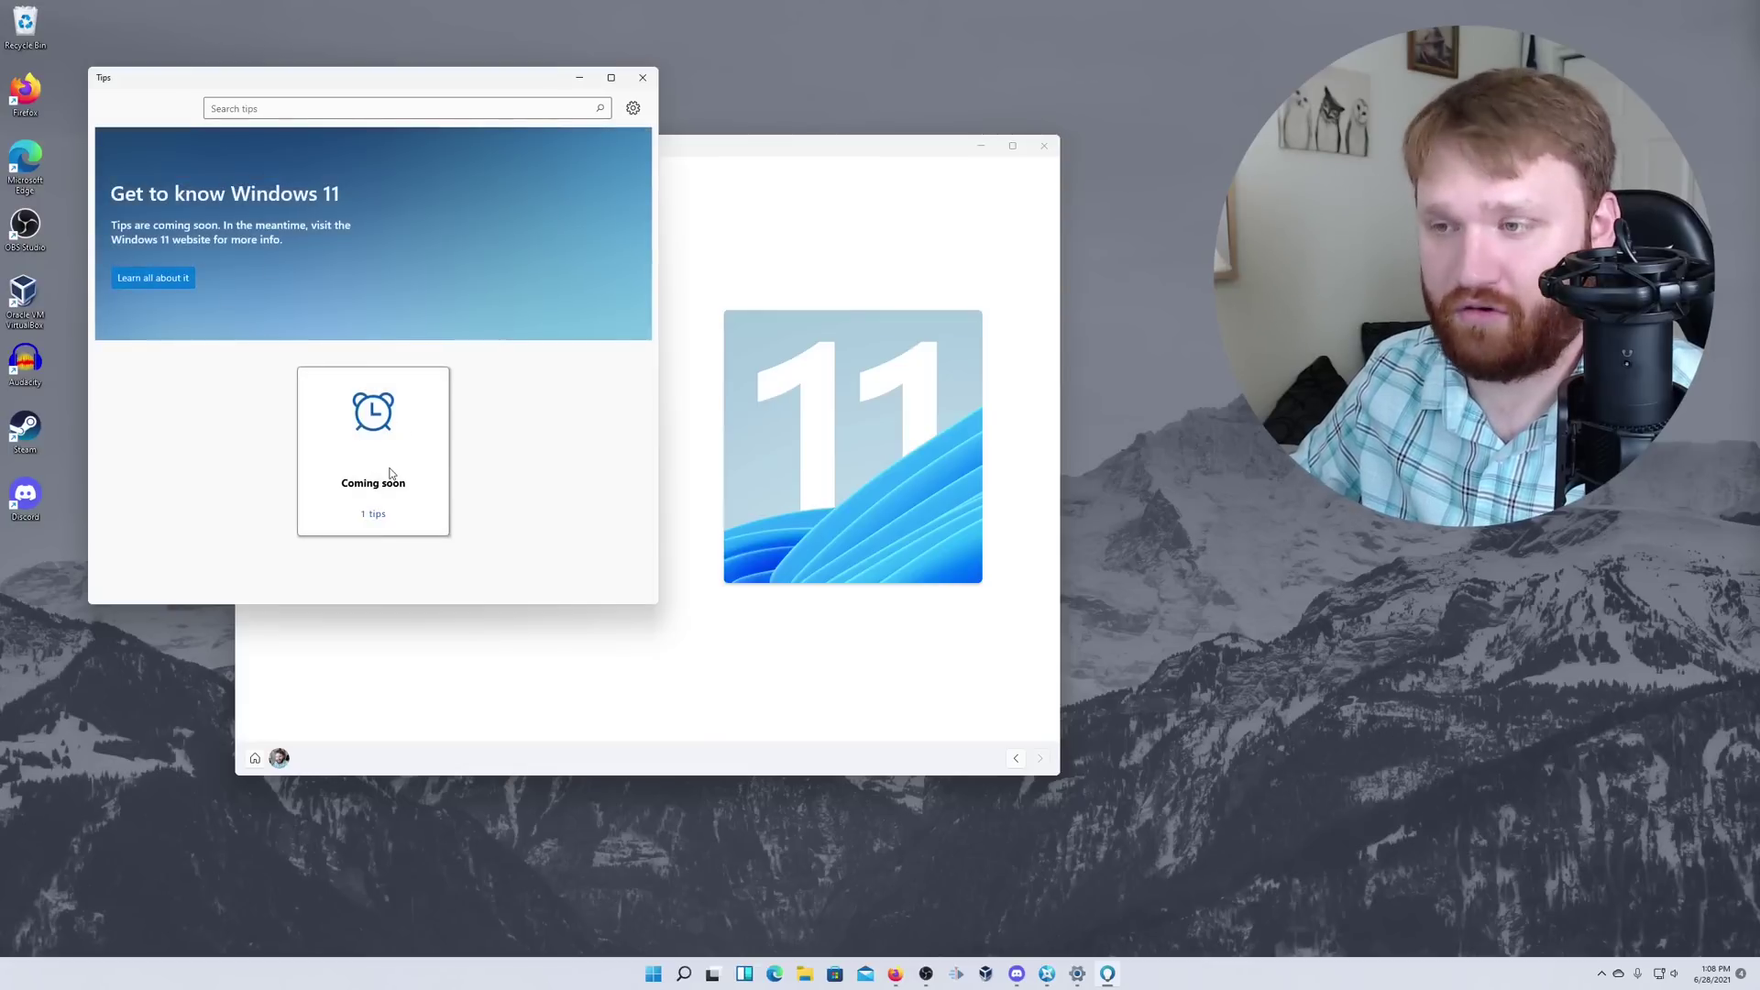
left_click(377, 513)
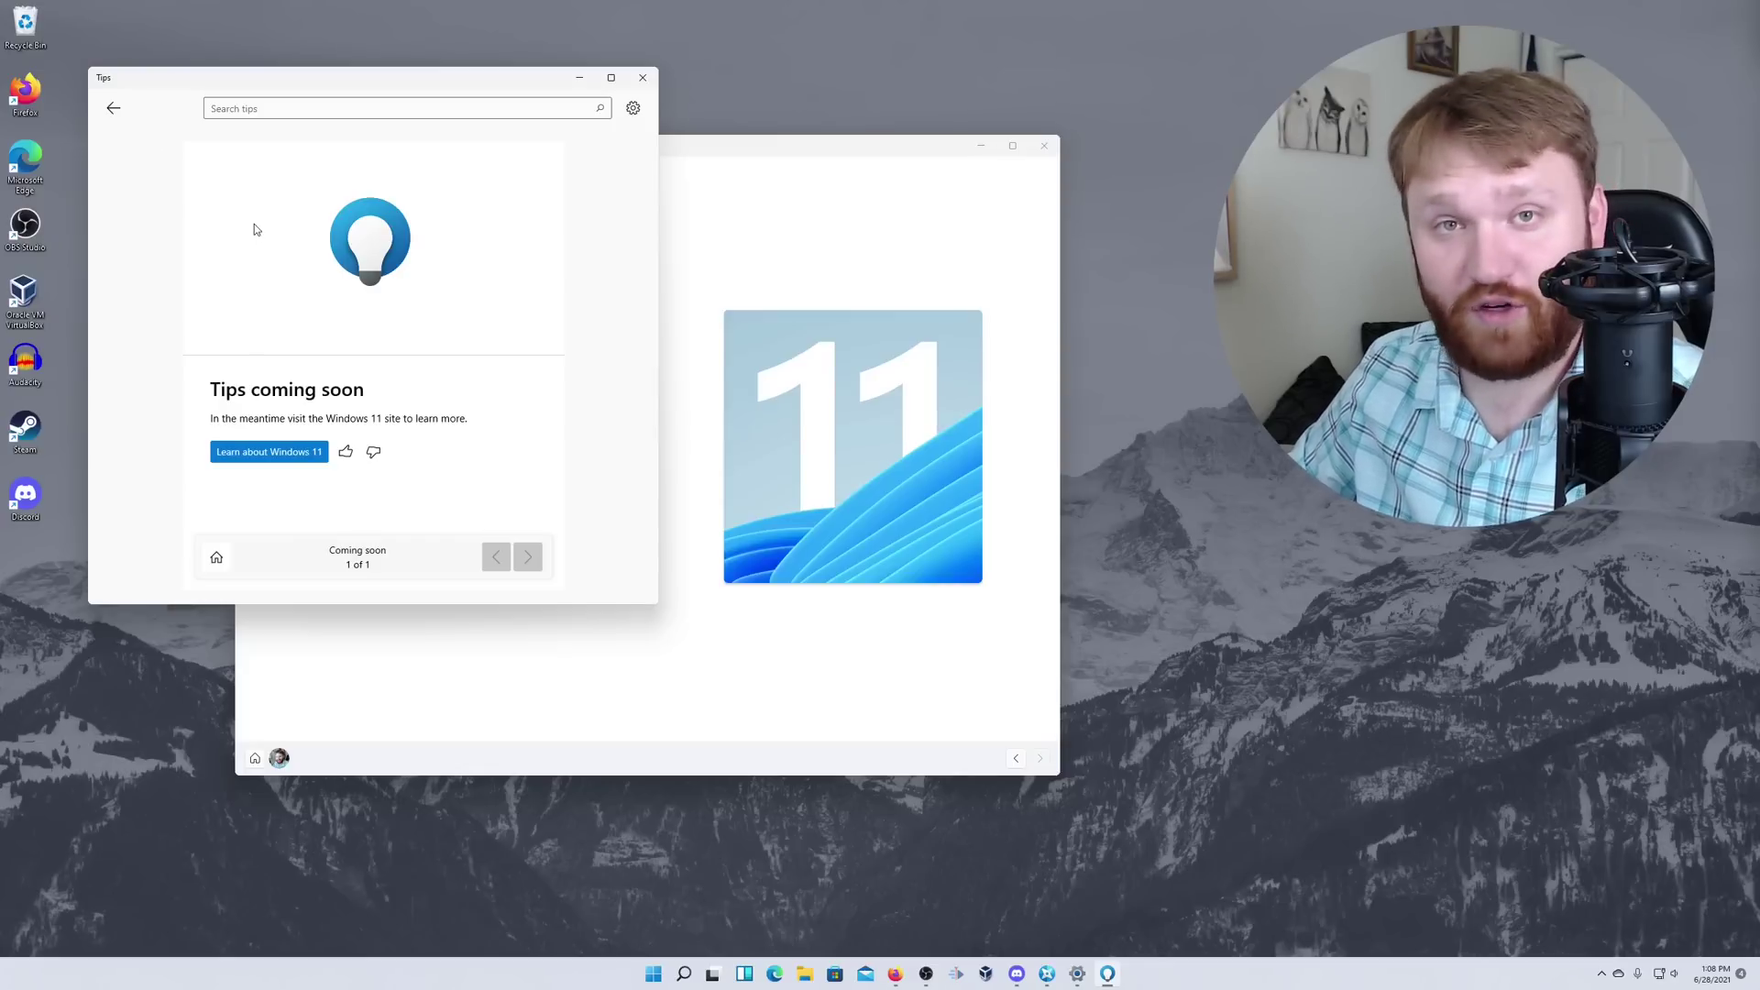
left_click(642, 77)
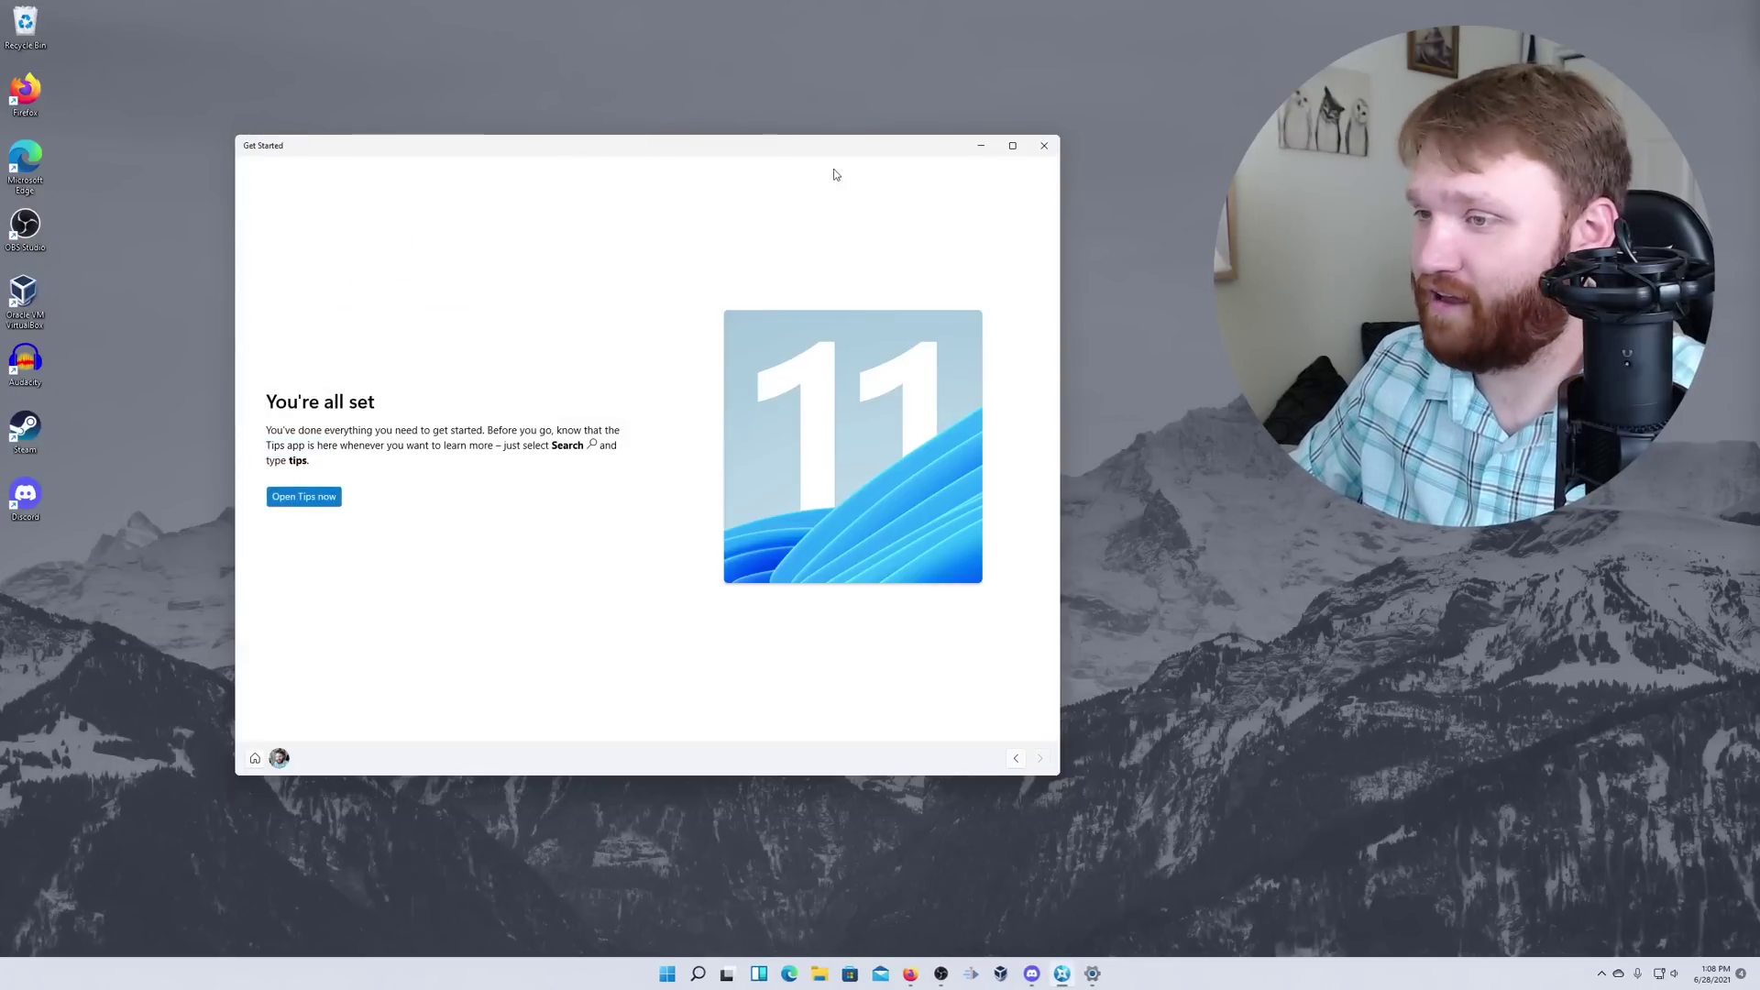
left_click(1041, 147)
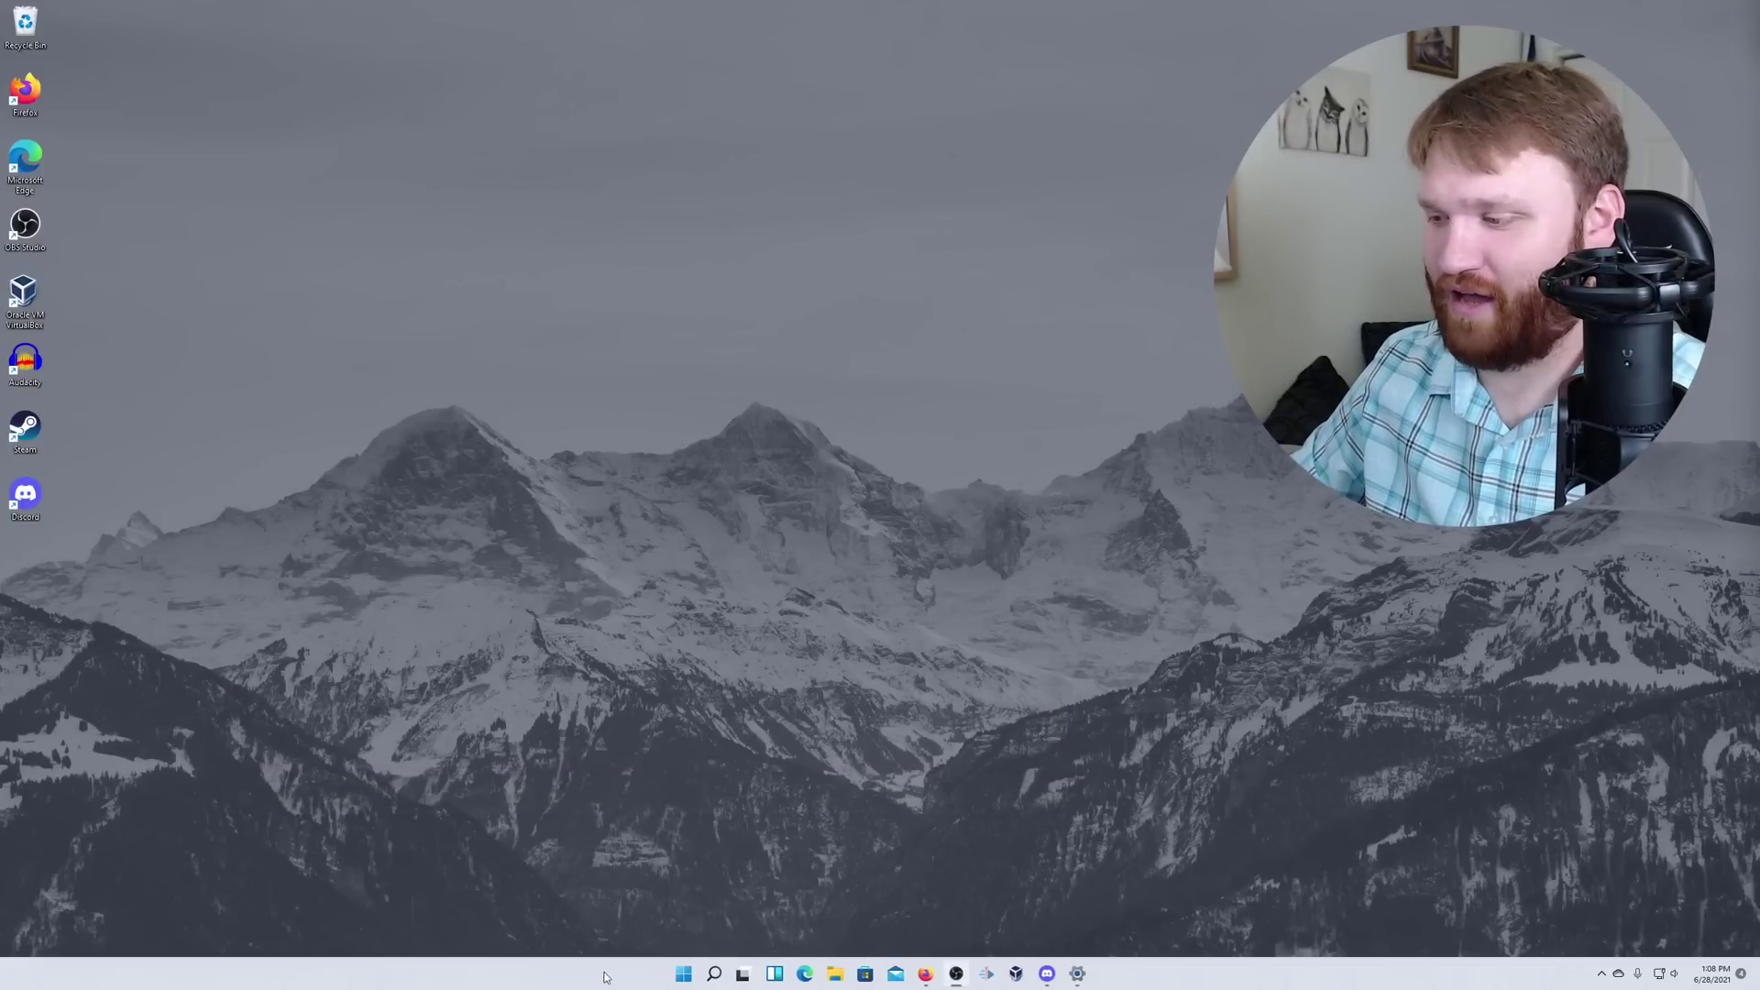
left_click(864, 974)
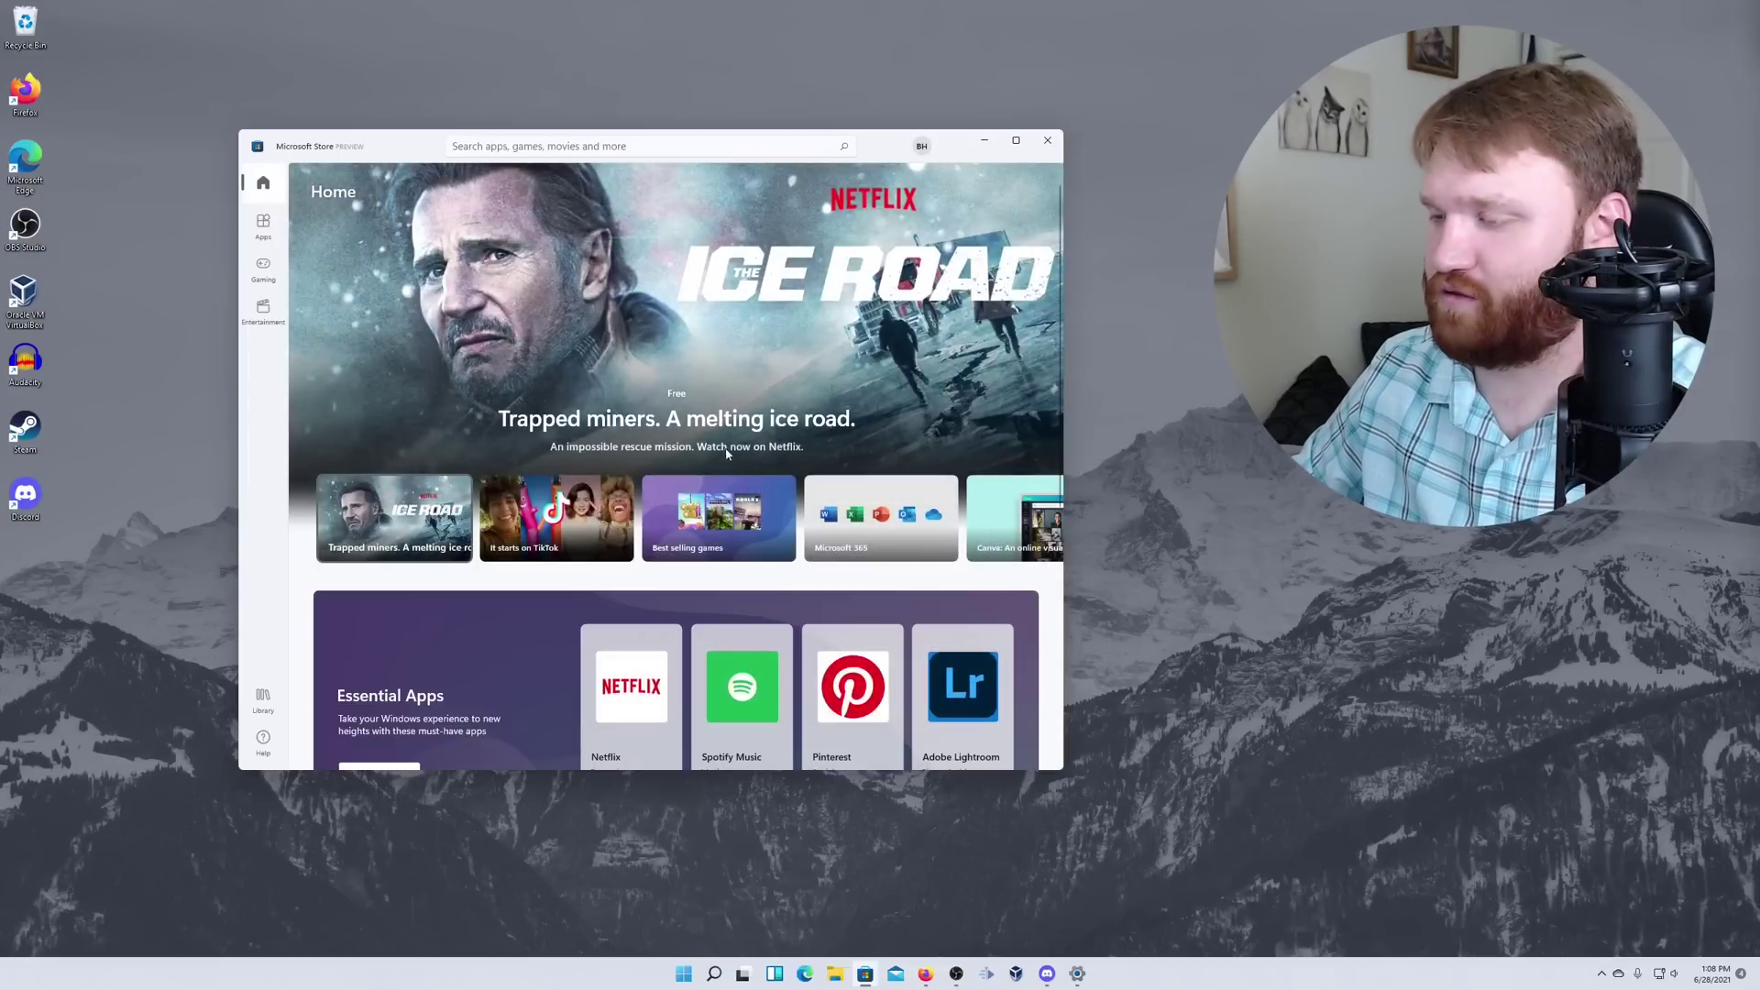
left_click(982, 142)
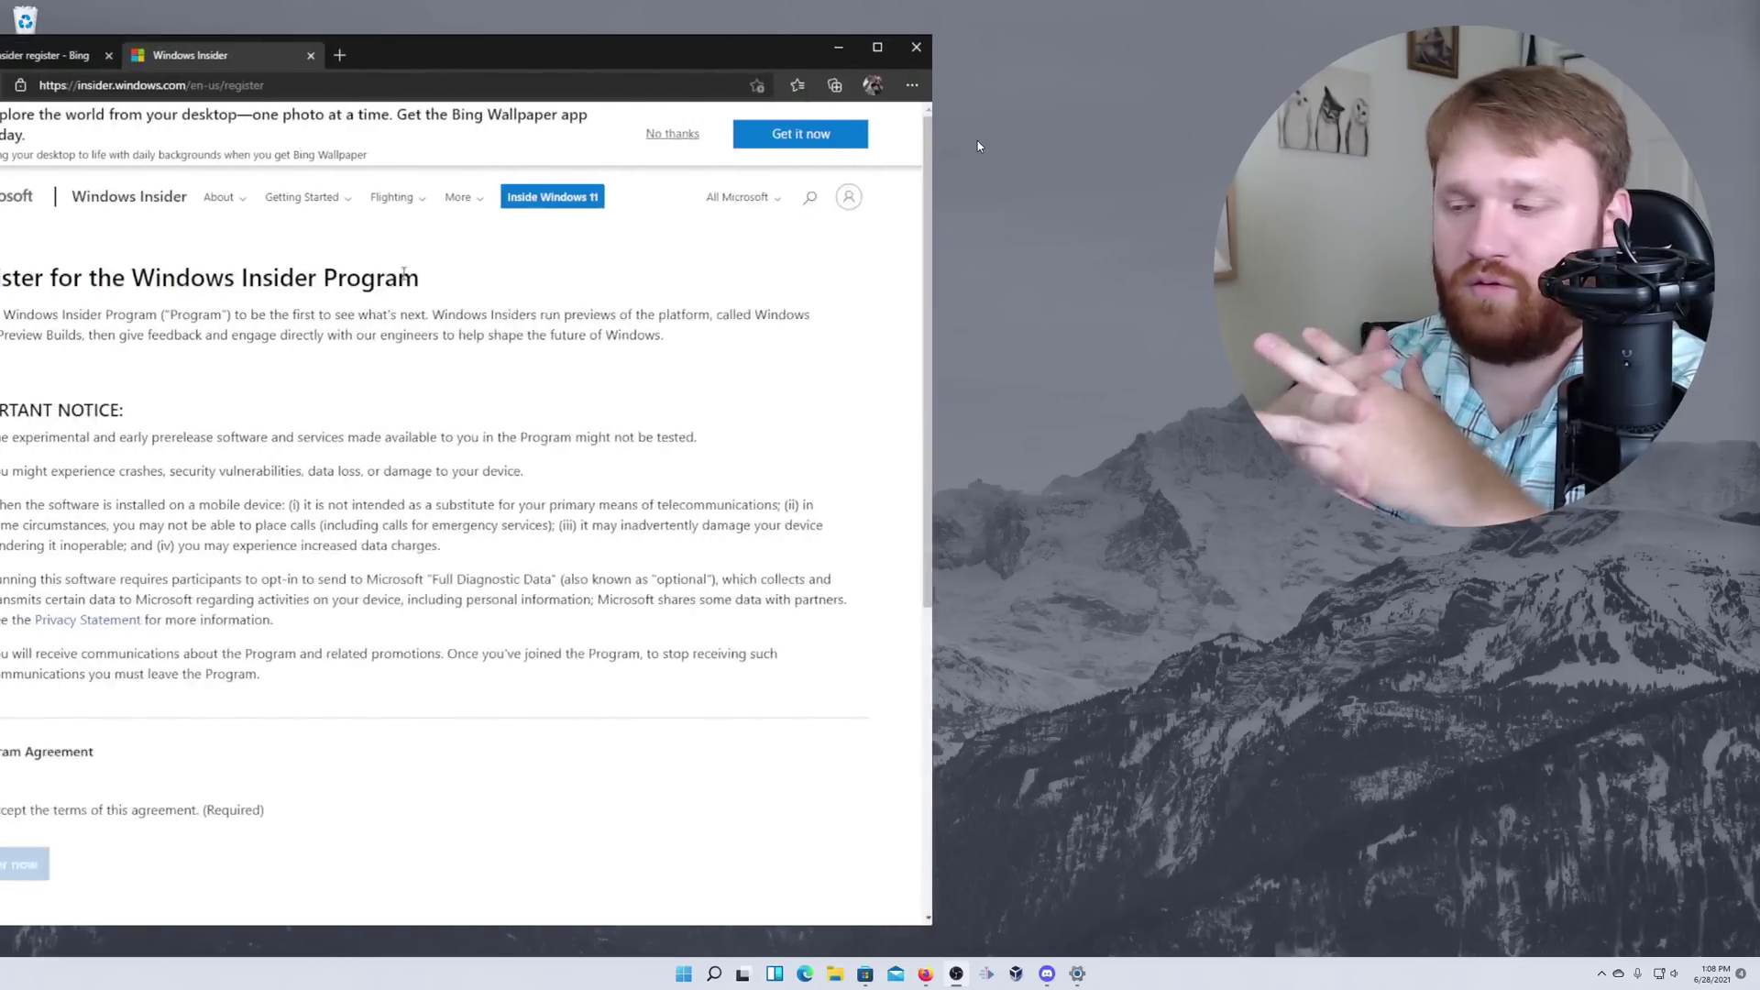
Accept the Insider Program terms and register, then switch from Edge to Twitter in Firefox.
scroll(550, 282, "down", 4)
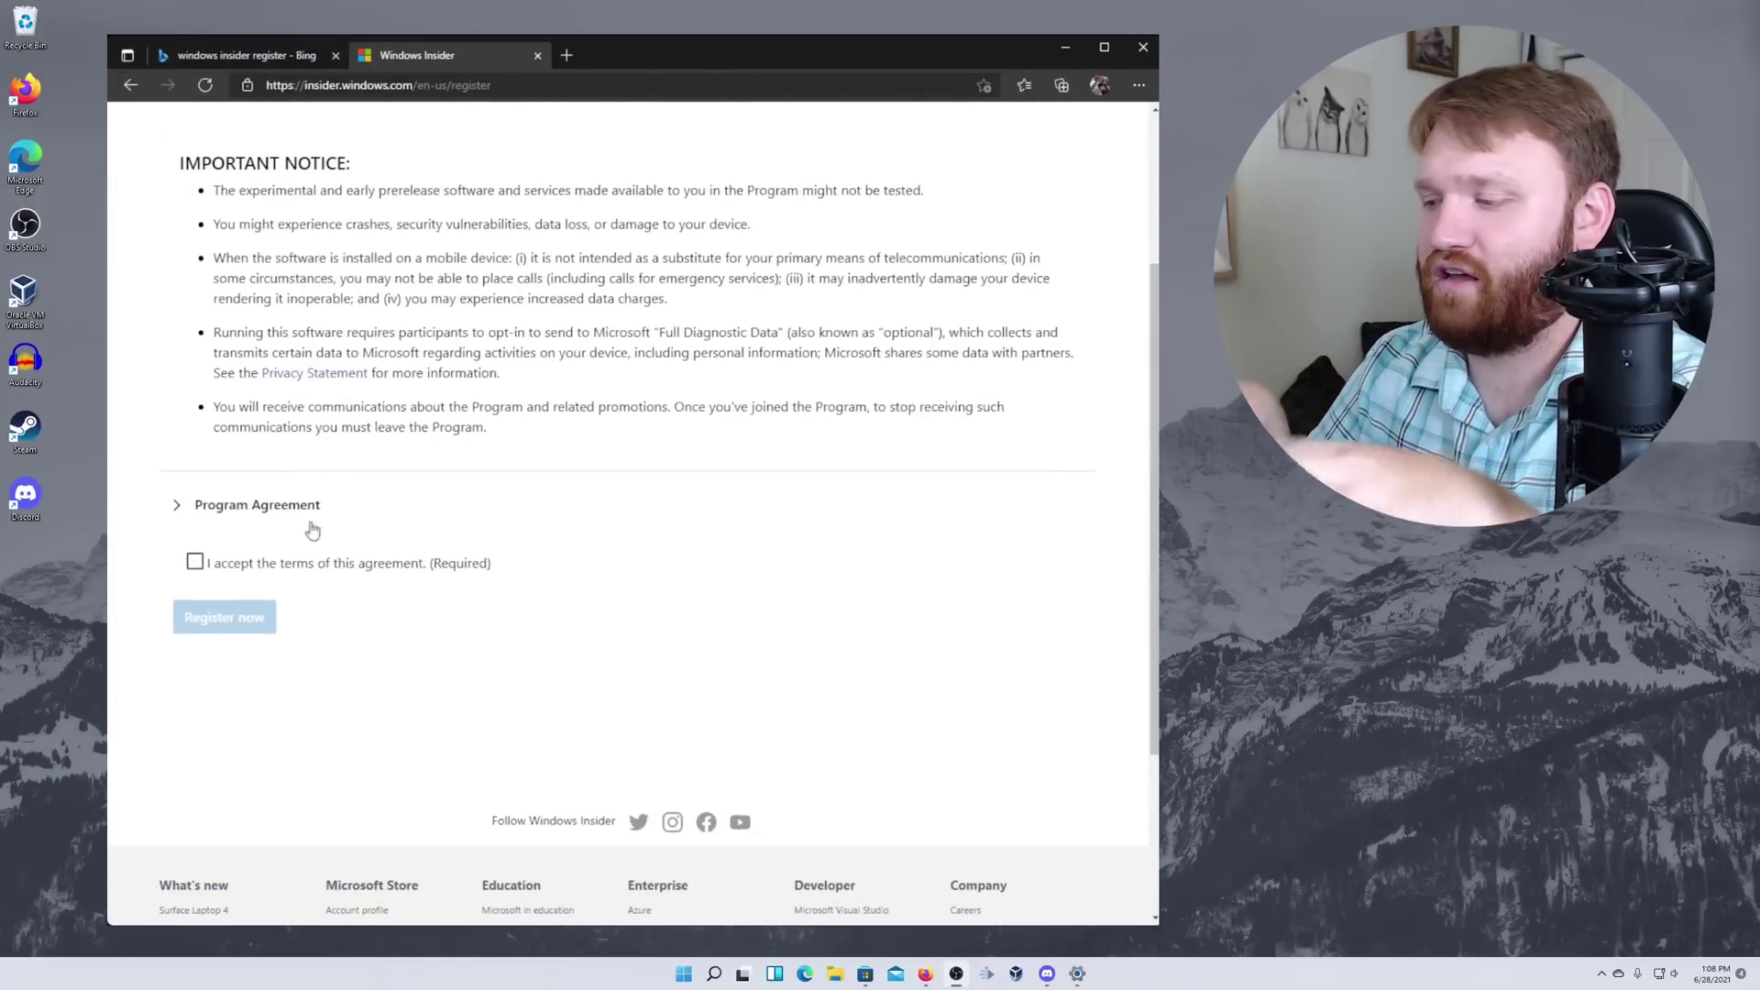
scroll(349, 499, "up", 3)
left_click_drag(181, 280, 698, 312)
left_click(672, 355)
scroll(183, 559, "down", 3)
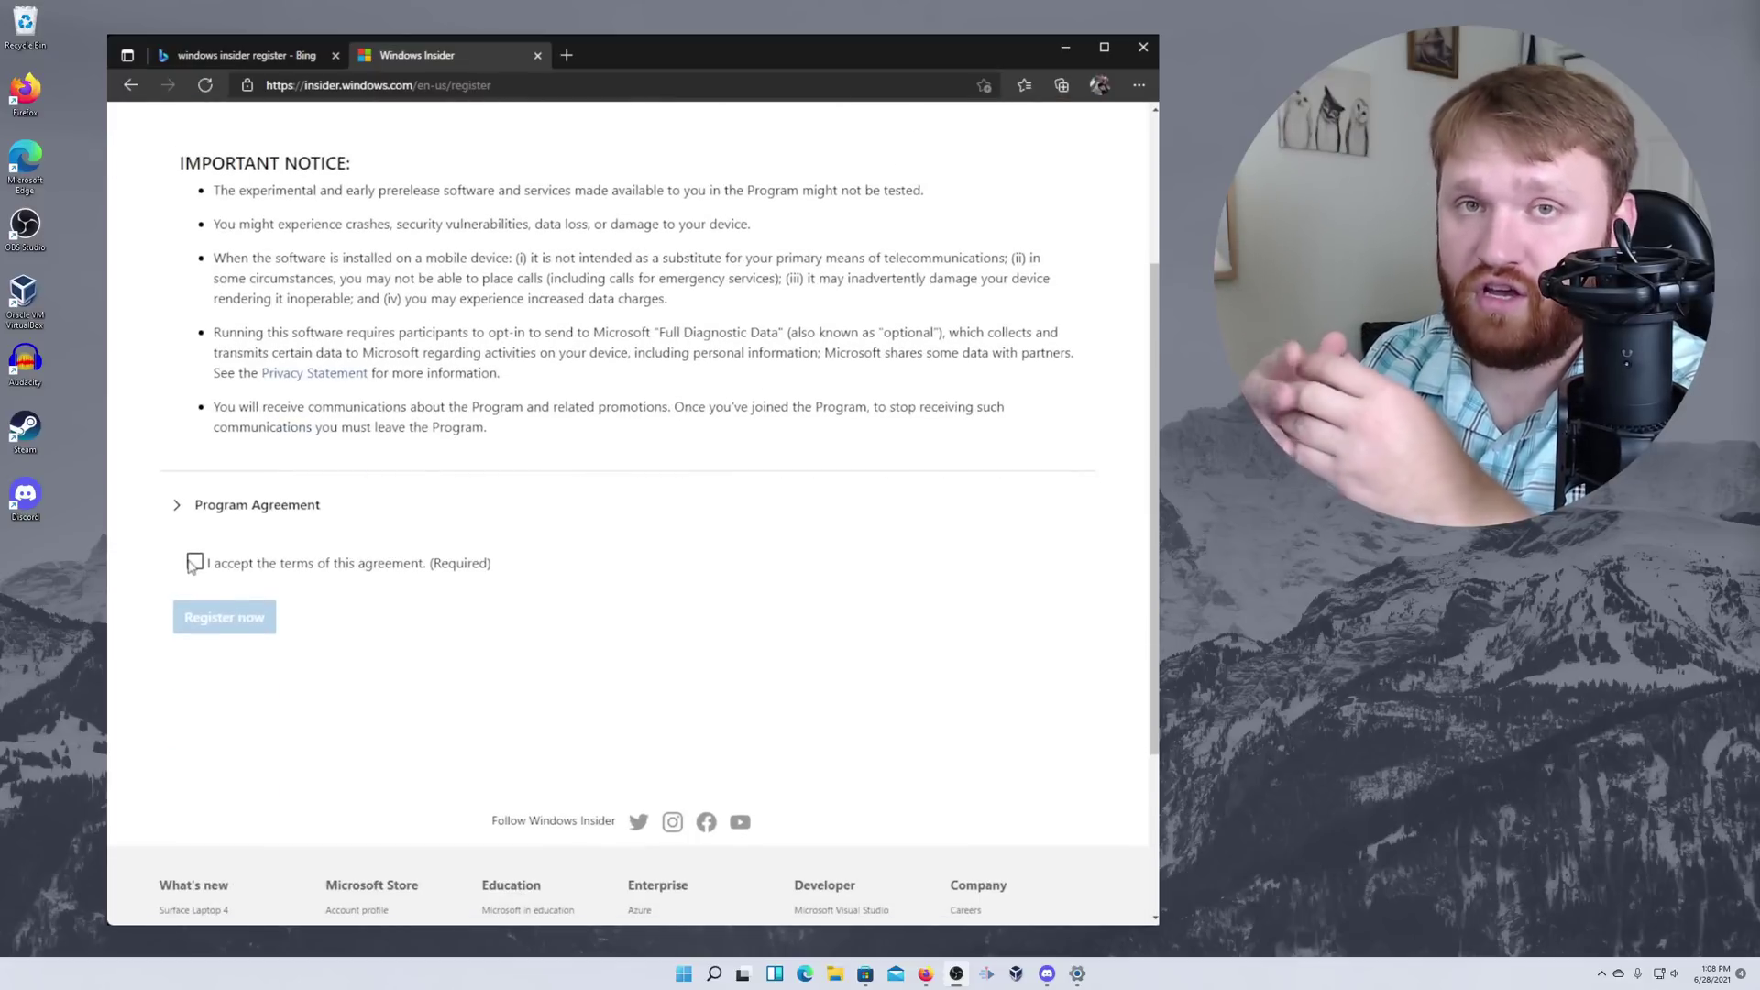
left_click(195, 562)
left_click(220, 637)
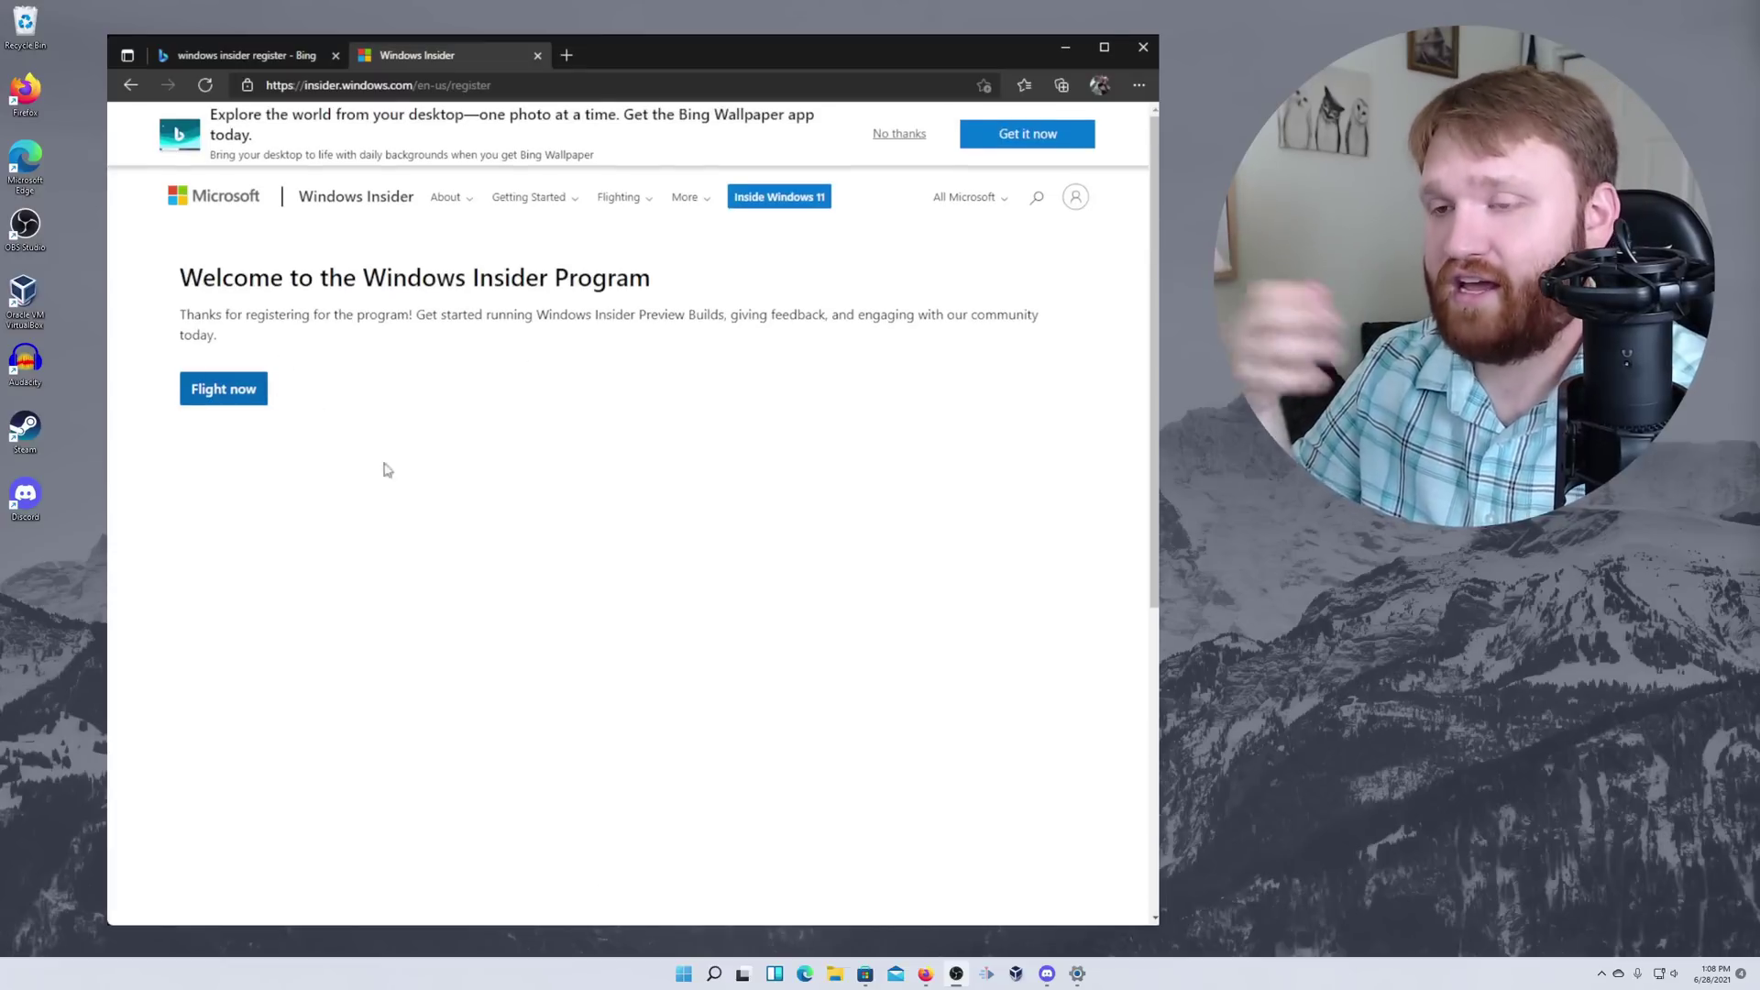
key("super+d")
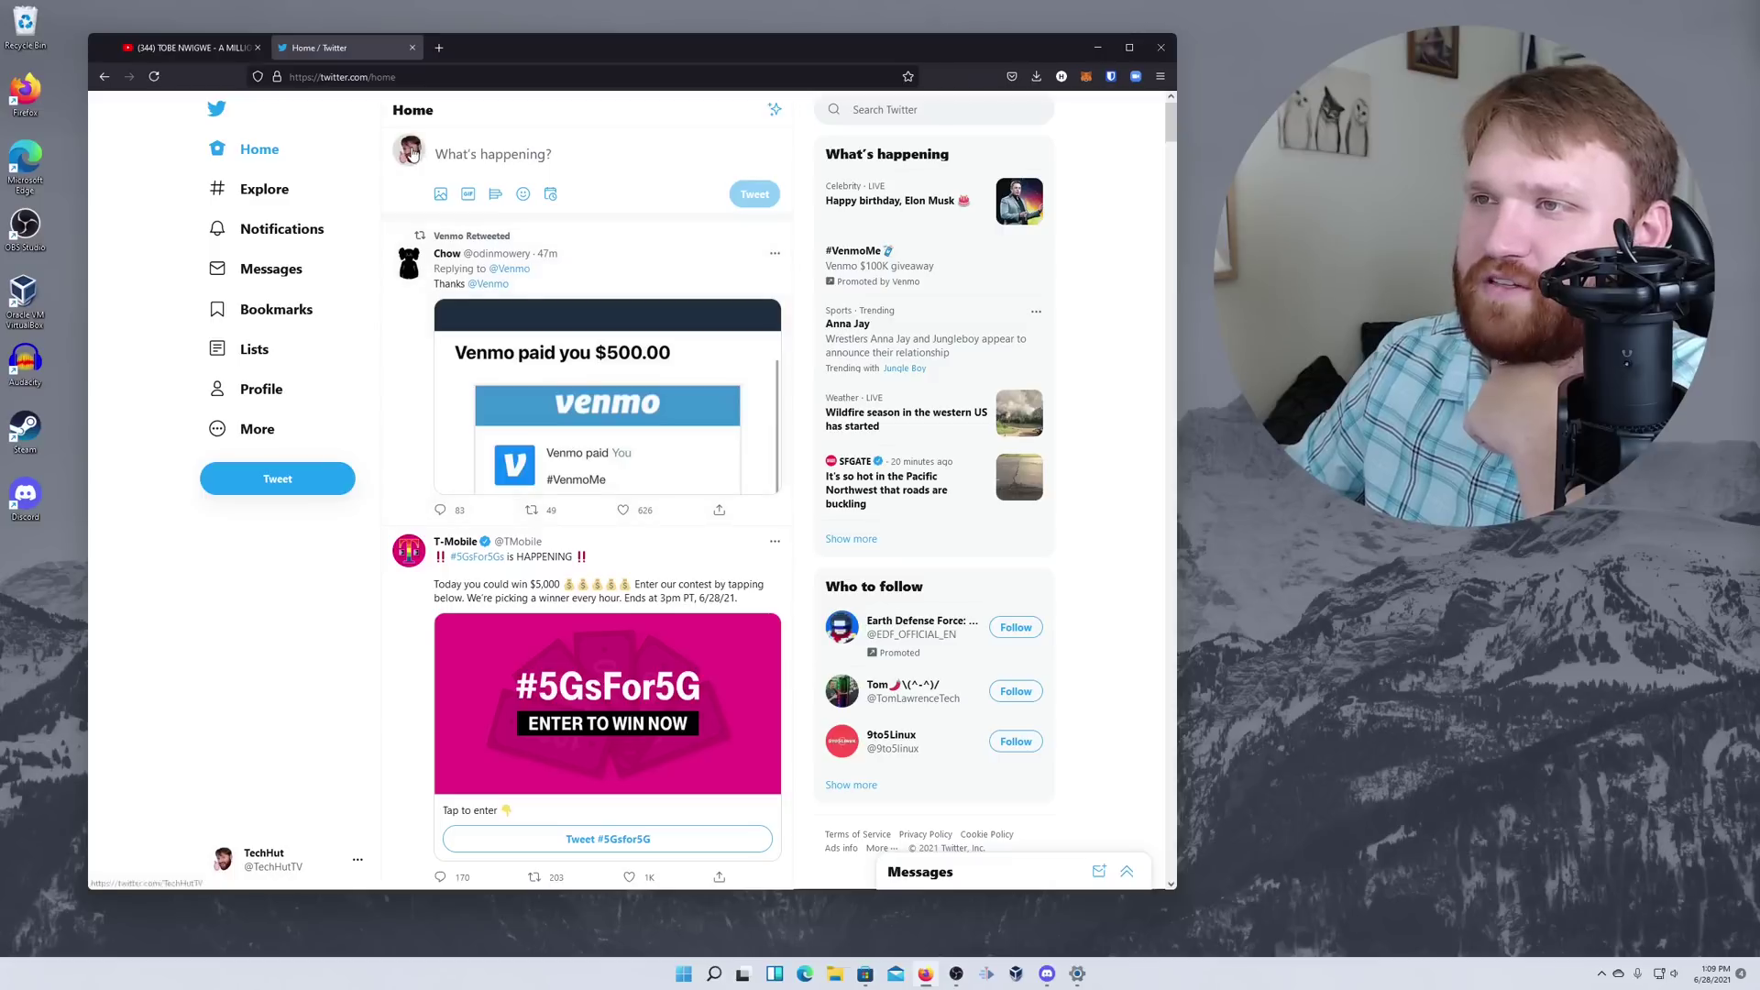
left_click(409, 148)
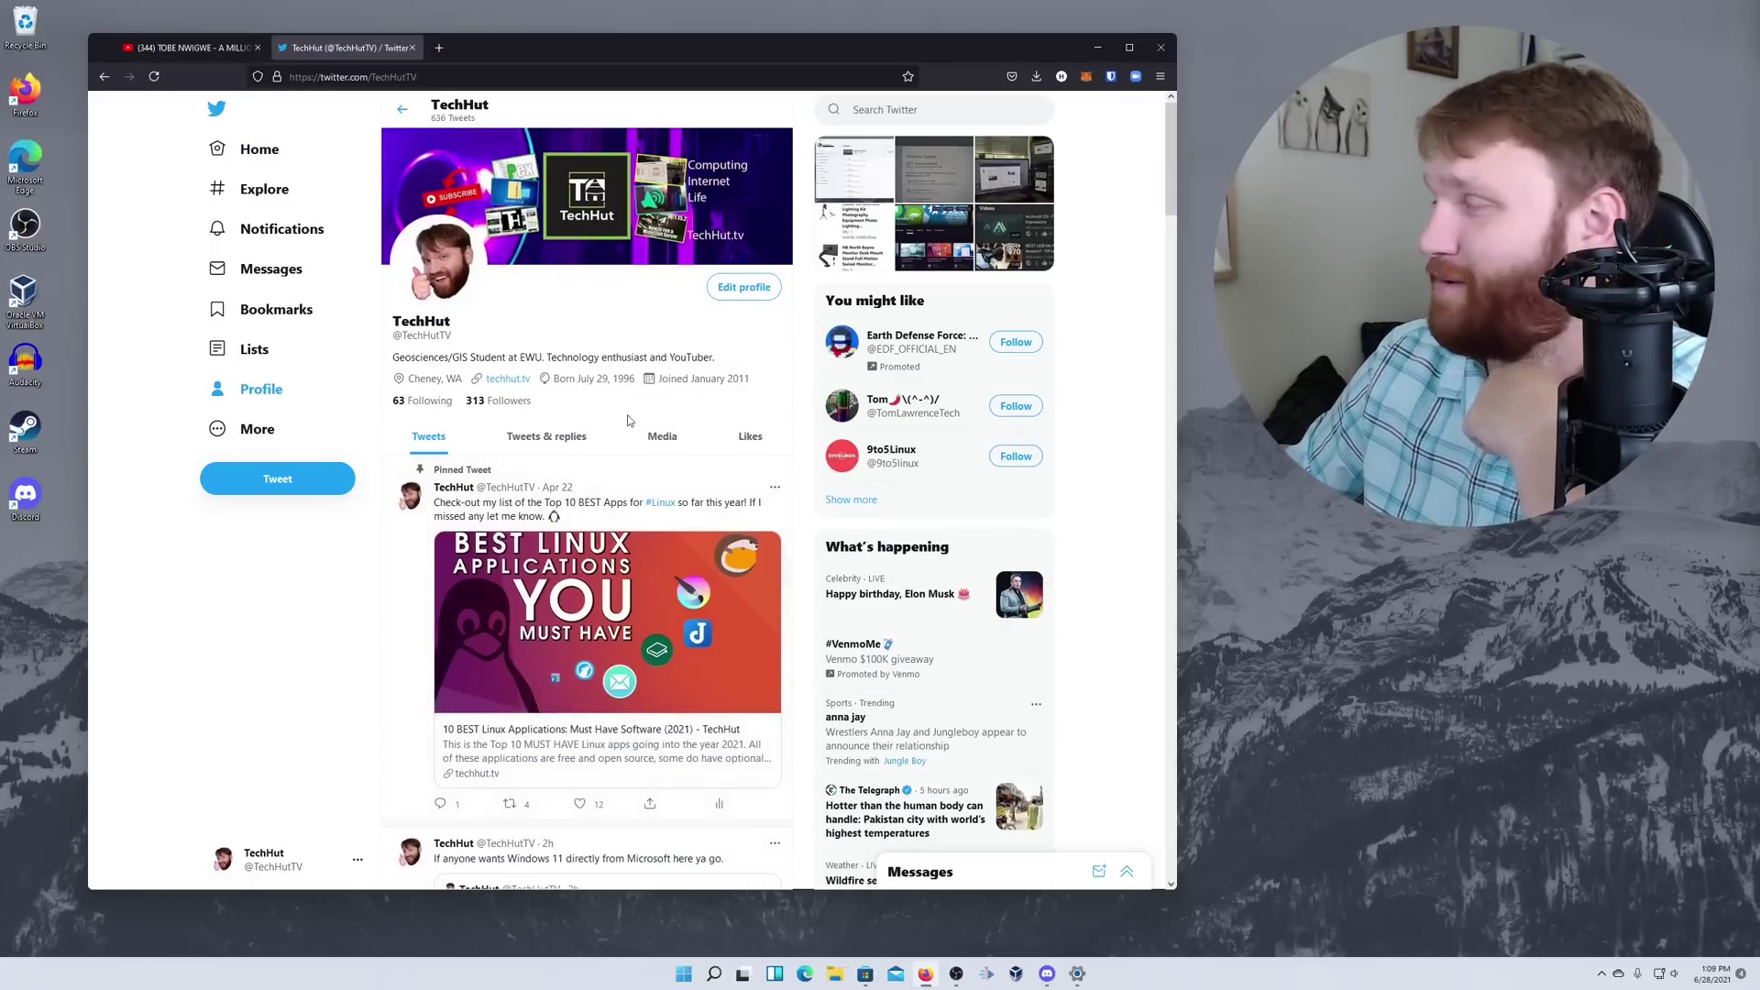
Scroll through the profile's recent tweets, then minimize Firefox to show the desktop.
scroll(601, 447, "down", 5)
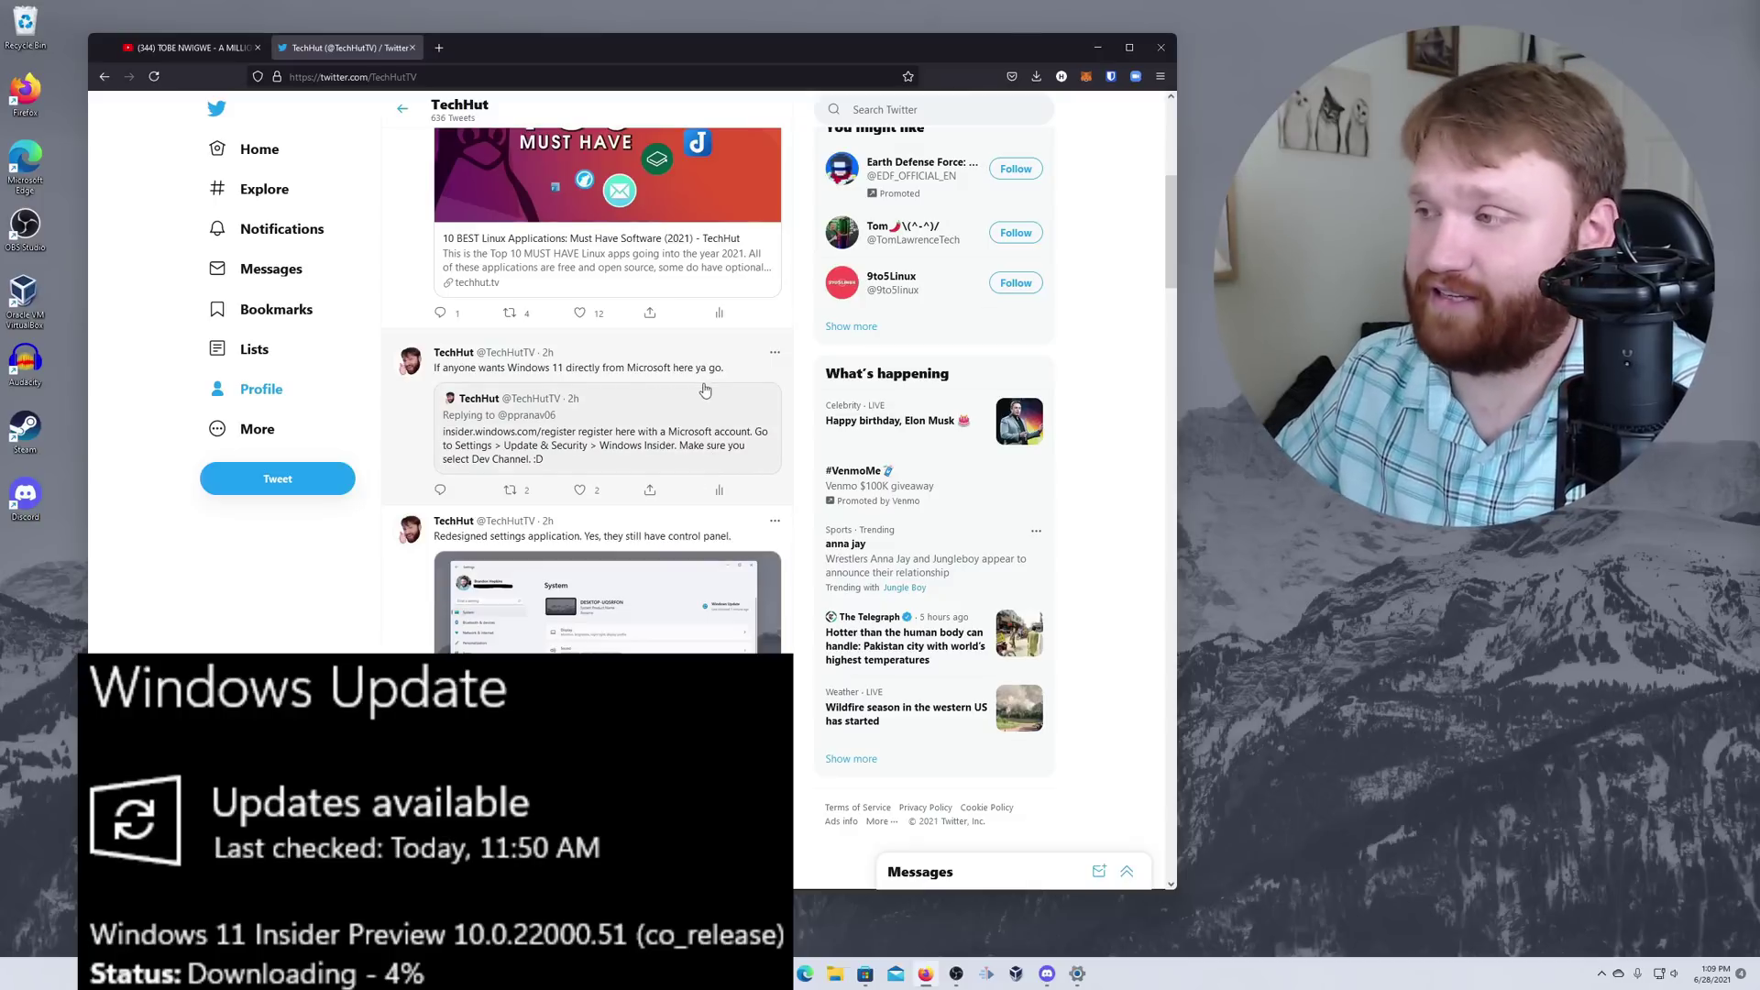
left_click(1097, 47)
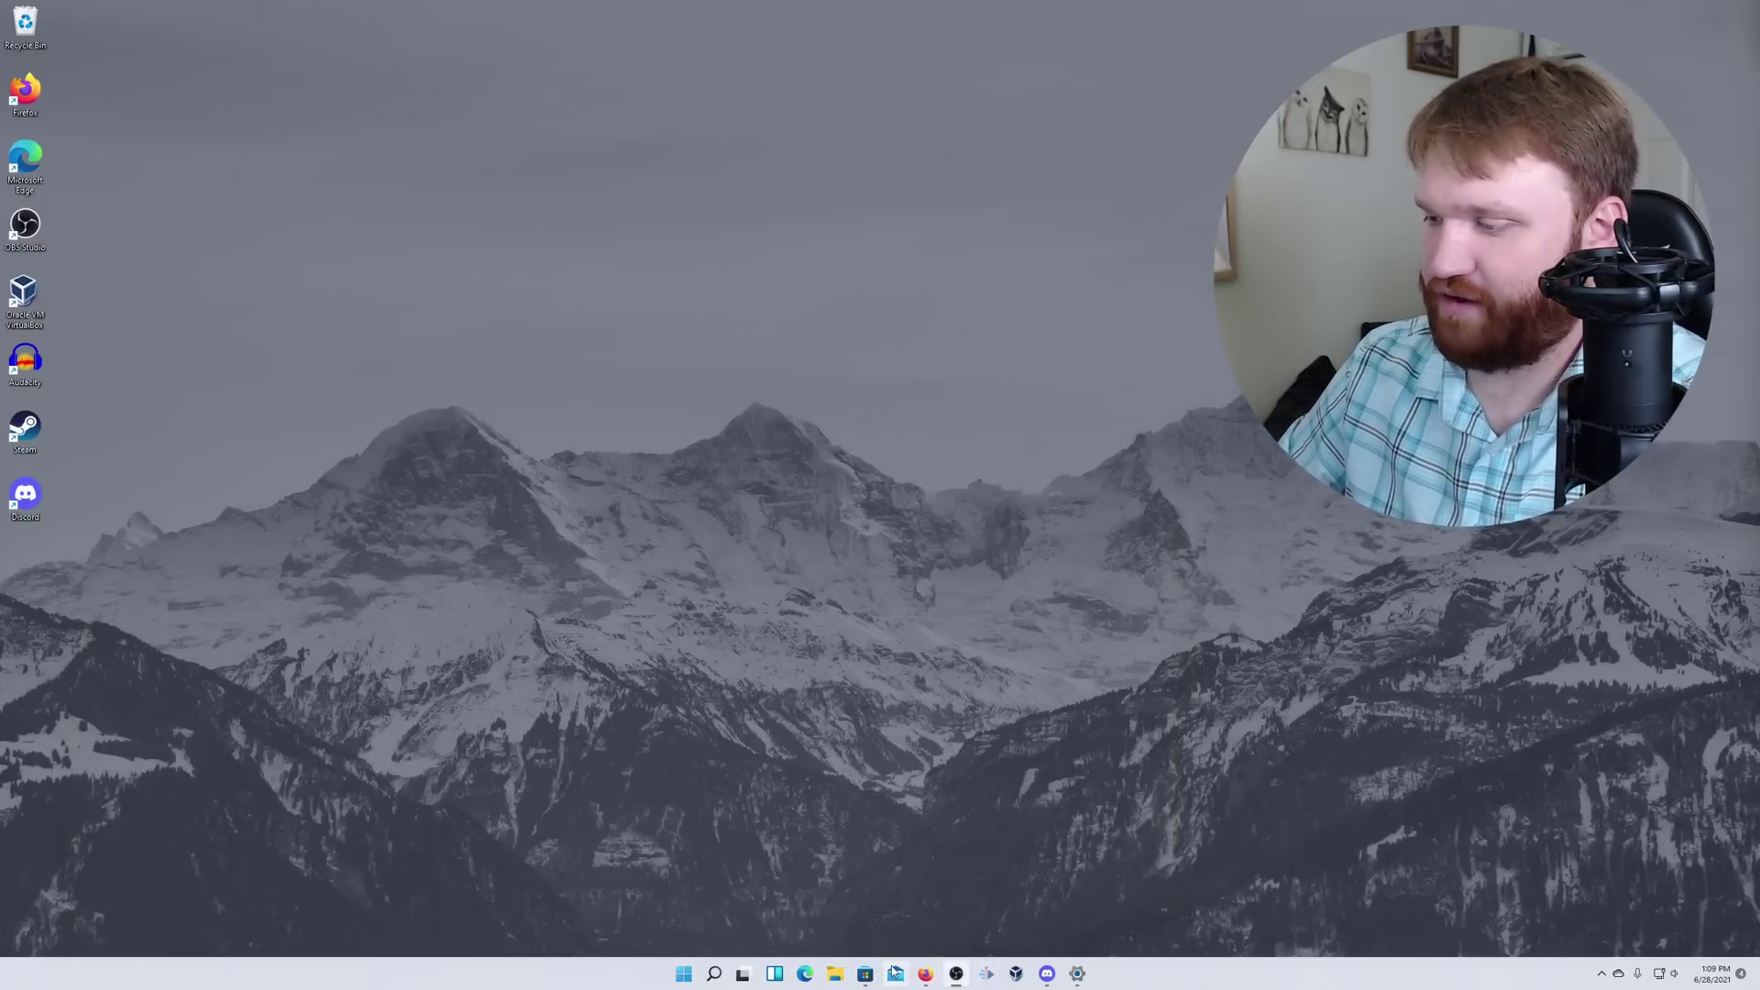
left_click(864, 974)
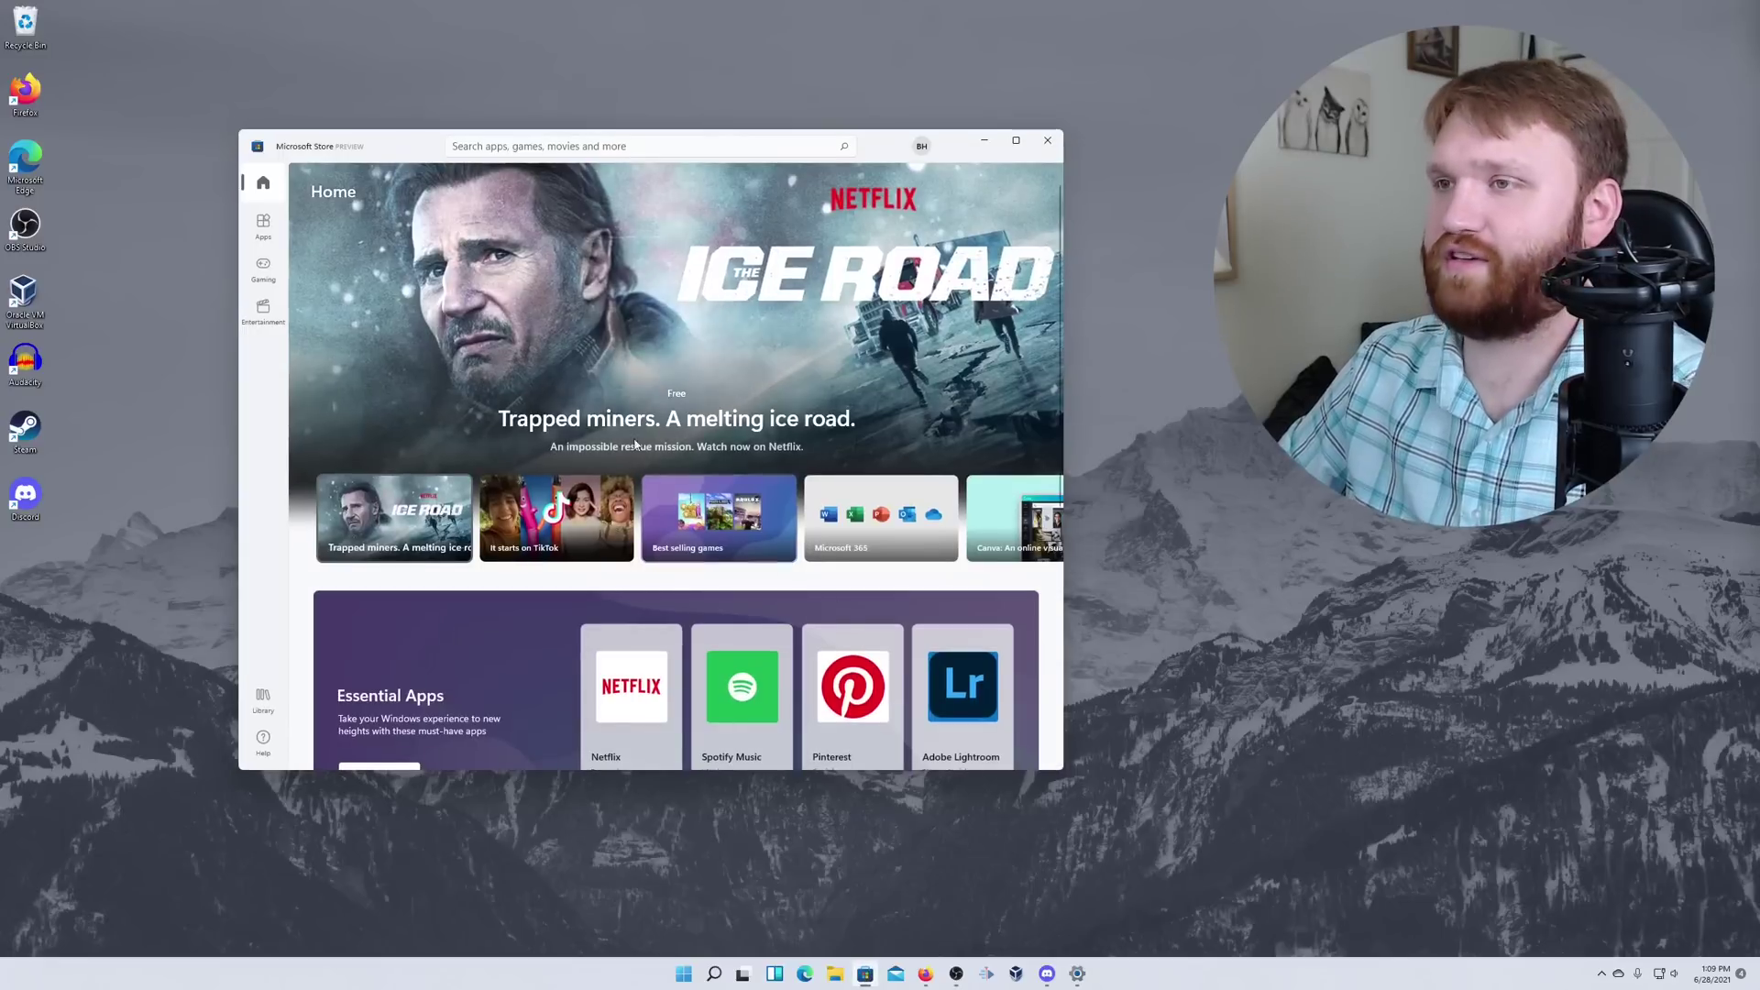
left_click_drag(430, 152, 391, 145)
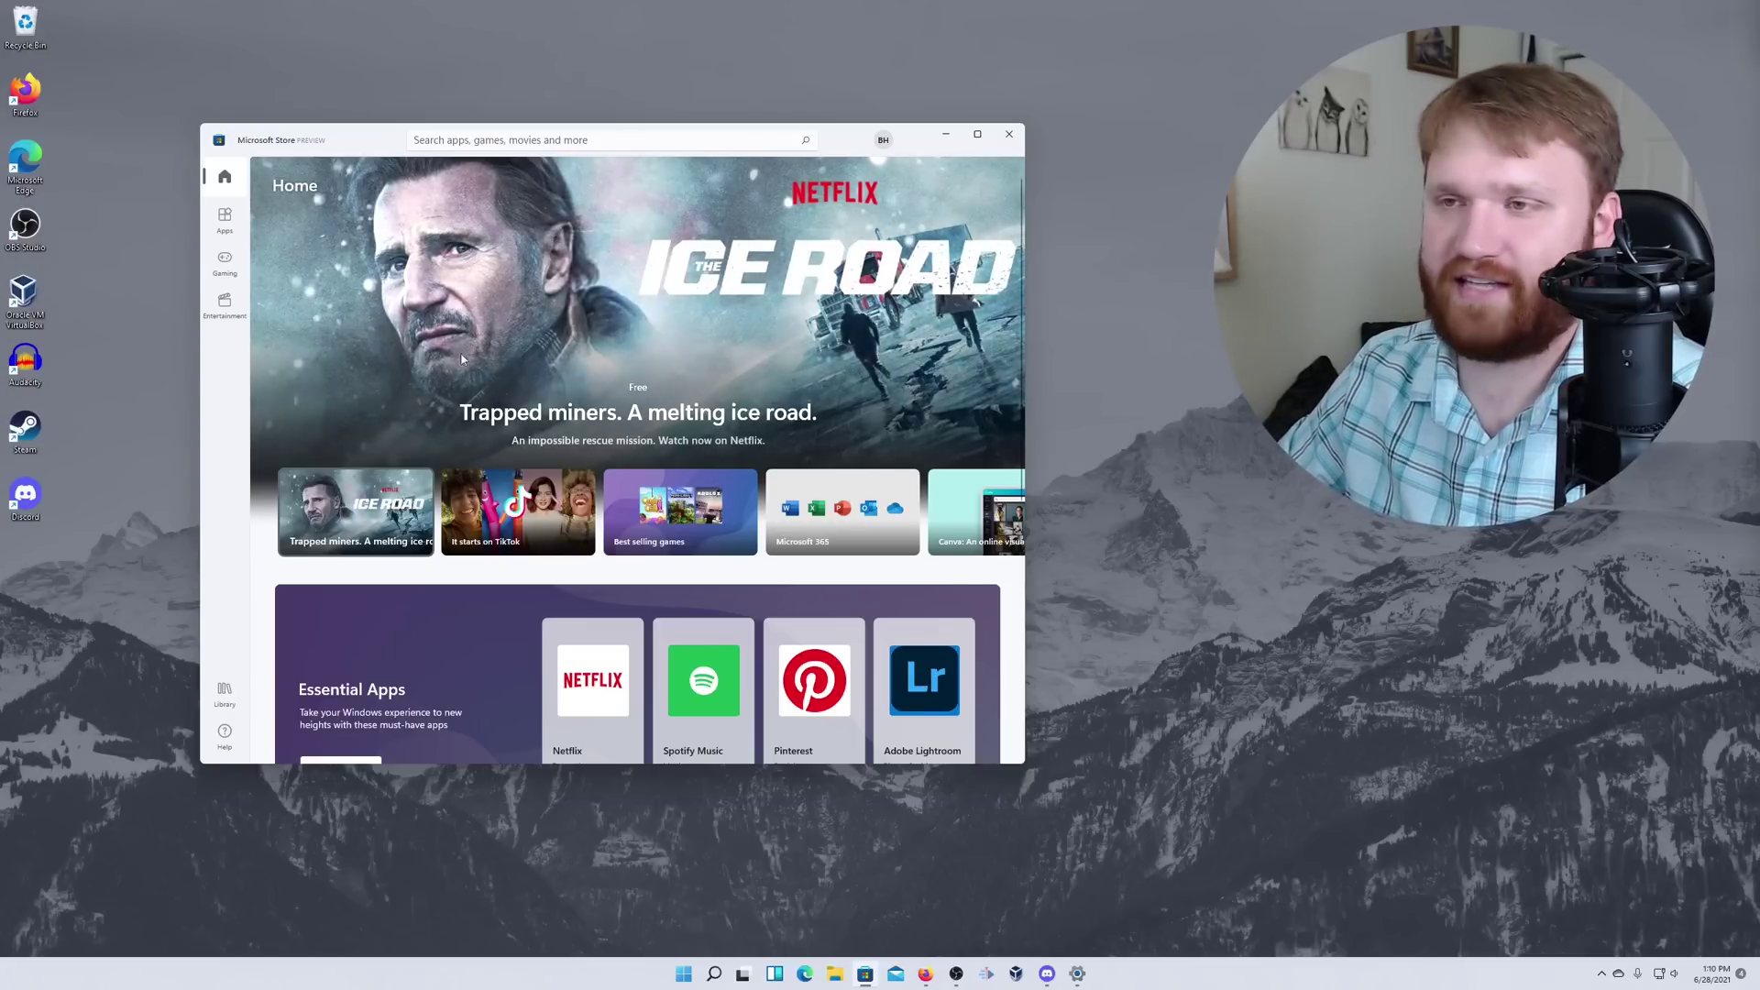
scroll(785, 451, "down", 5)
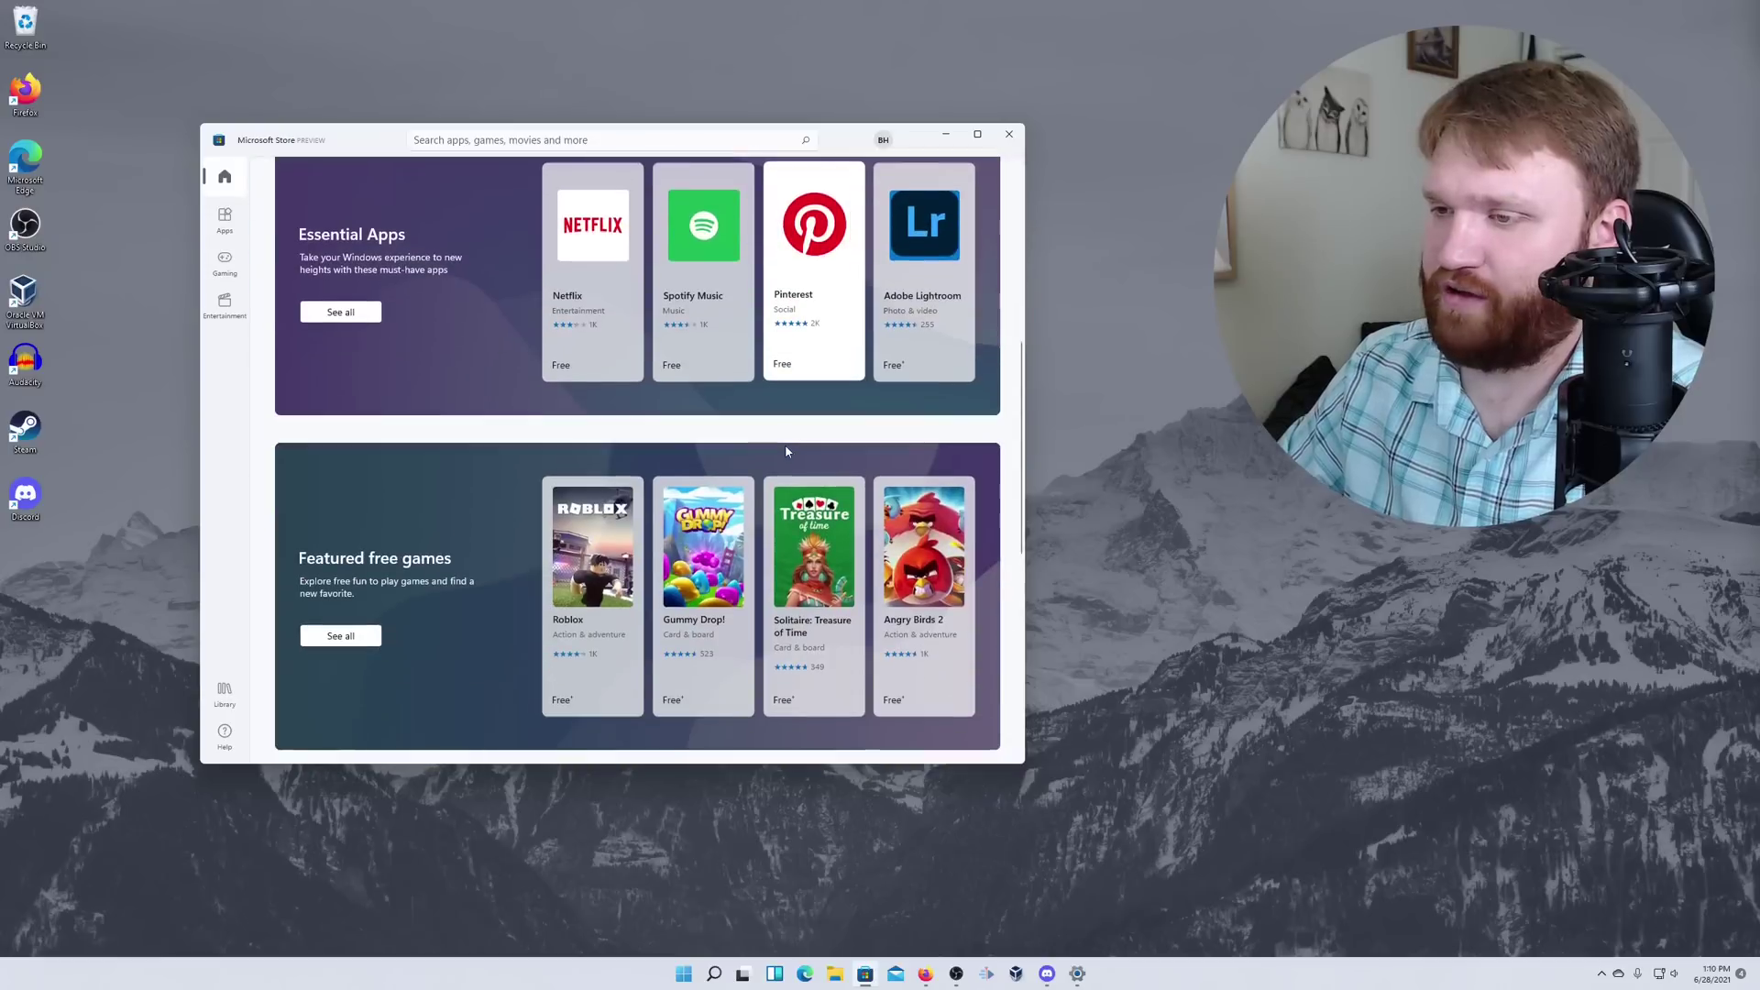
scroll(785, 451, "down", 5)
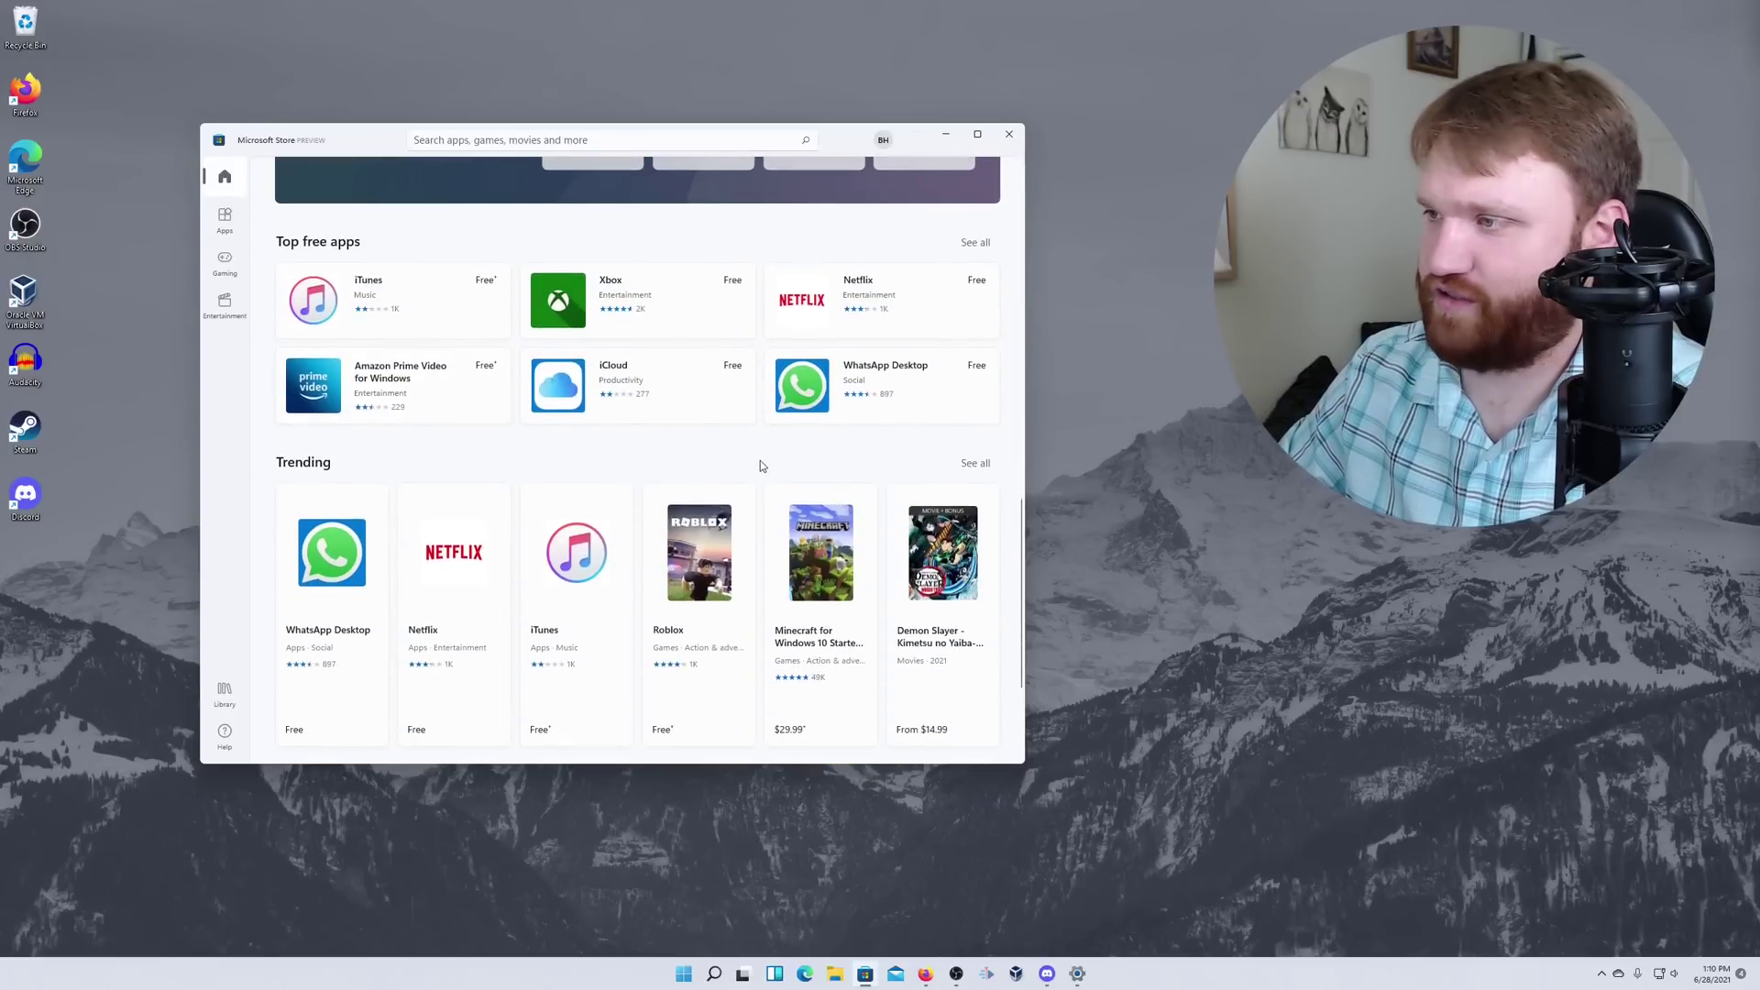
scroll(733, 485, "up", 10)
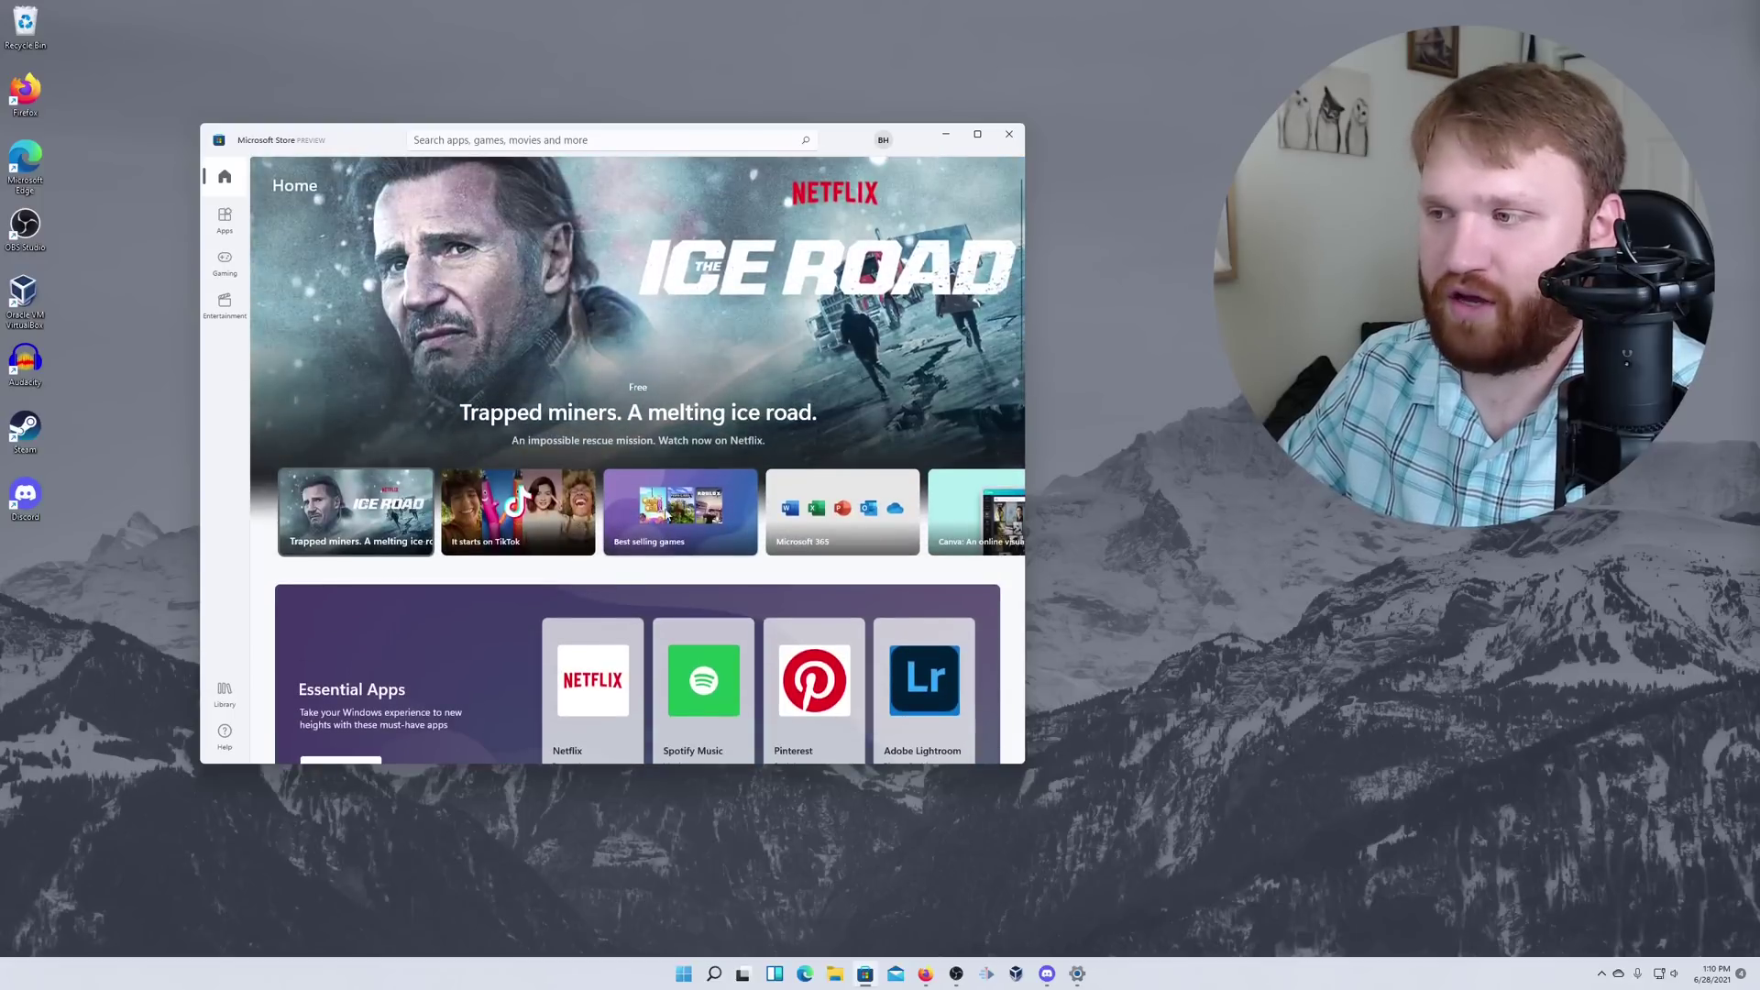
scroll(535, 561, "down", 1)
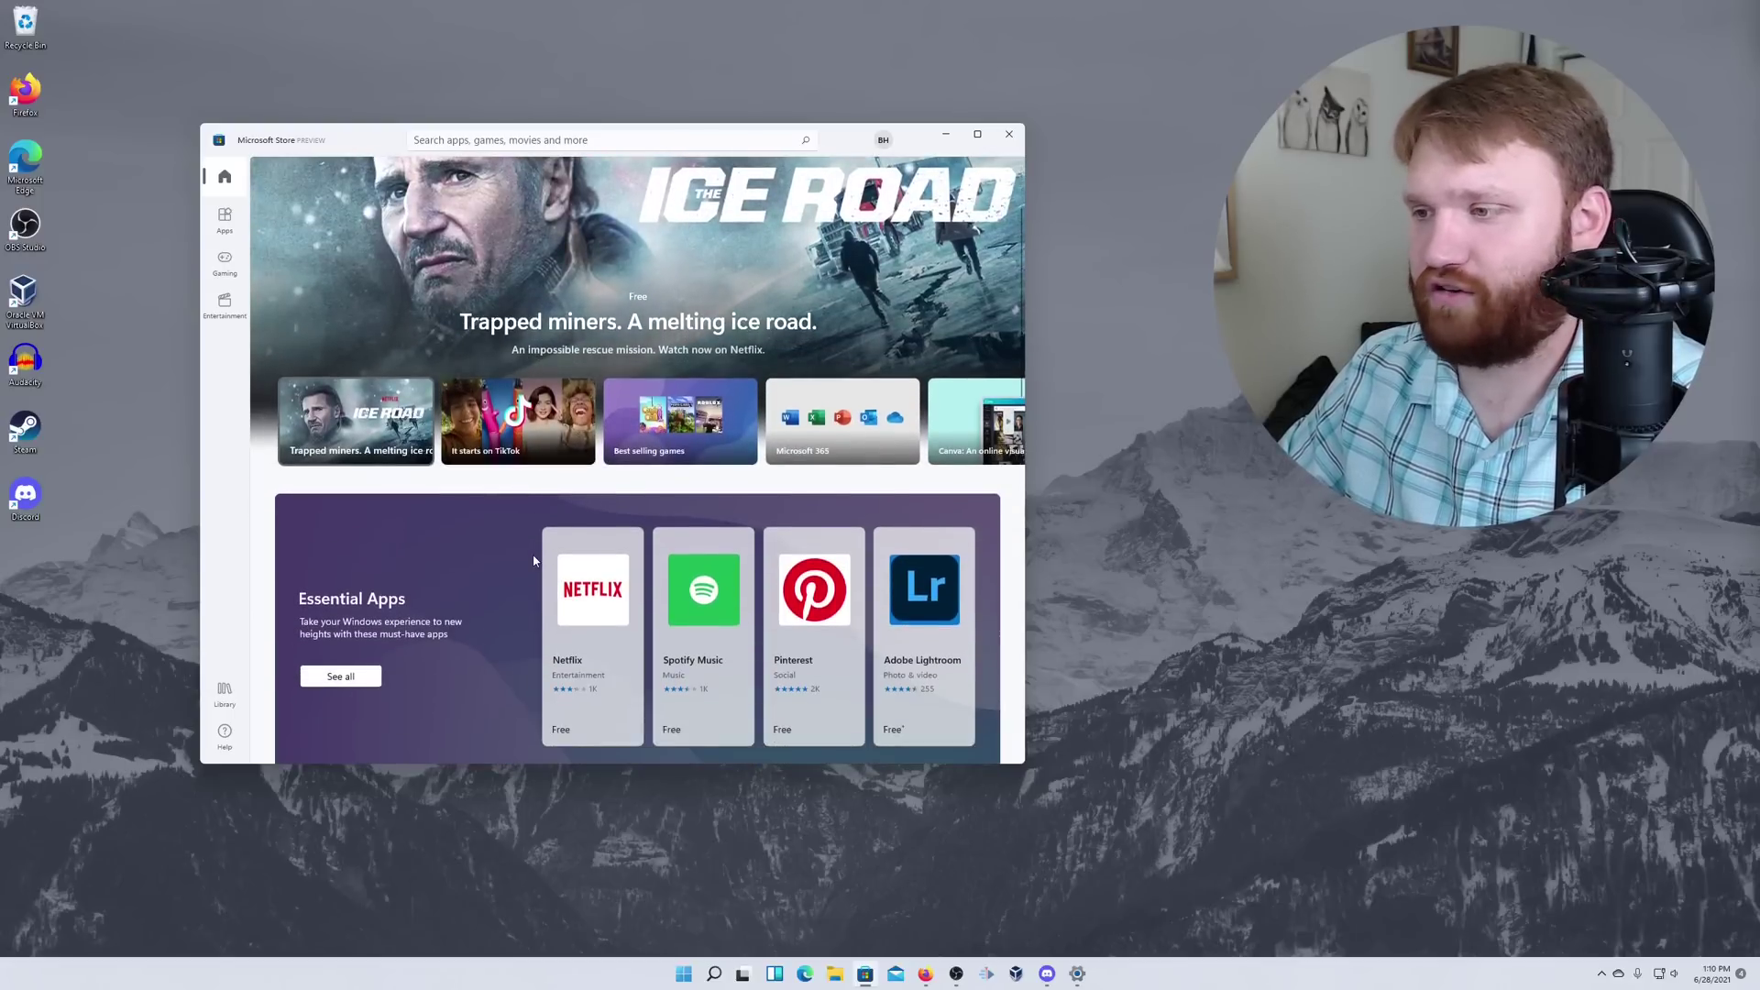
scroll(534, 561, "up", 1)
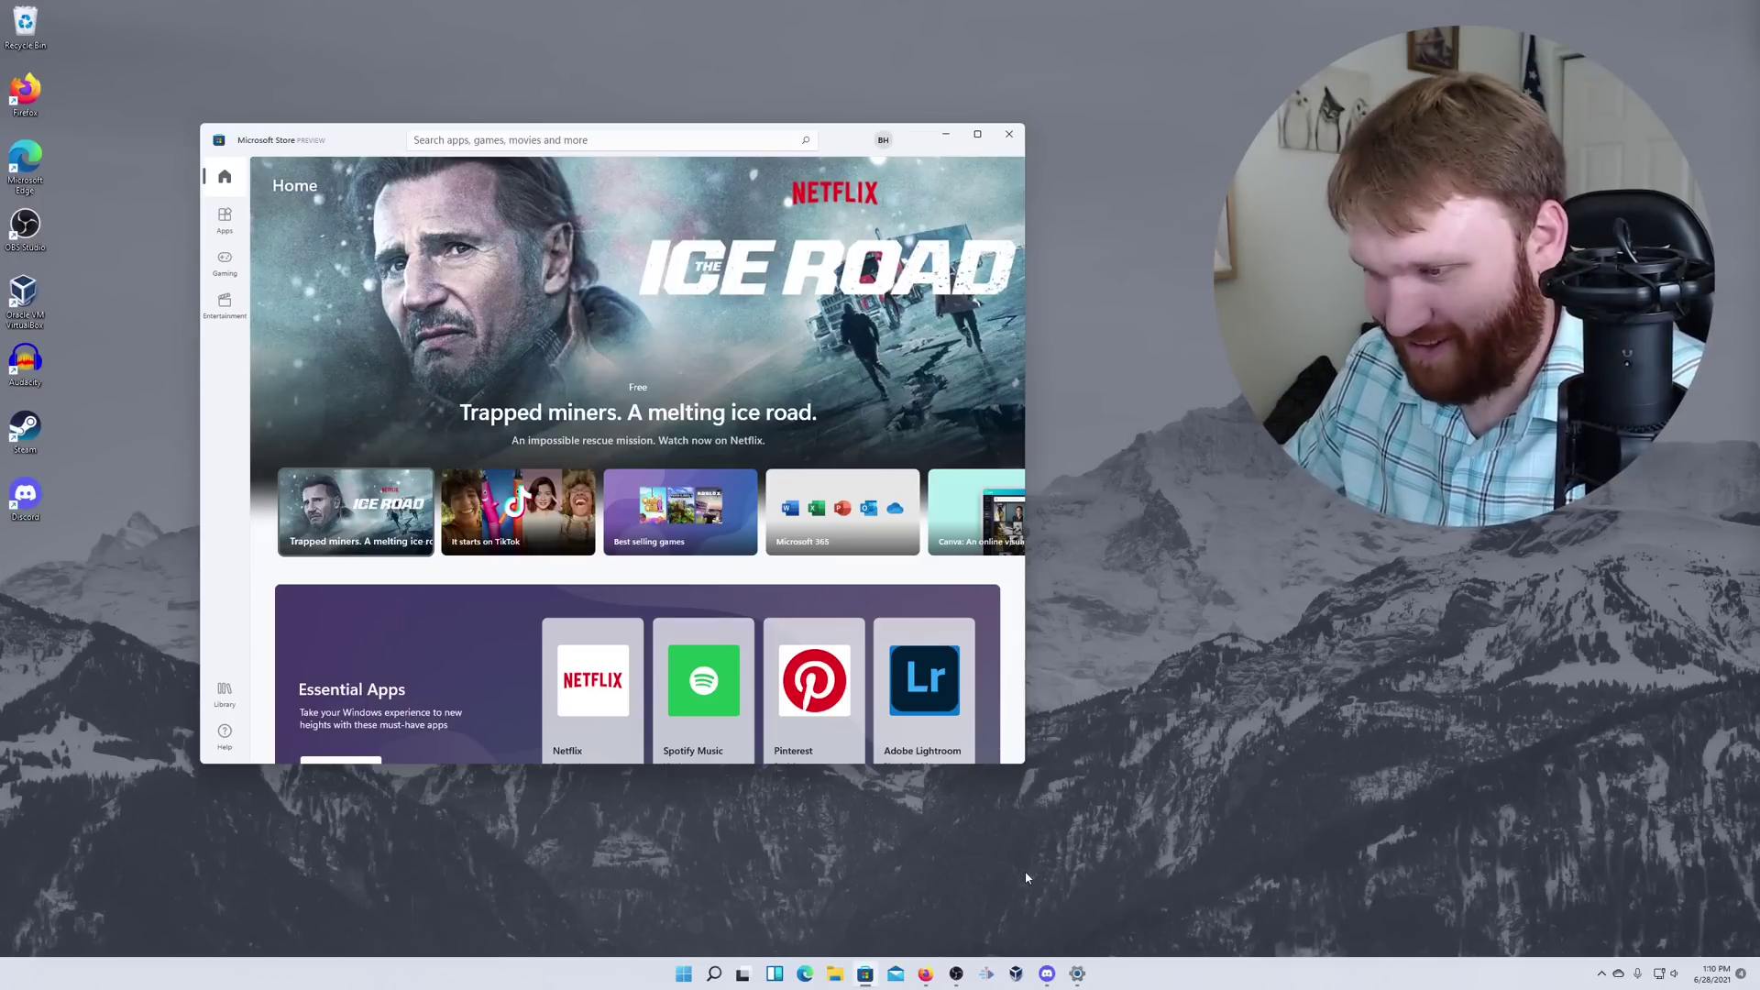
left_click(225, 220)
left_click(1010, 133)
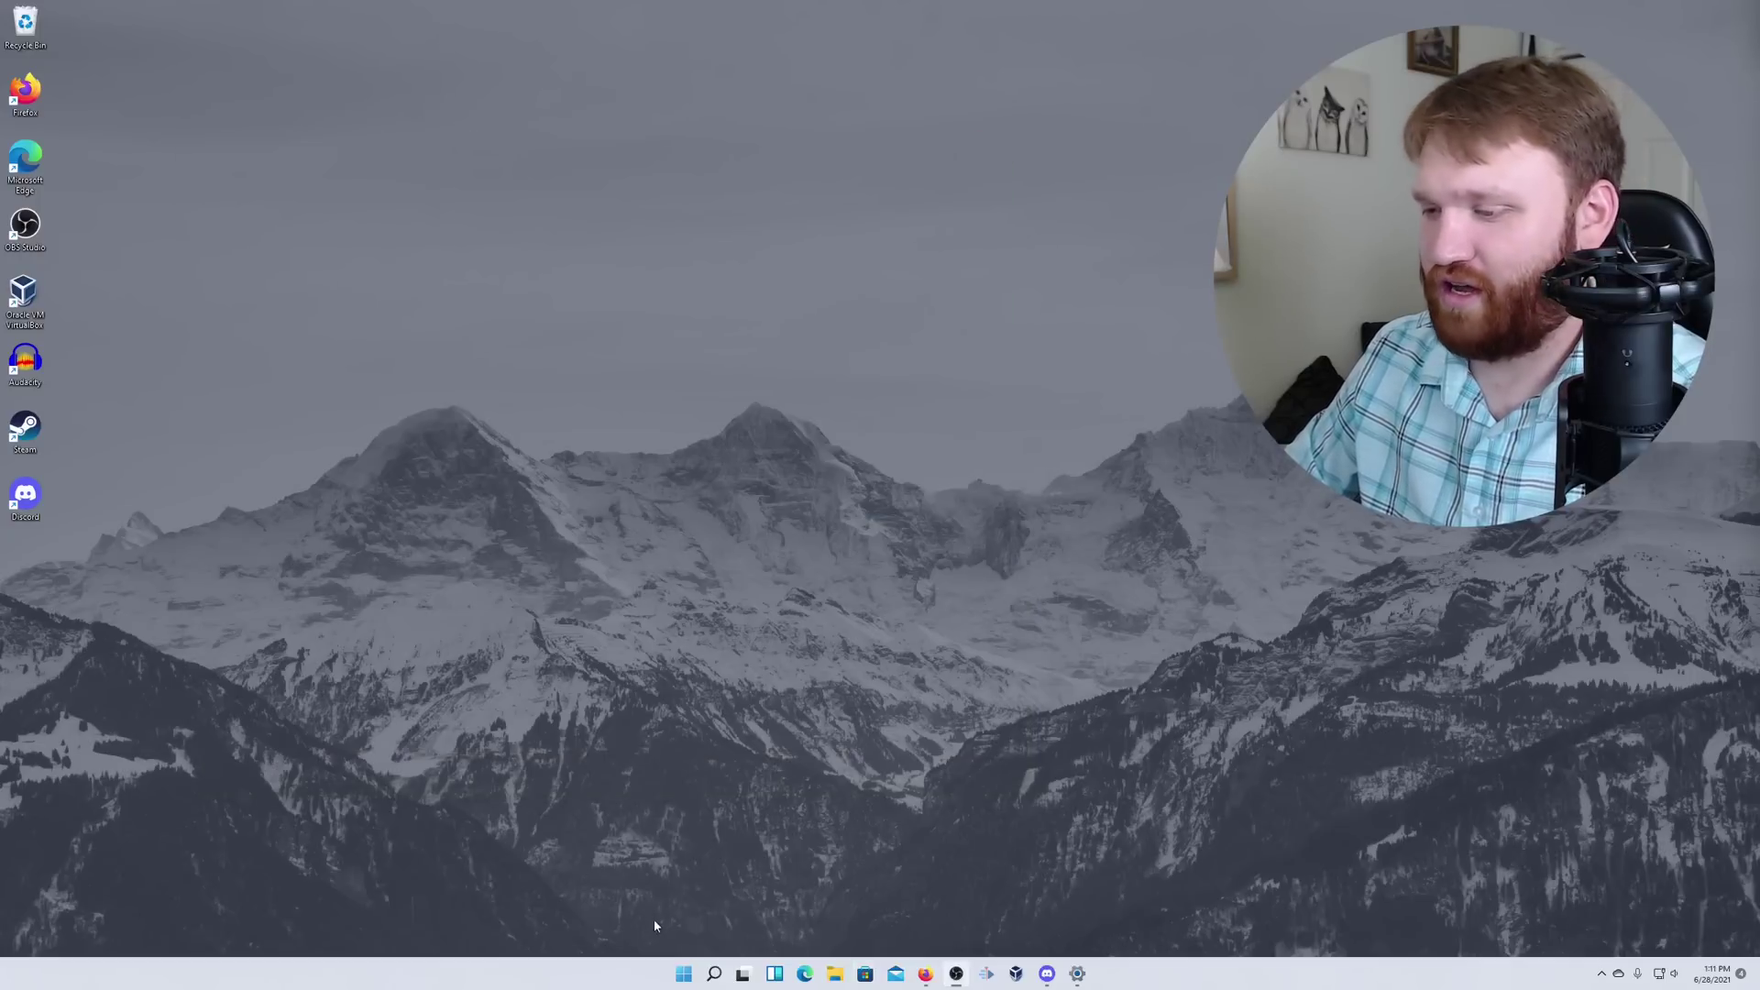
Open the Settings app by searching 'set' from the Start menu.
left_click(686, 974)
type("set")
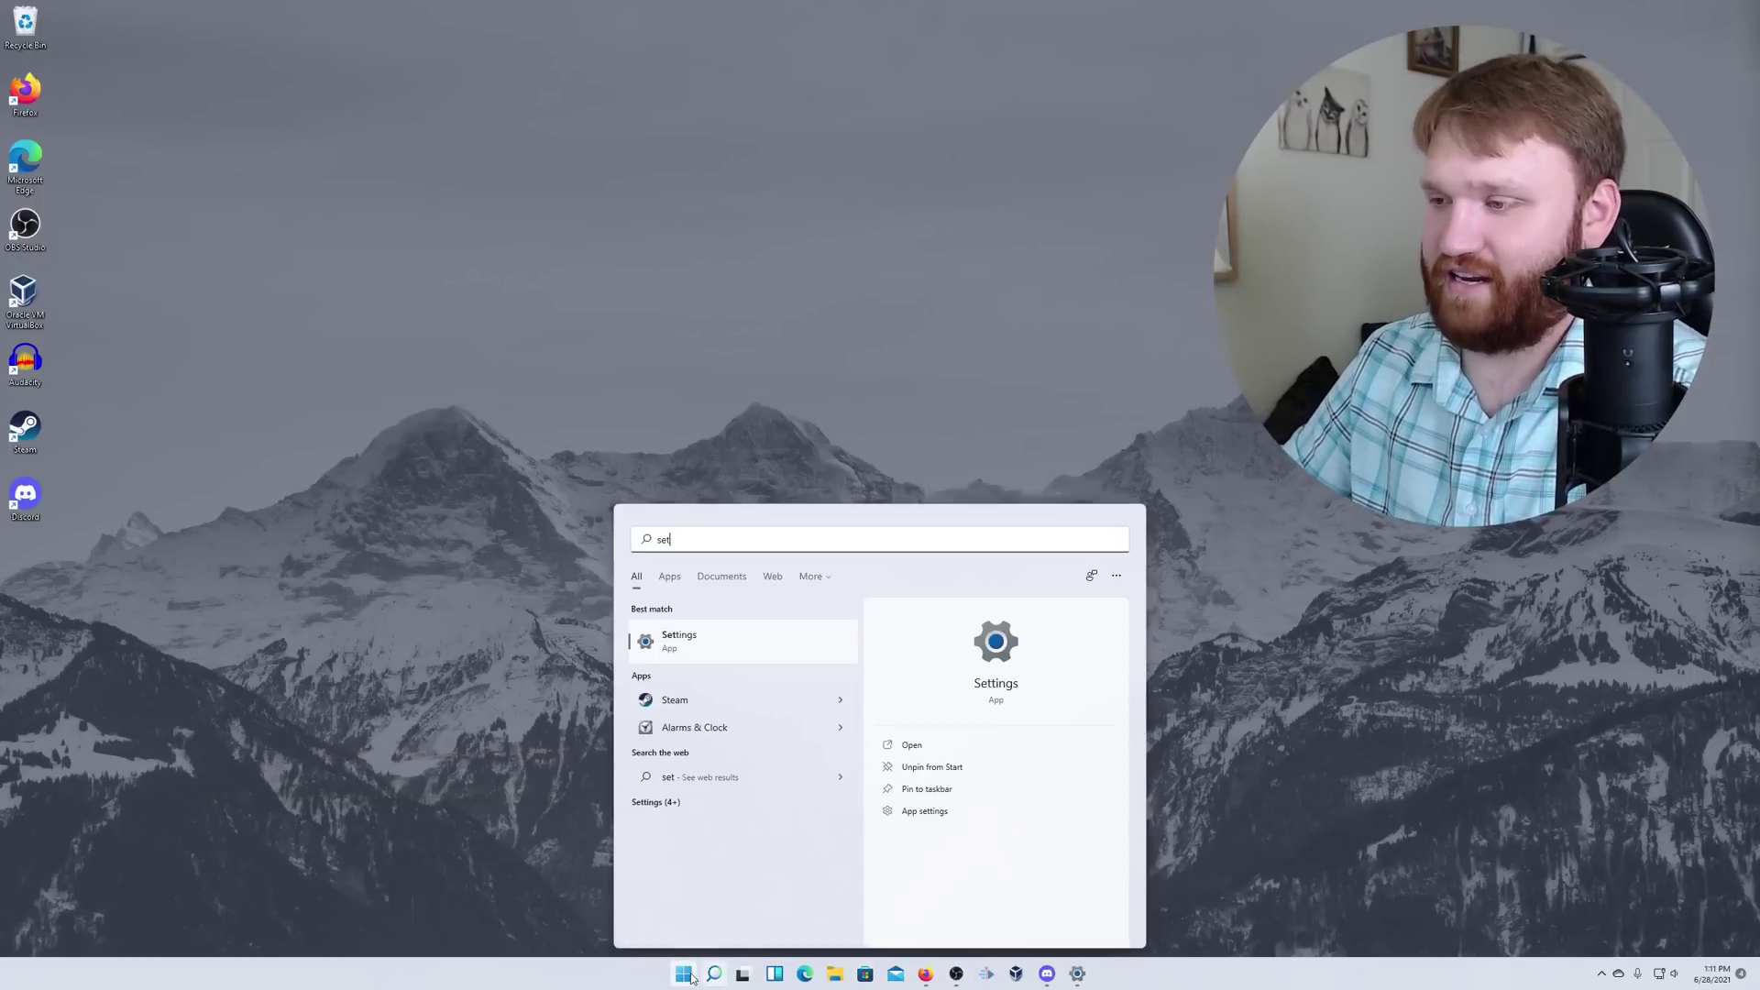
key("Return")
Reposition the Settings window and stretch it taller to show more Colors options.
left_click_drag(650, 91, 726, 110)
left_click_drag(887, 641, 897, 907)
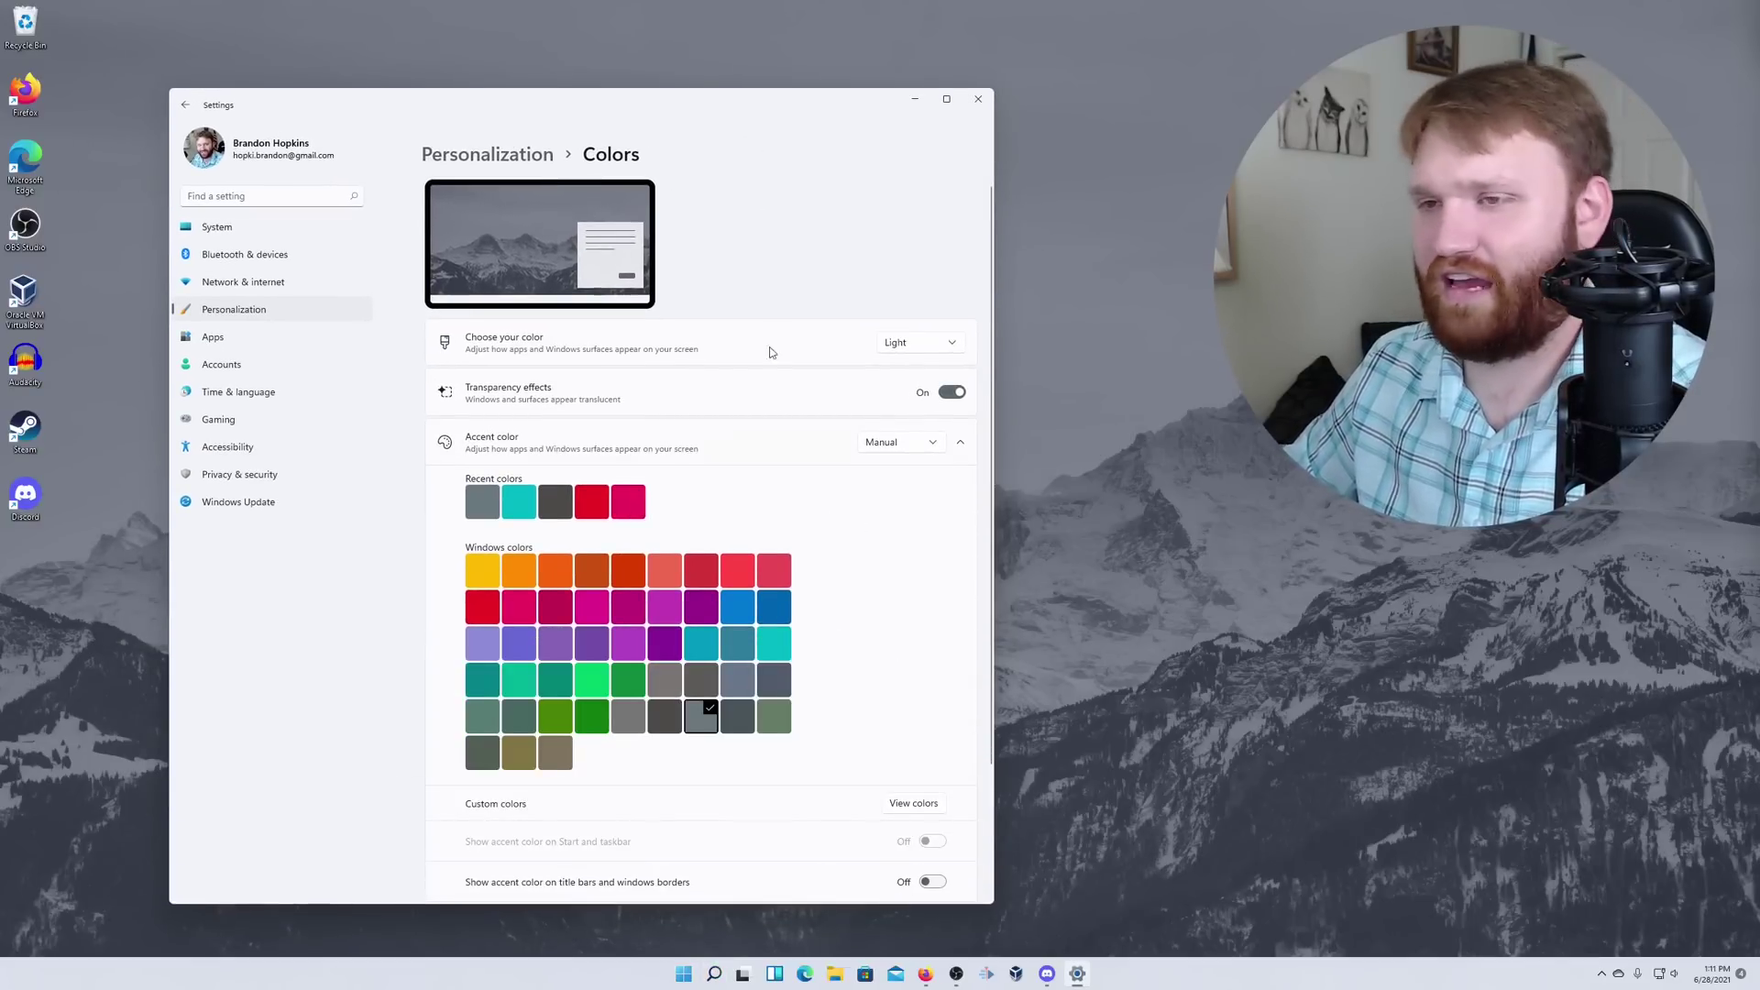
left_click_drag(789, 123, 841, 96)
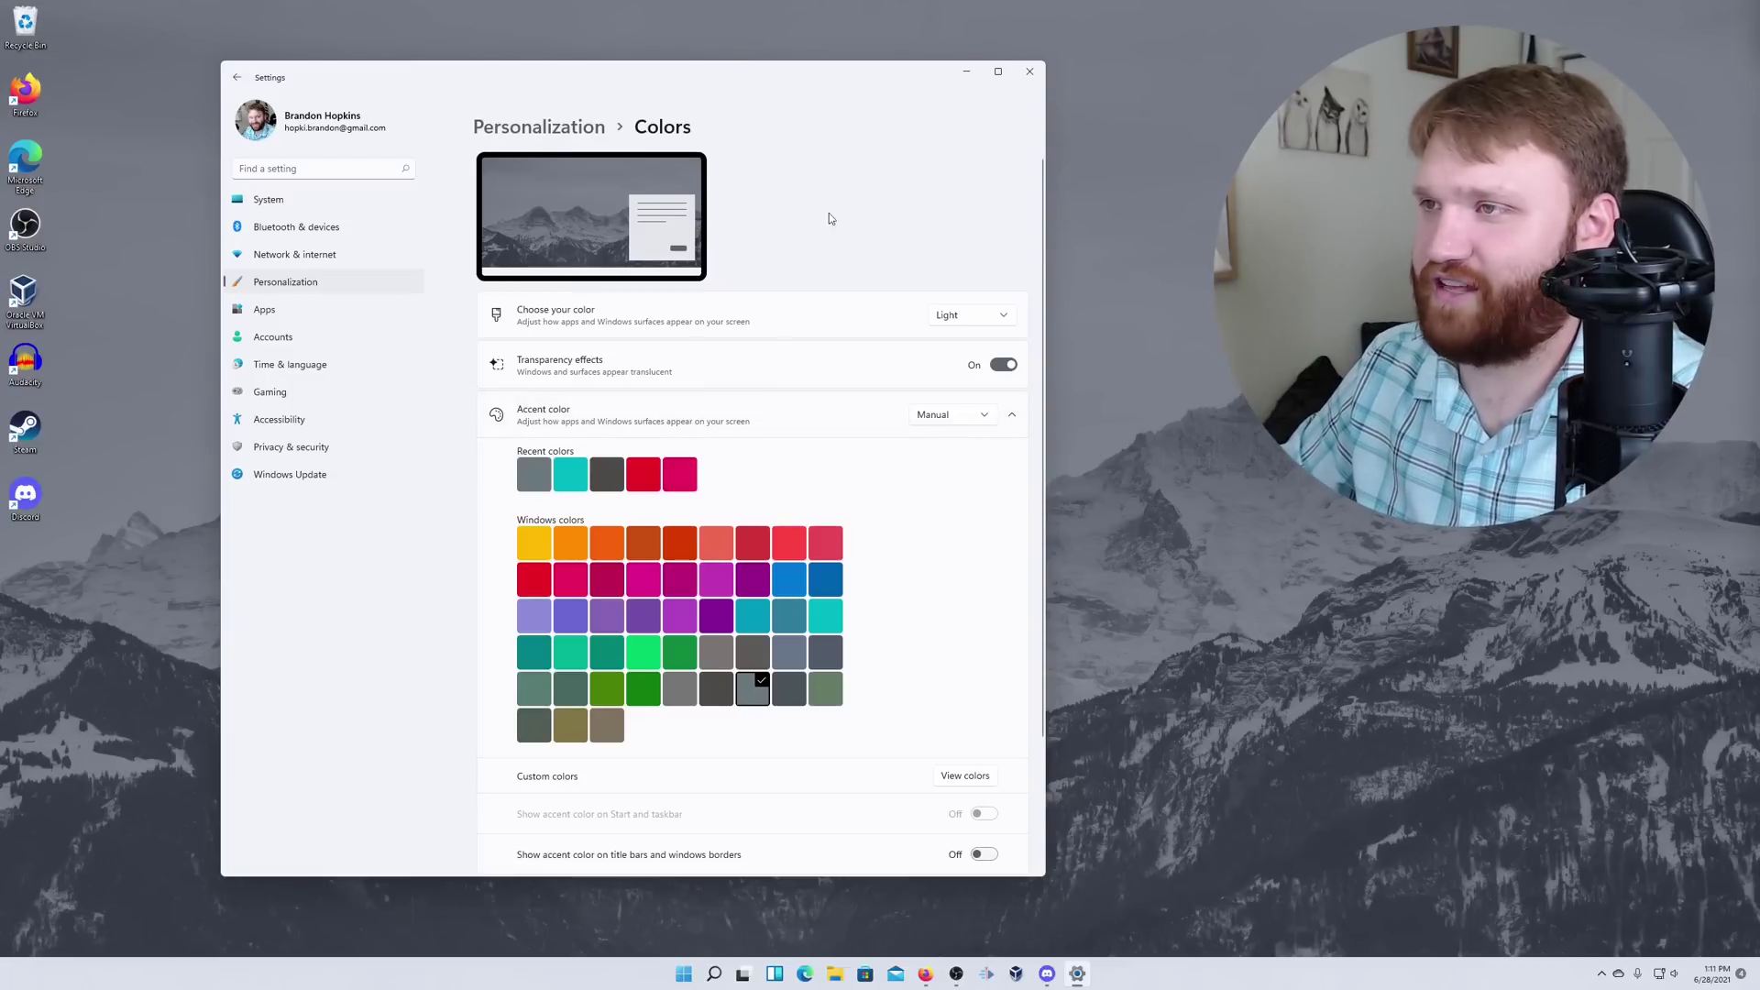
scroll(833, 218, "down", 3)
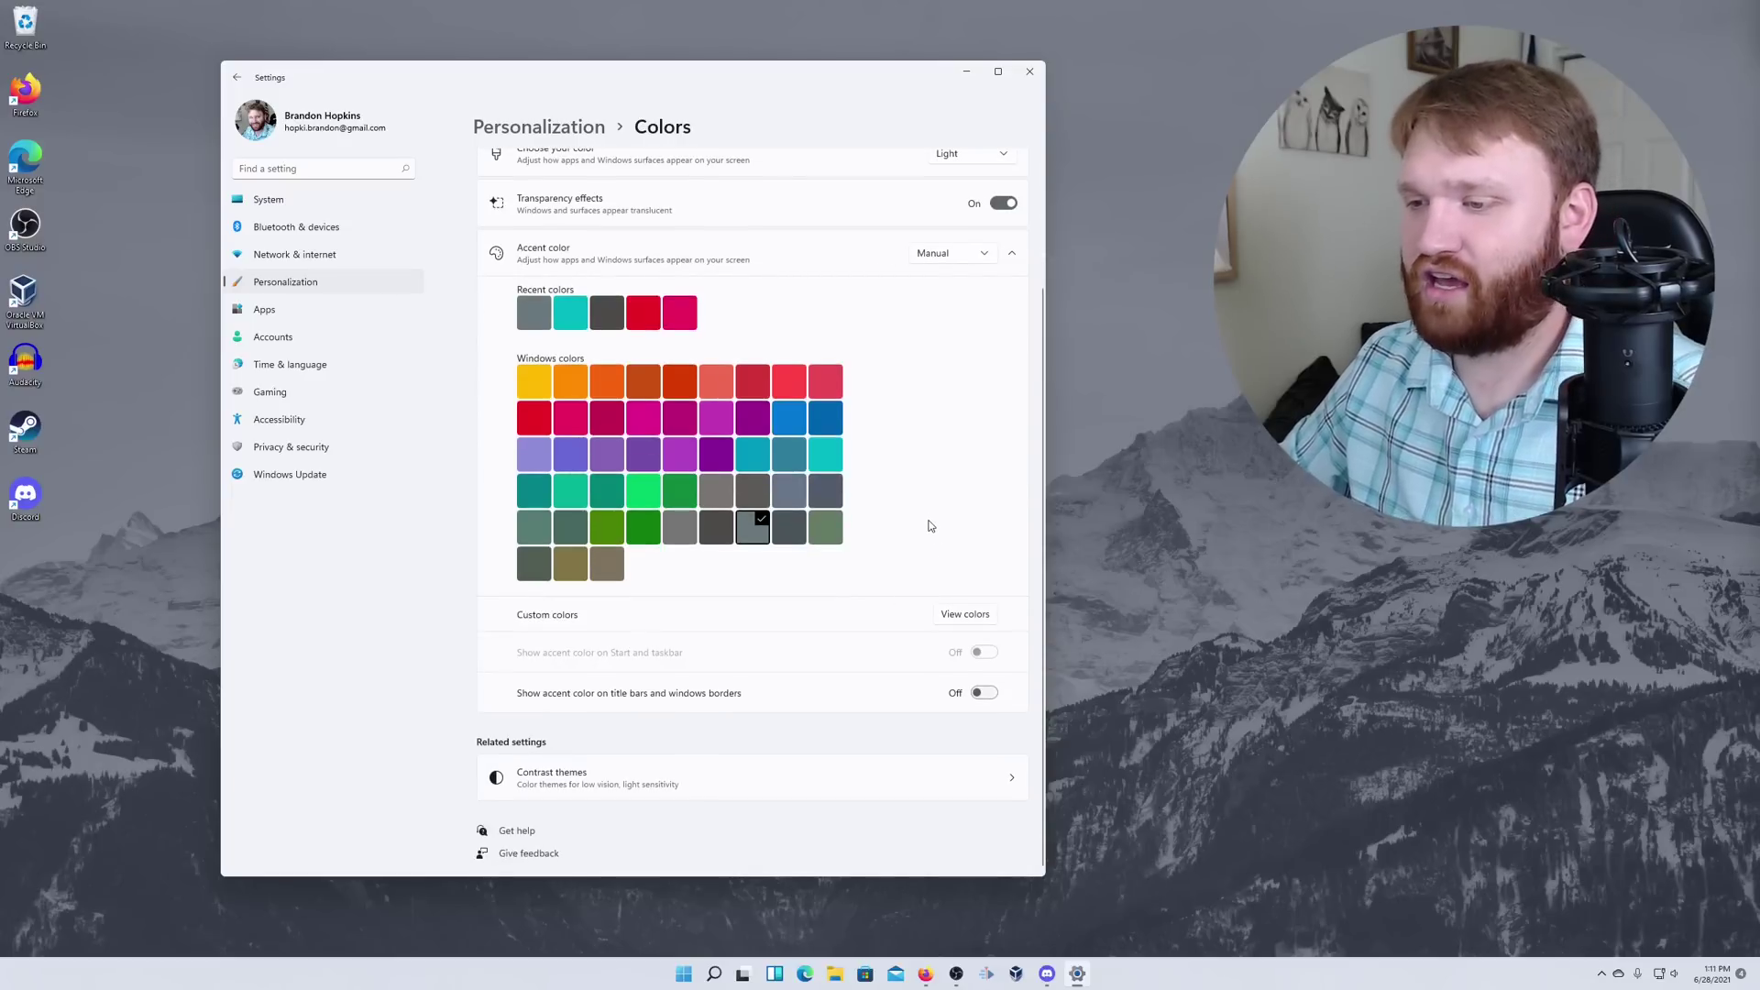
scroll(928, 541, "up", 3)
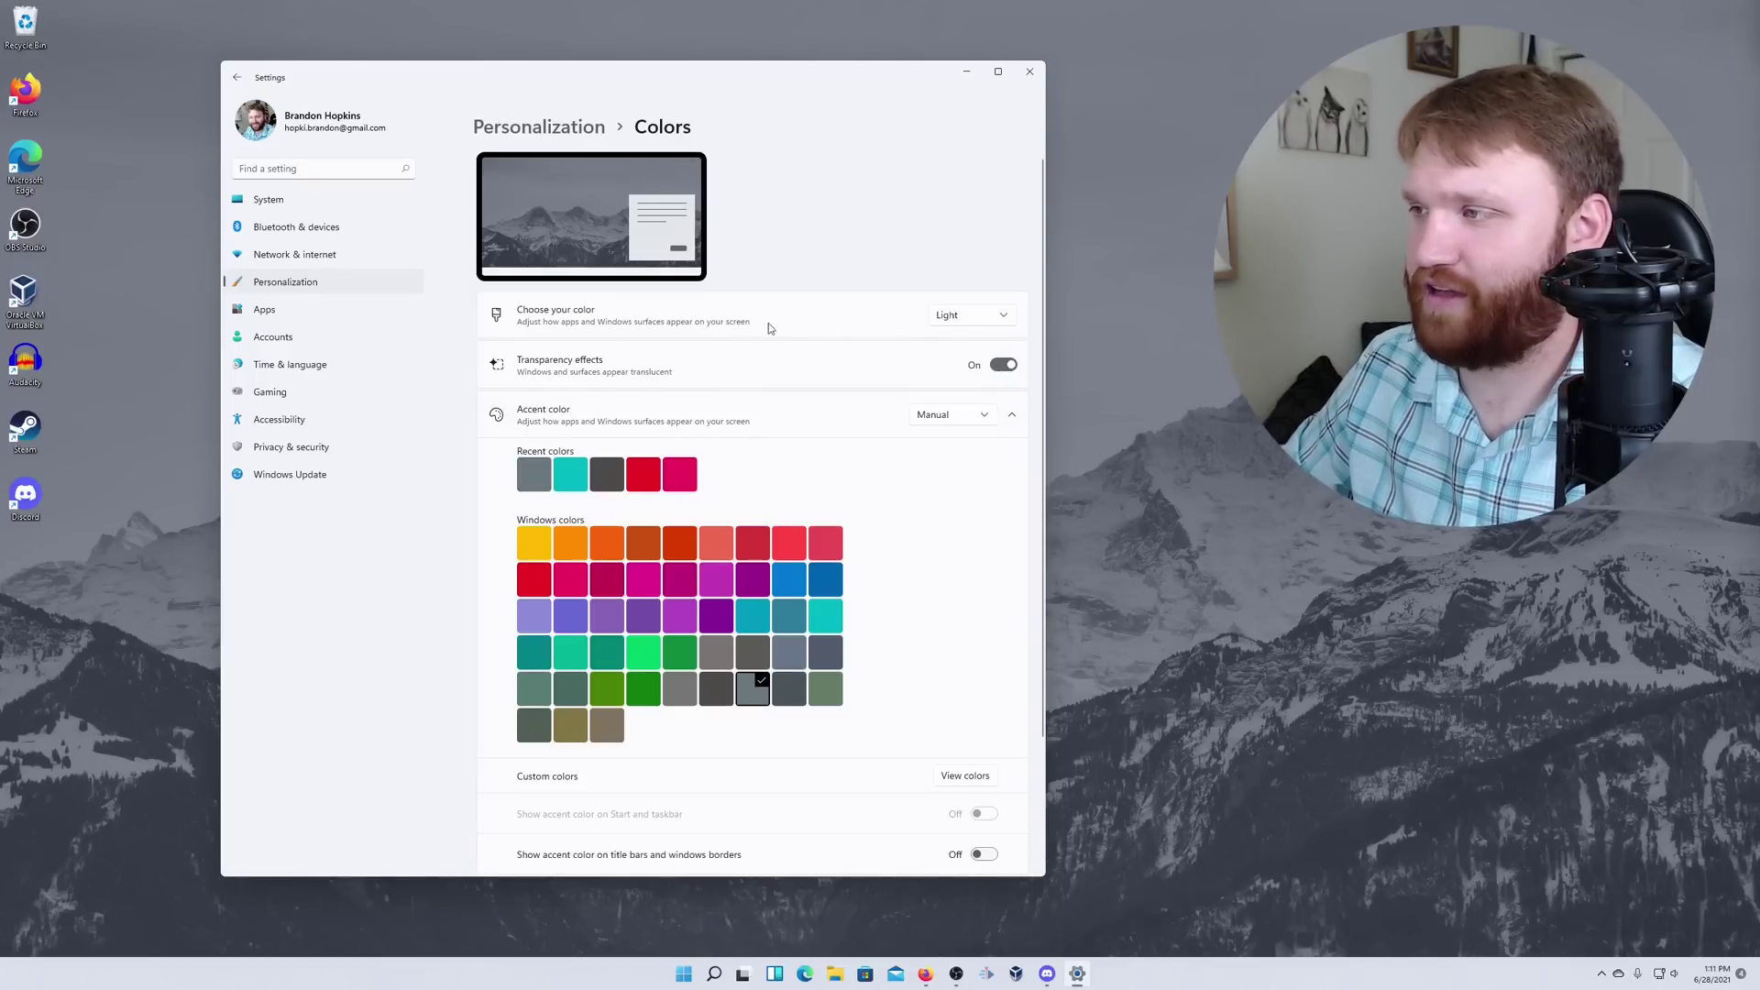
Change the Choose your color mode from Light to Dark.
left_click(969, 320)
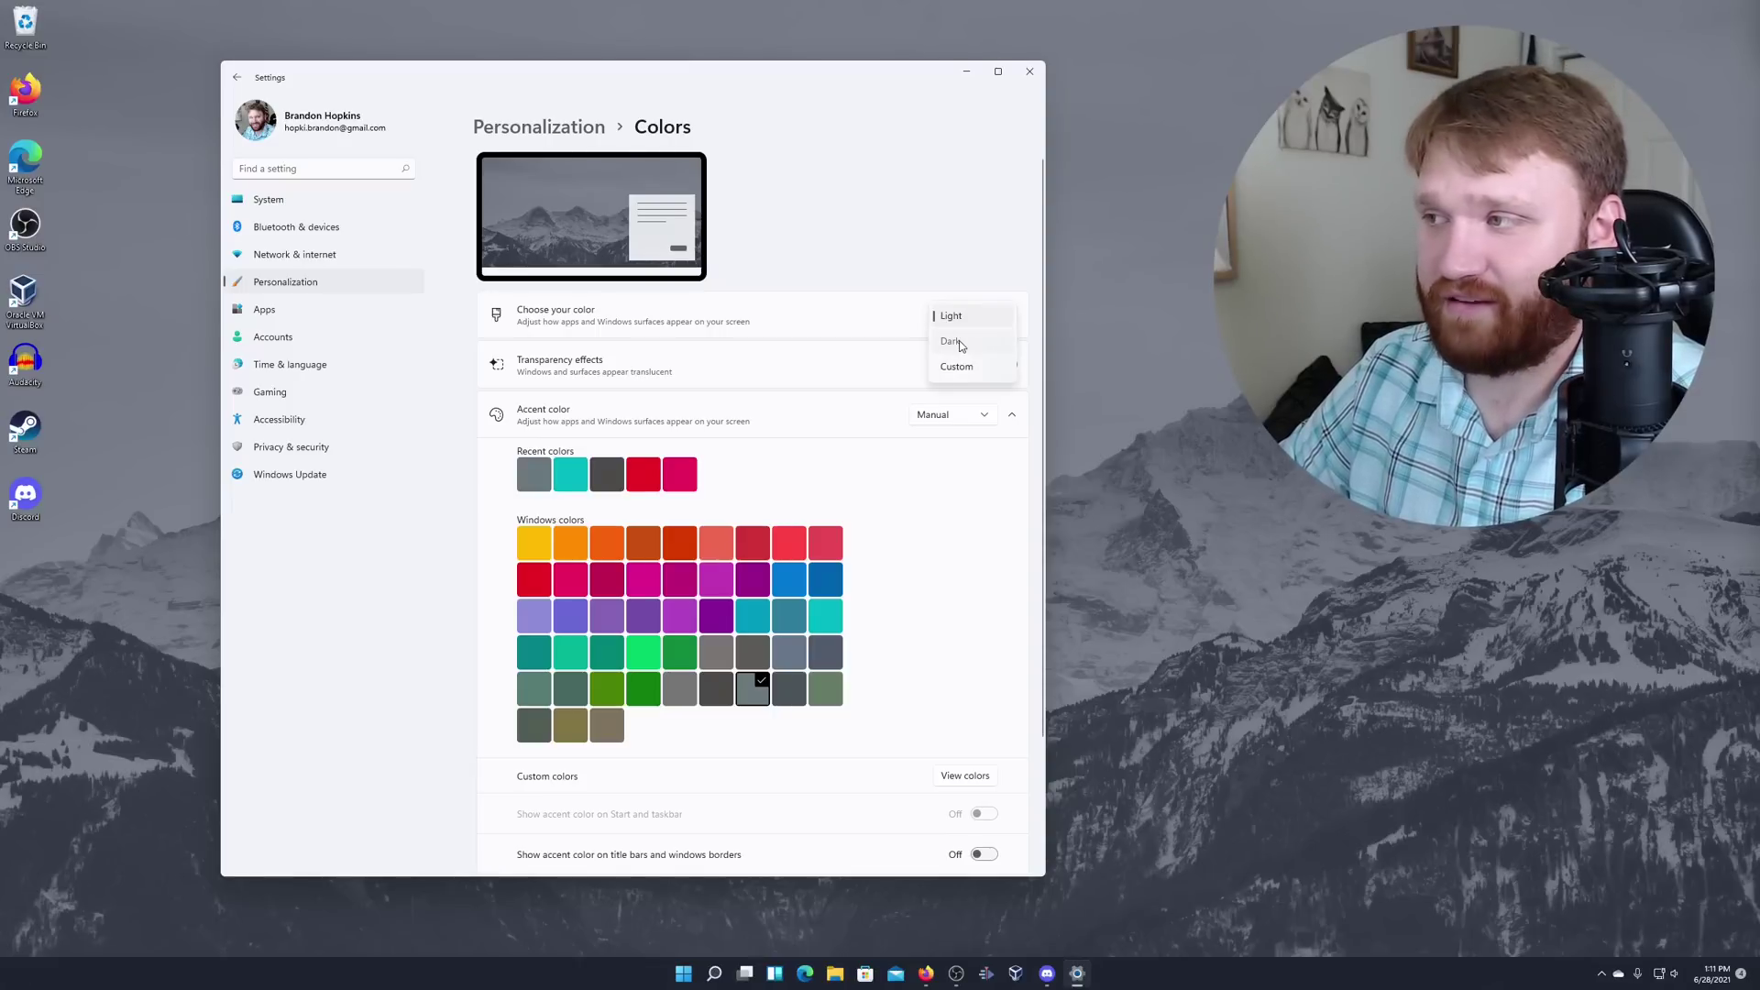
left_click(959, 345)
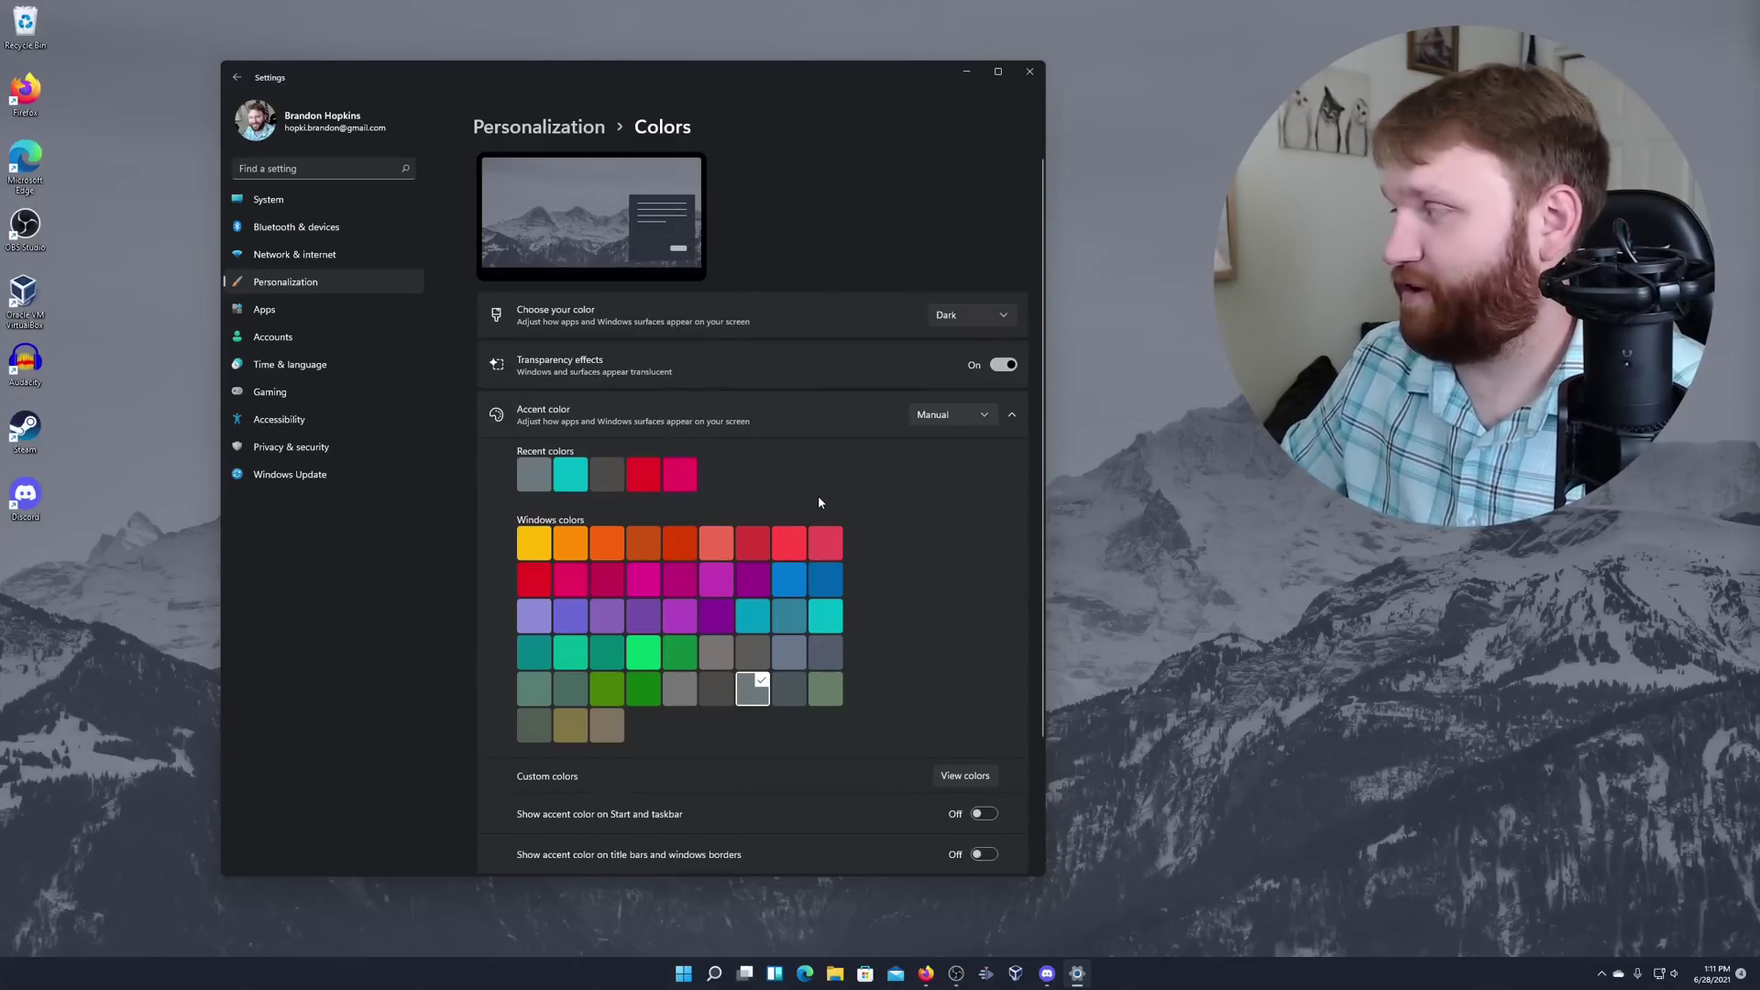
scroll(817, 495, "down", 3)
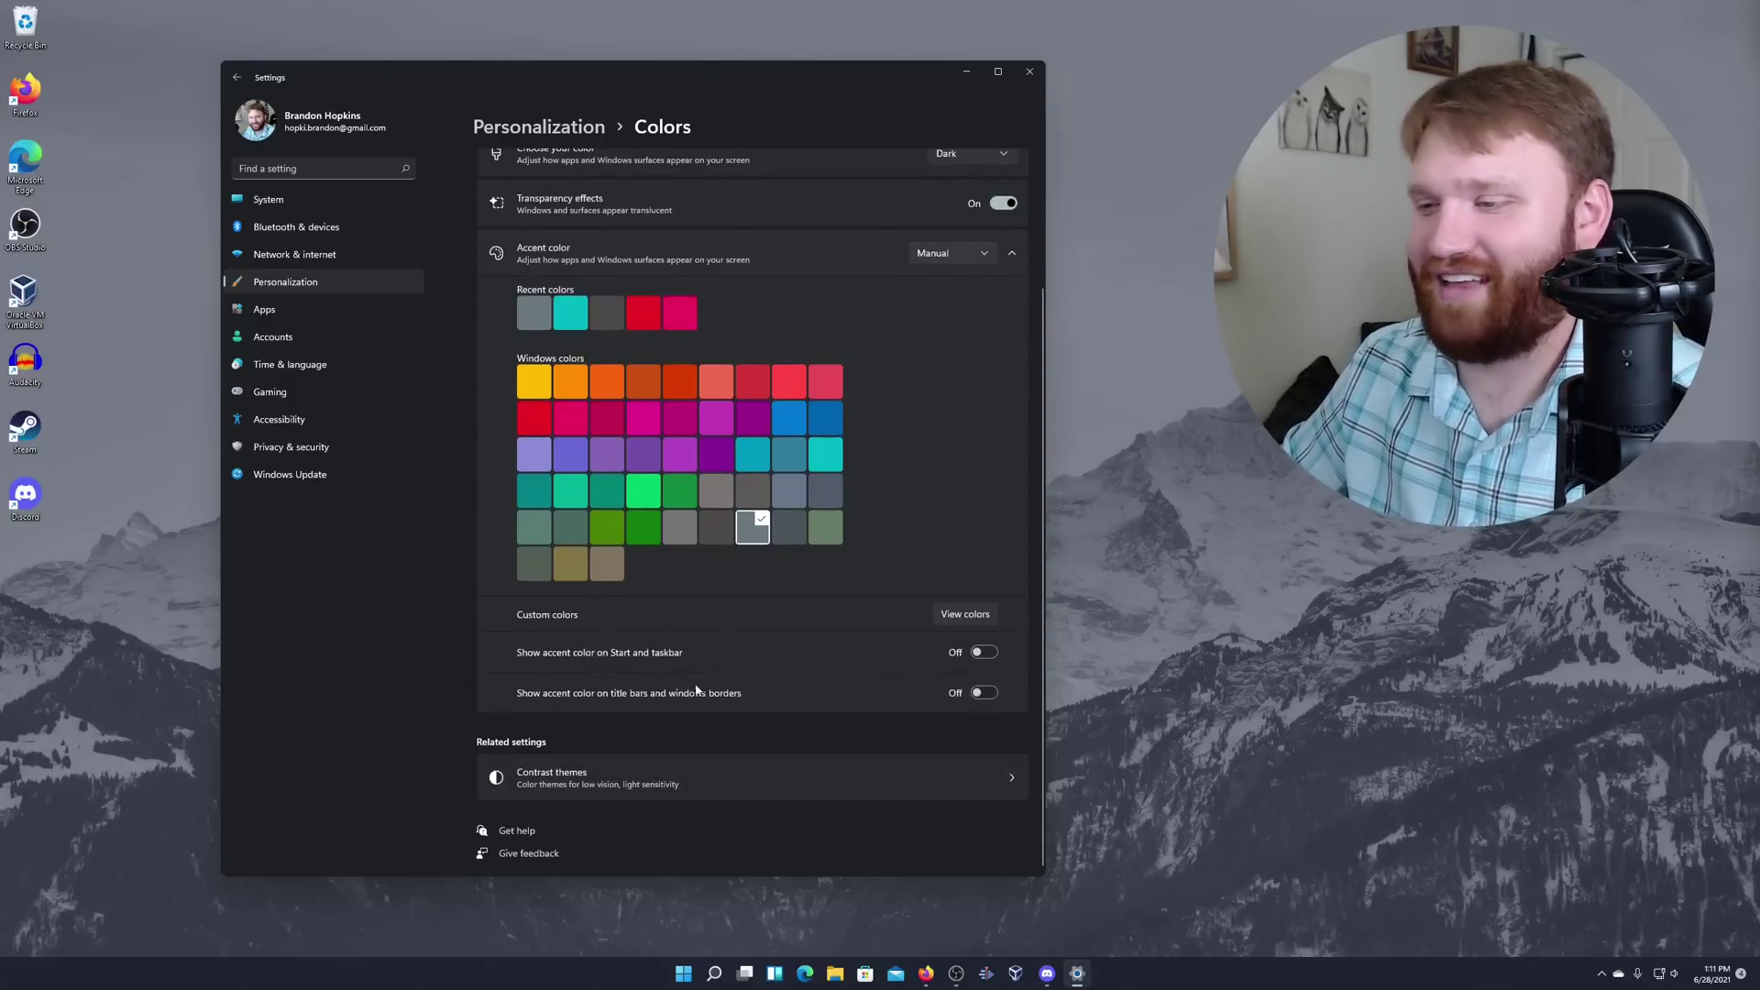
scroll(697, 689, "up", 3)
Go to the System settings page and briefly check the quick settings panel.
left_click(310, 207)
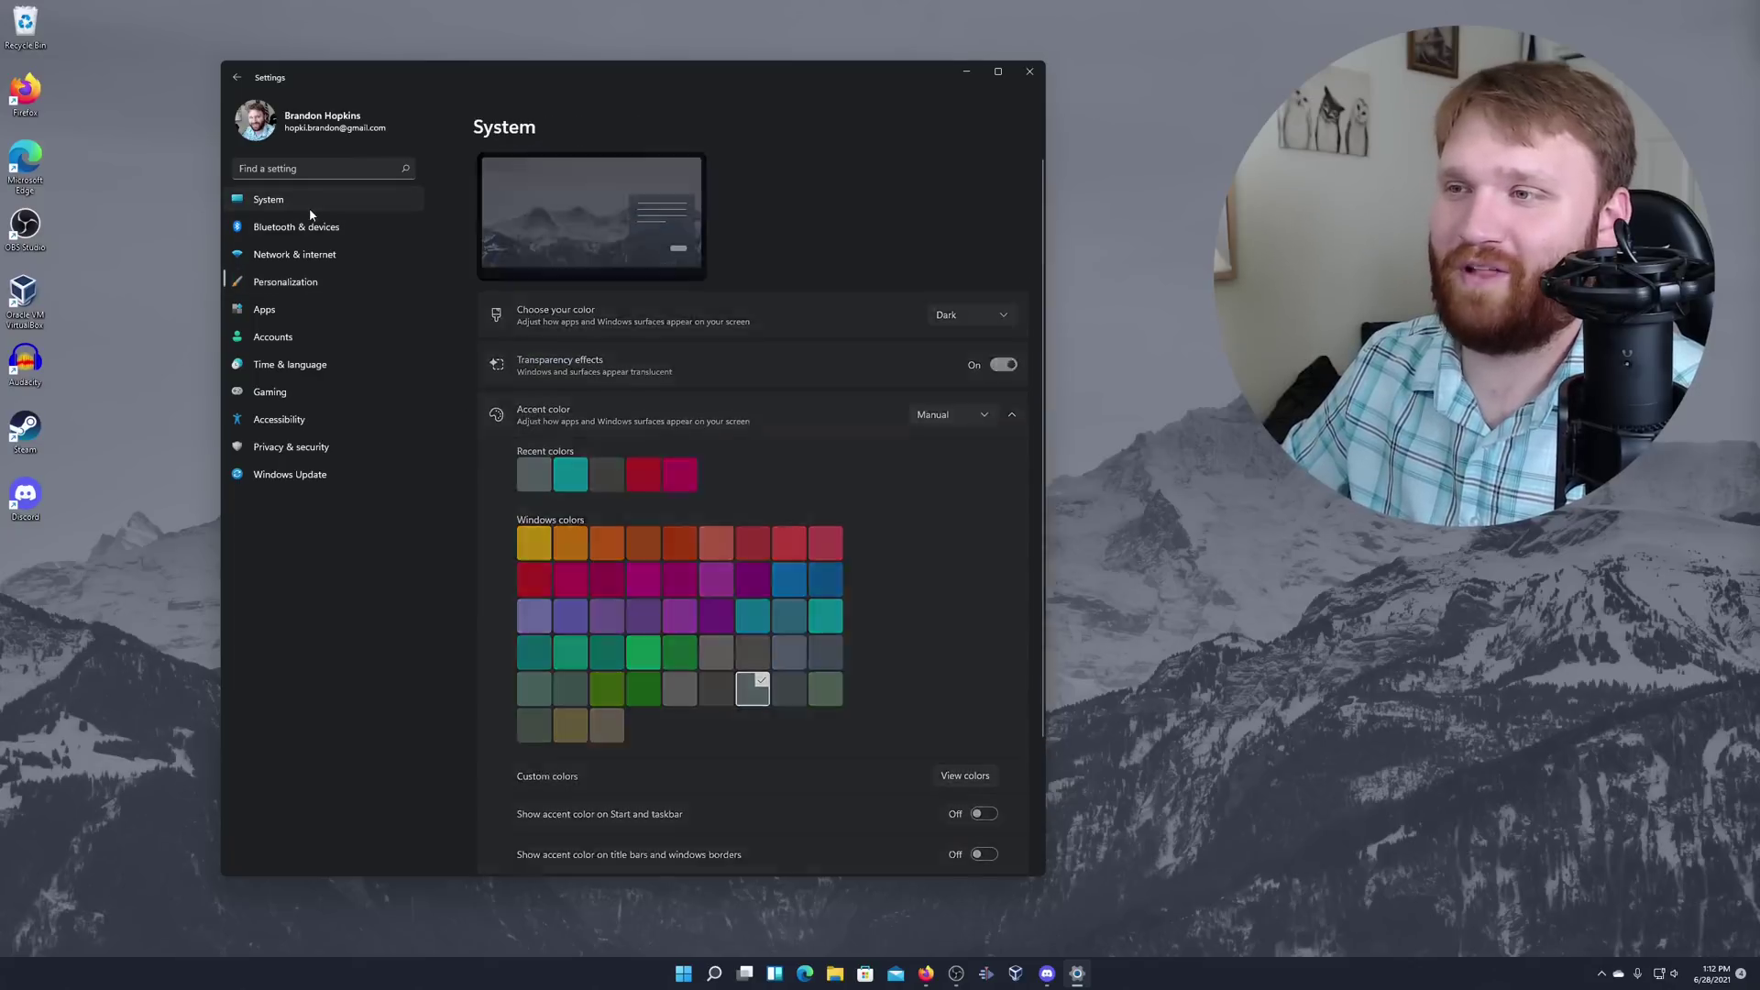
scroll(671, 334, "down", 2)
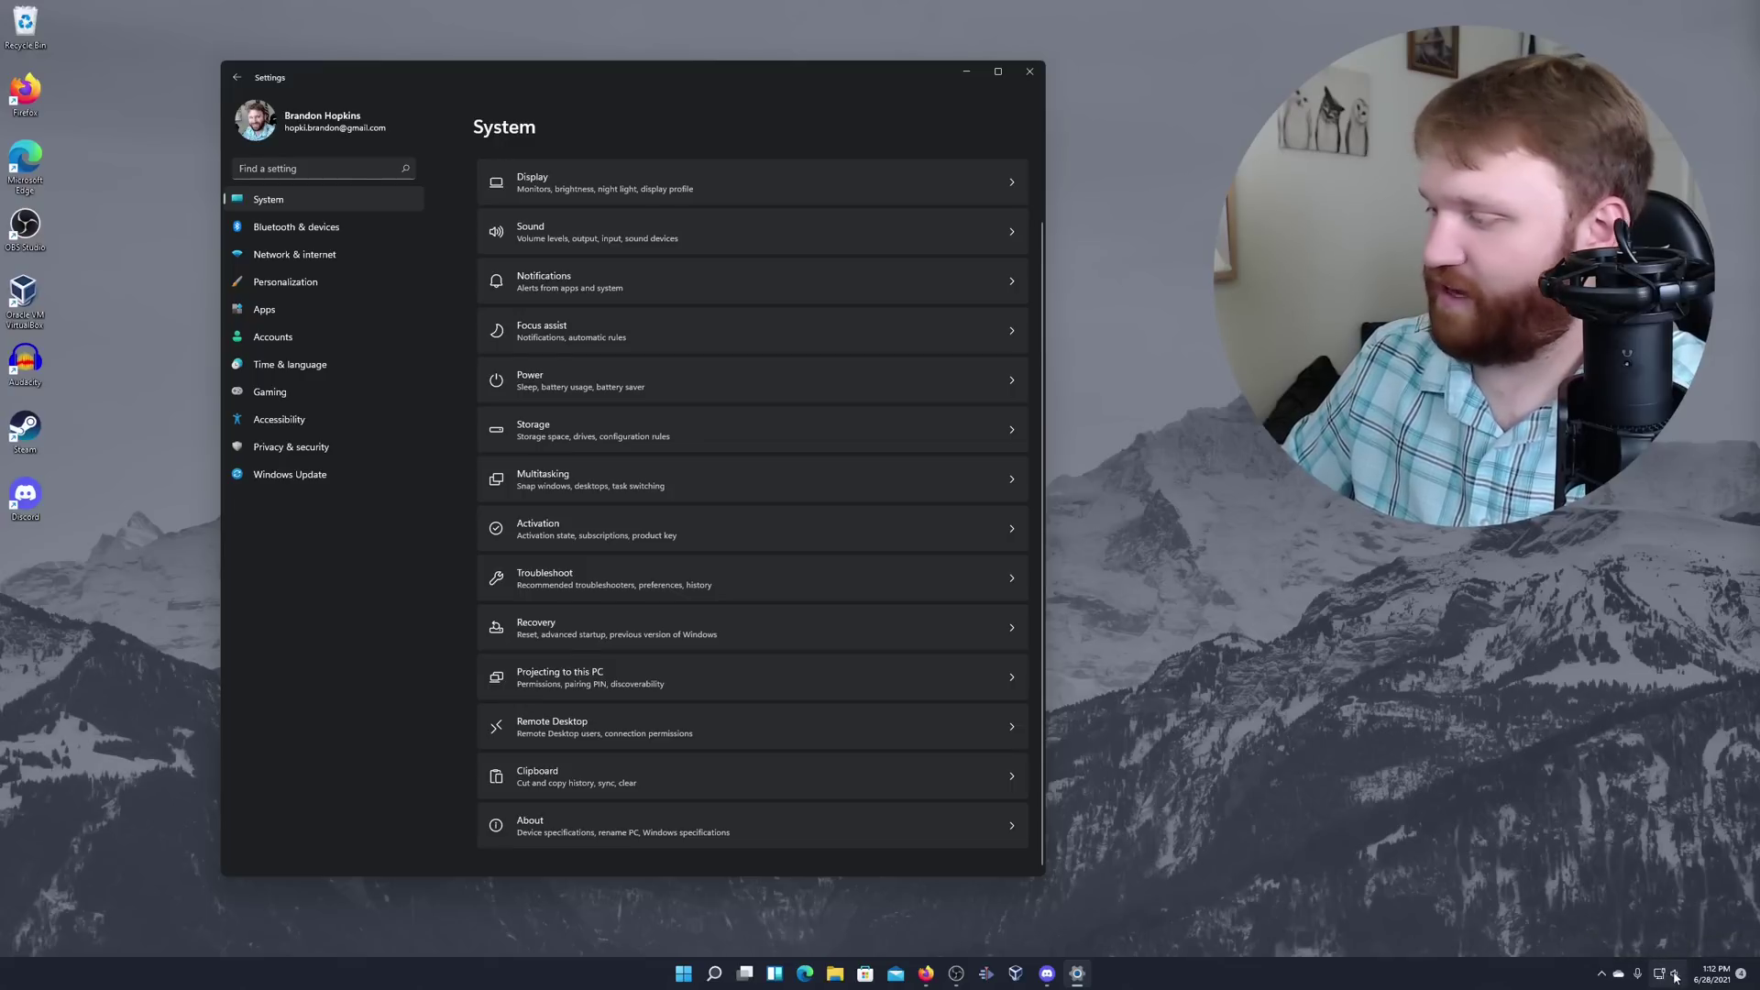
left_click(1670, 977)
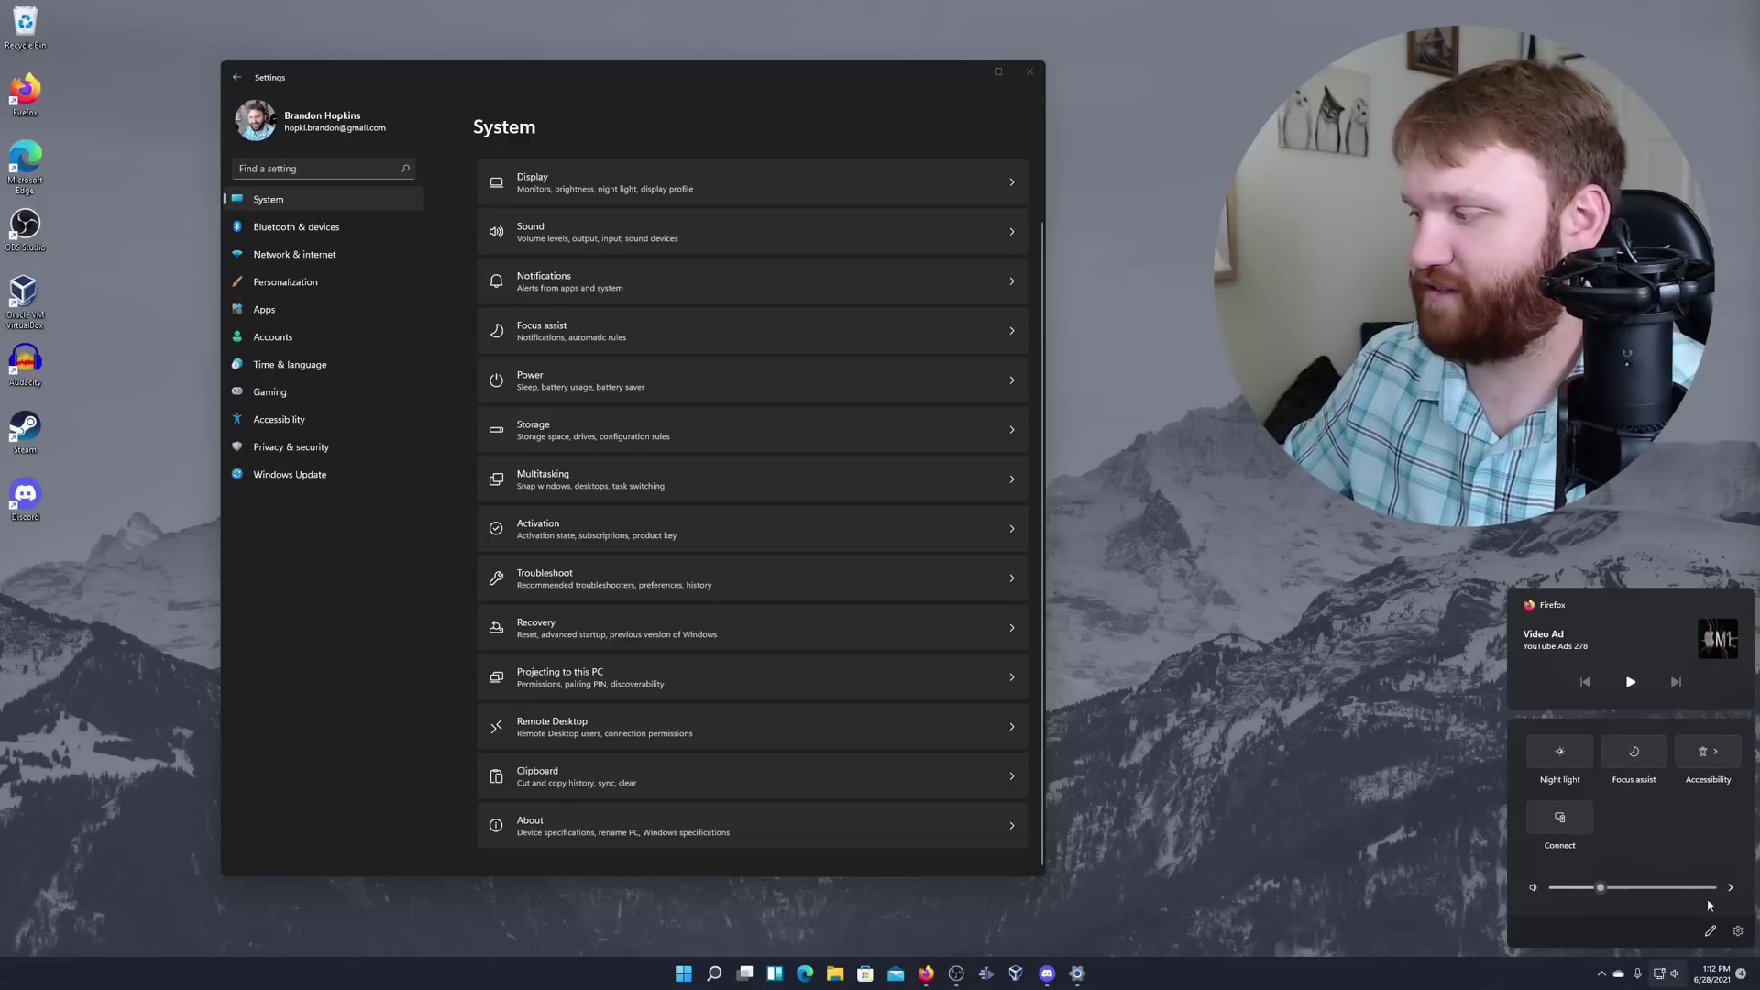
left_click(1735, 933)
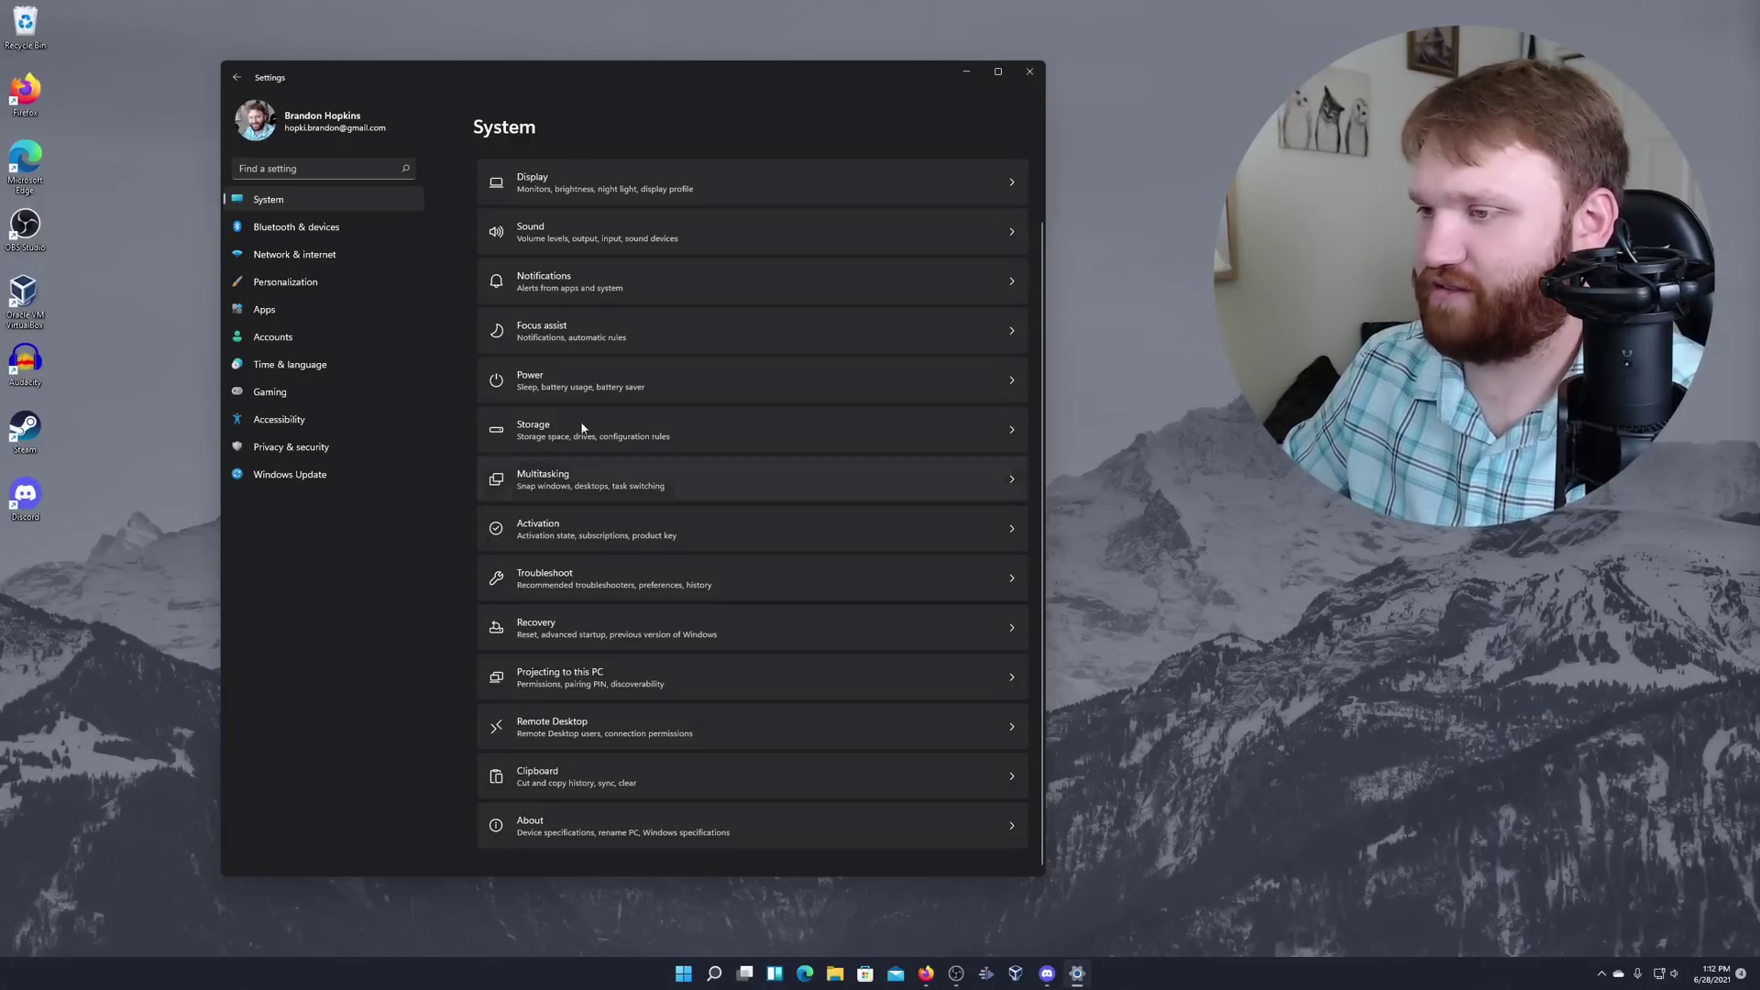
scroll(582, 428, "up", 2)
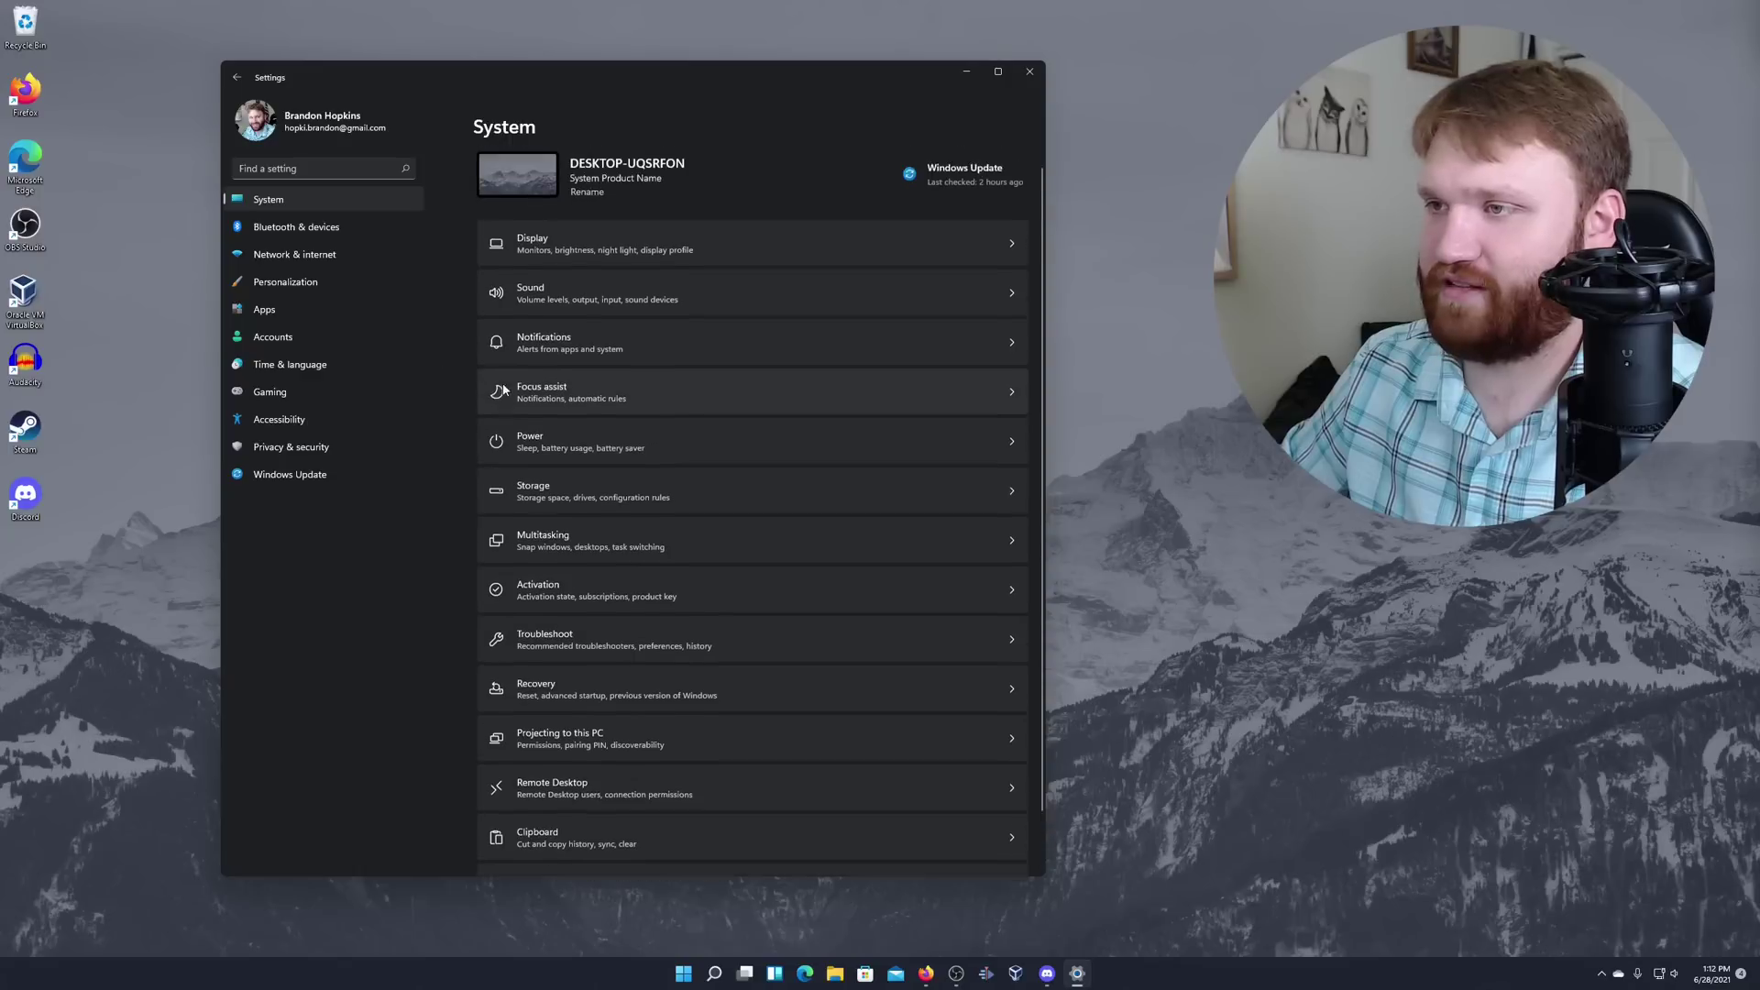
Visit Sound settings, peek at the taskbar menu, then go to Network & internet.
left_click(553, 298)
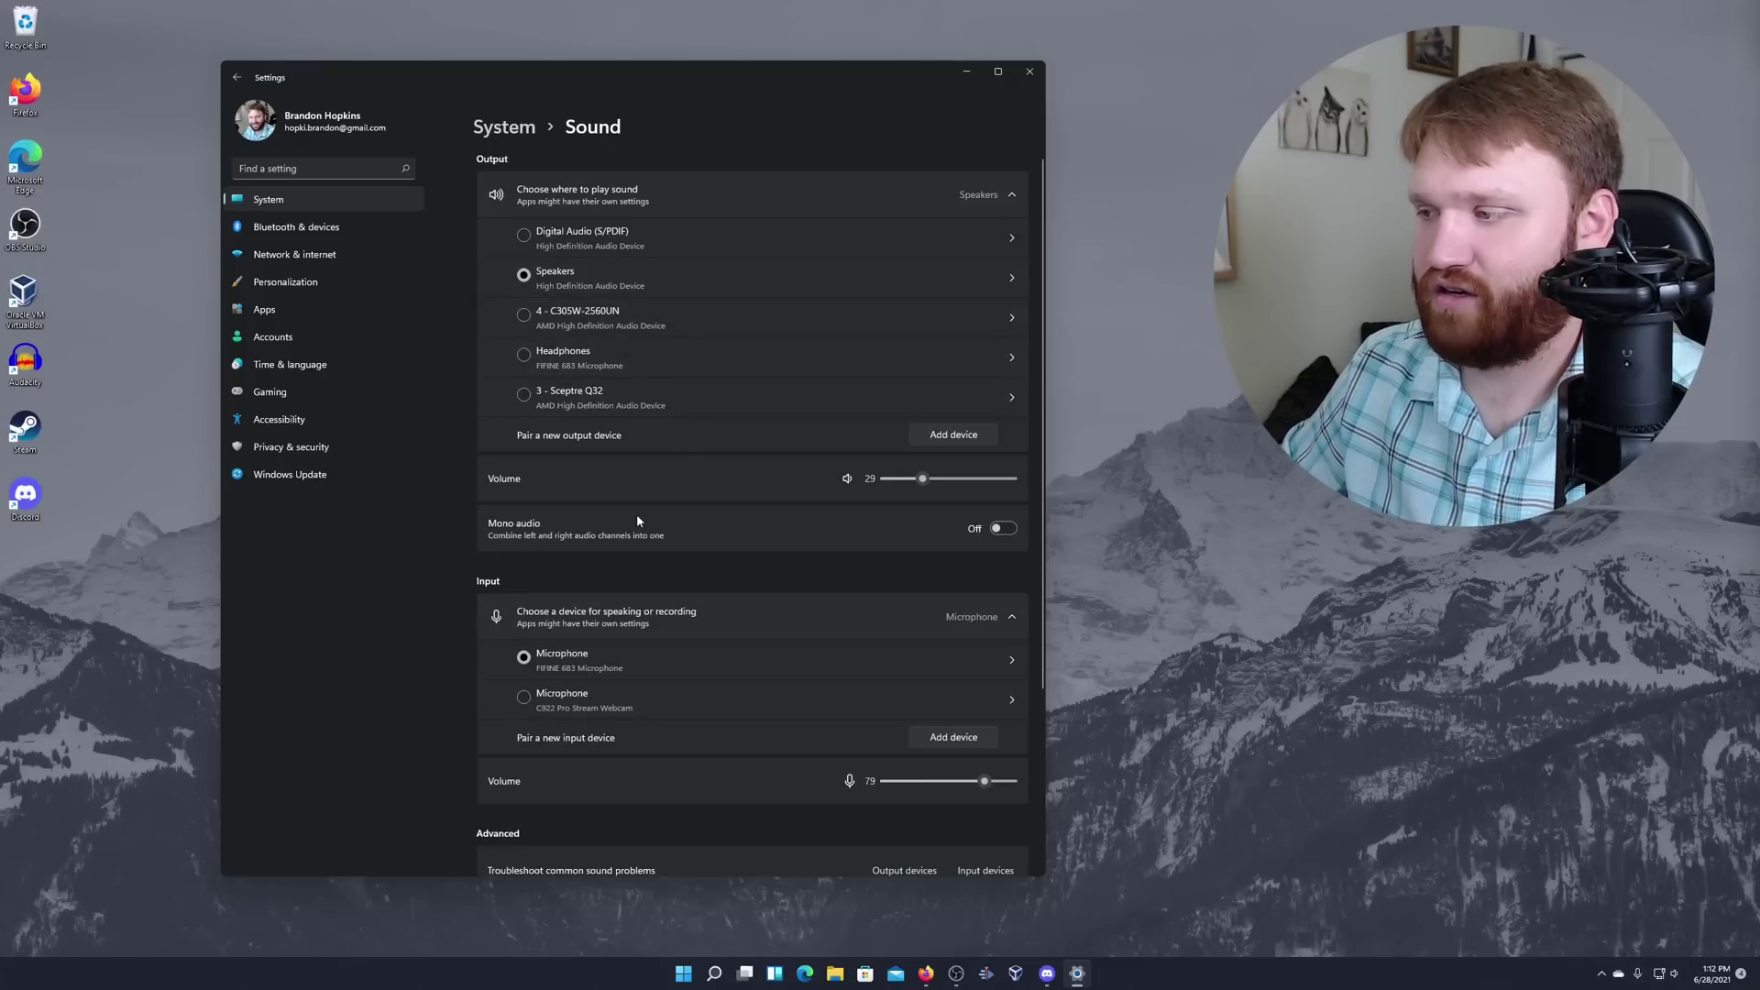
right_click(1141, 978)
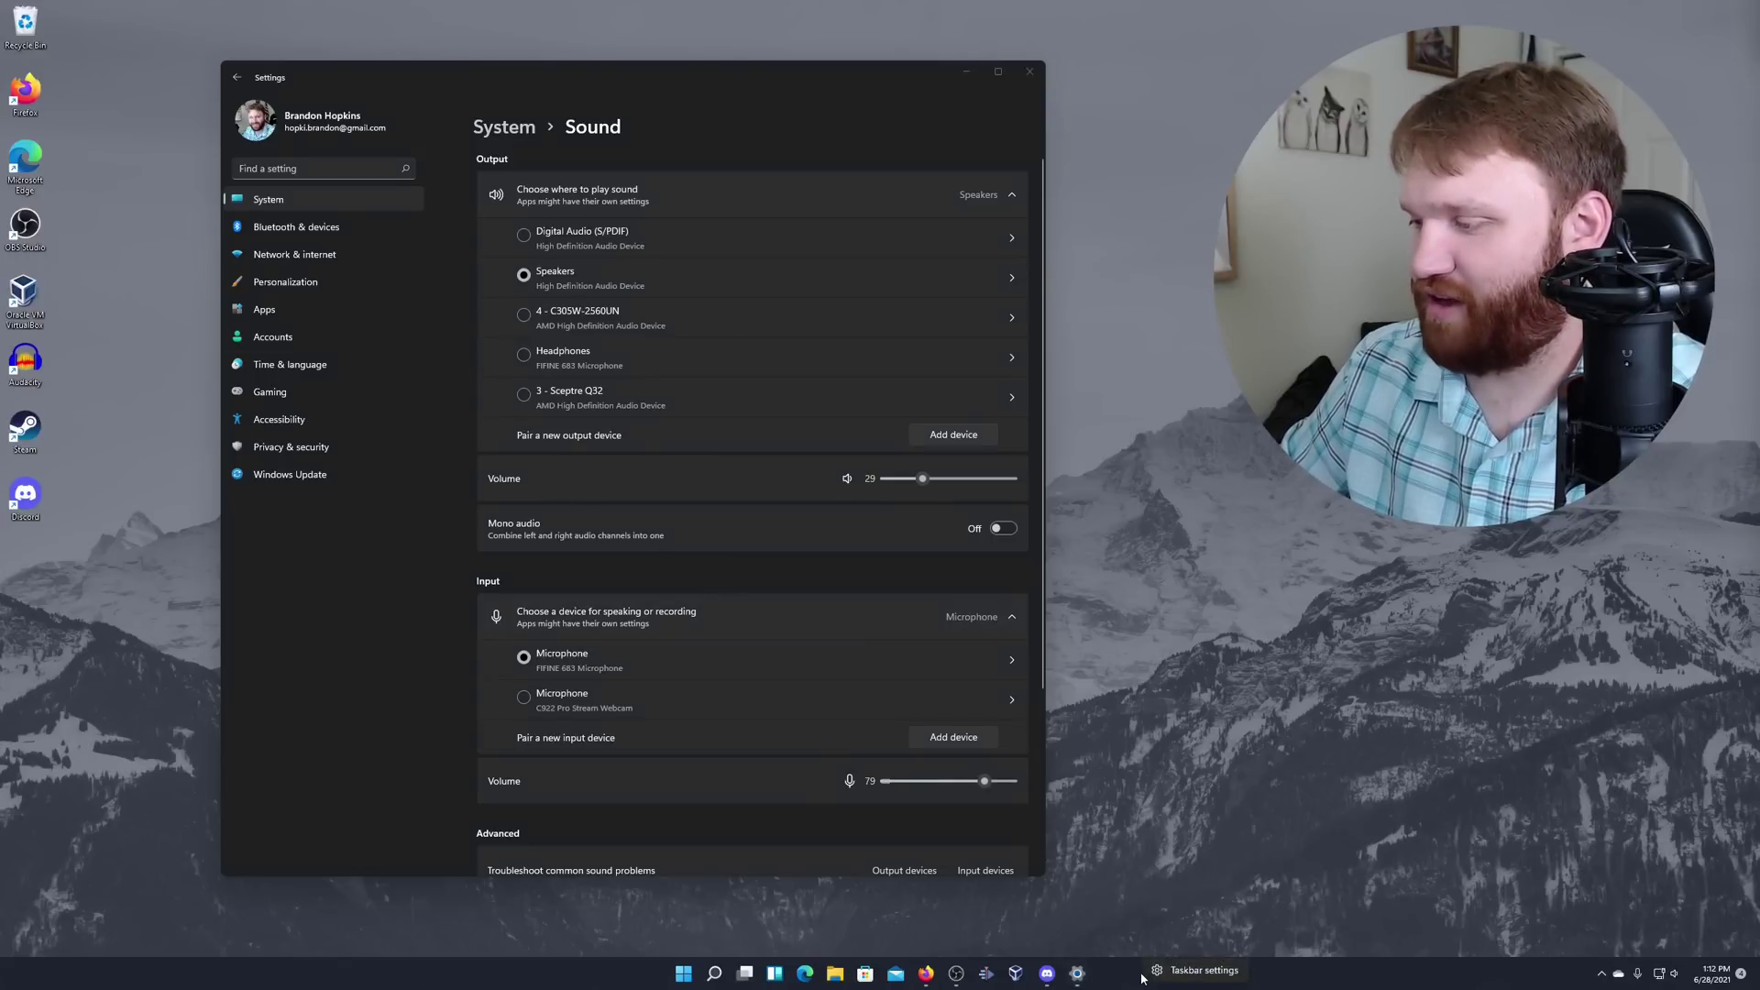
left_click(1203, 970)
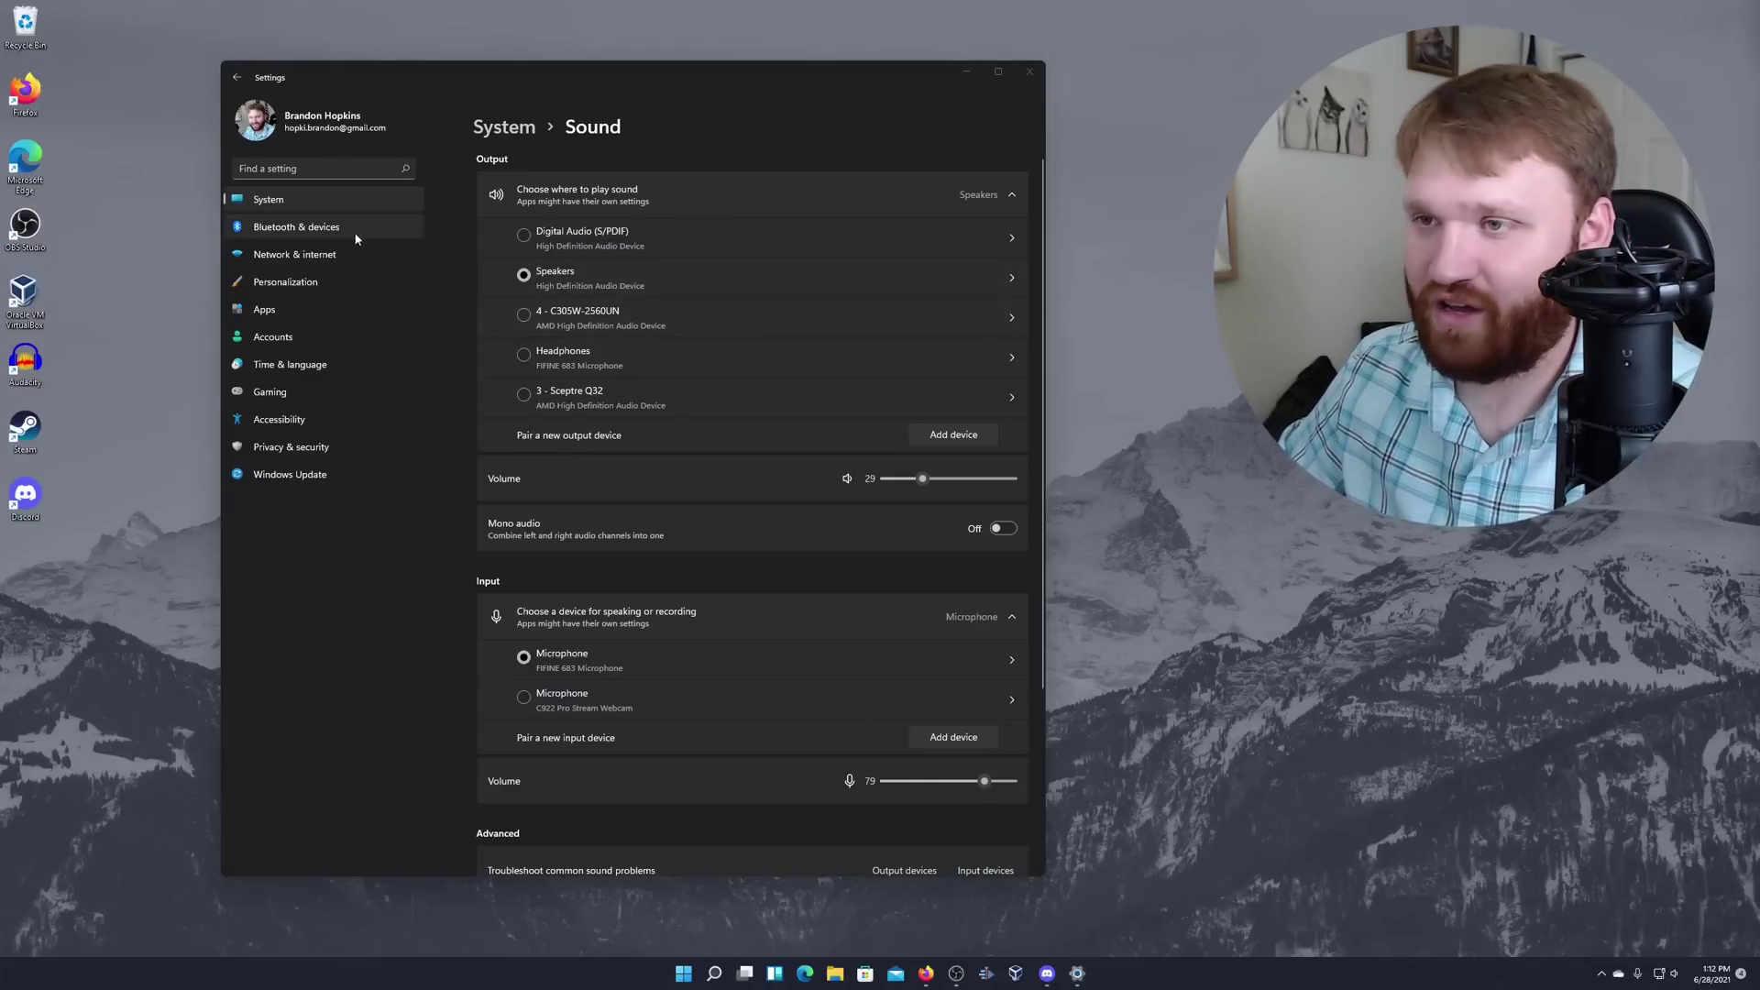
left_click(352, 255)
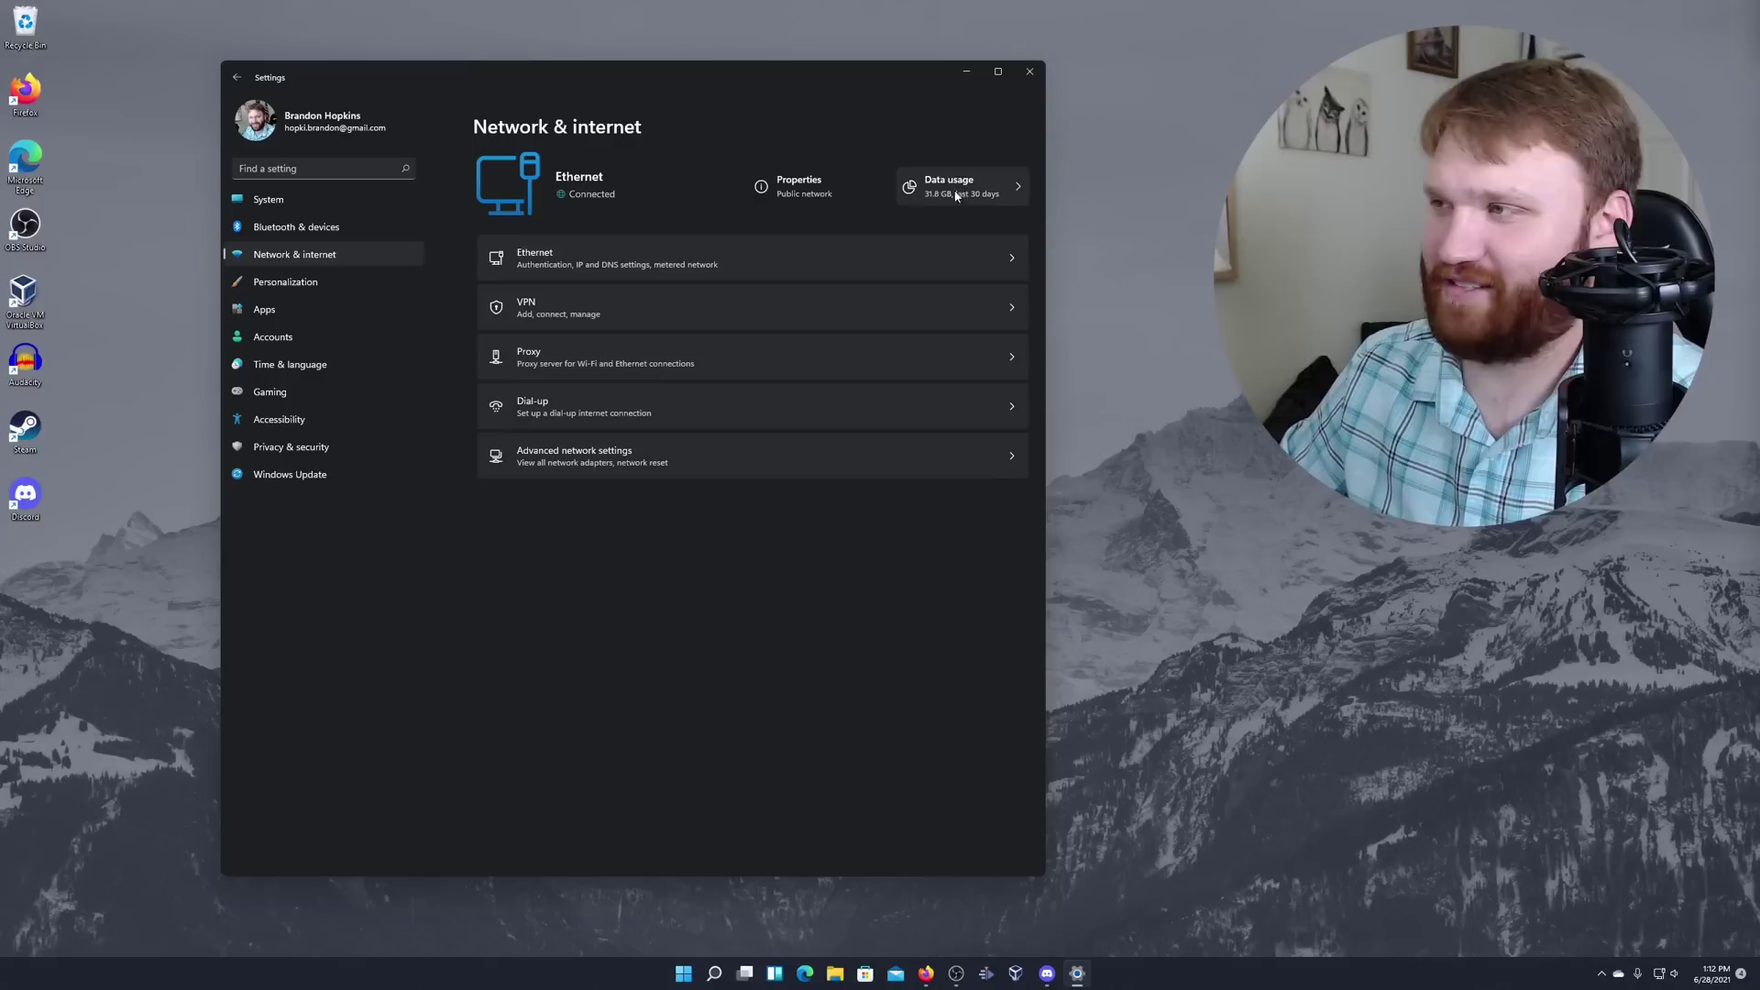
Browse Personalization and Apps & features, show Discord's modify/uninstall options, then go to Accounts.
left_click(292, 284)
left_click(305, 317)
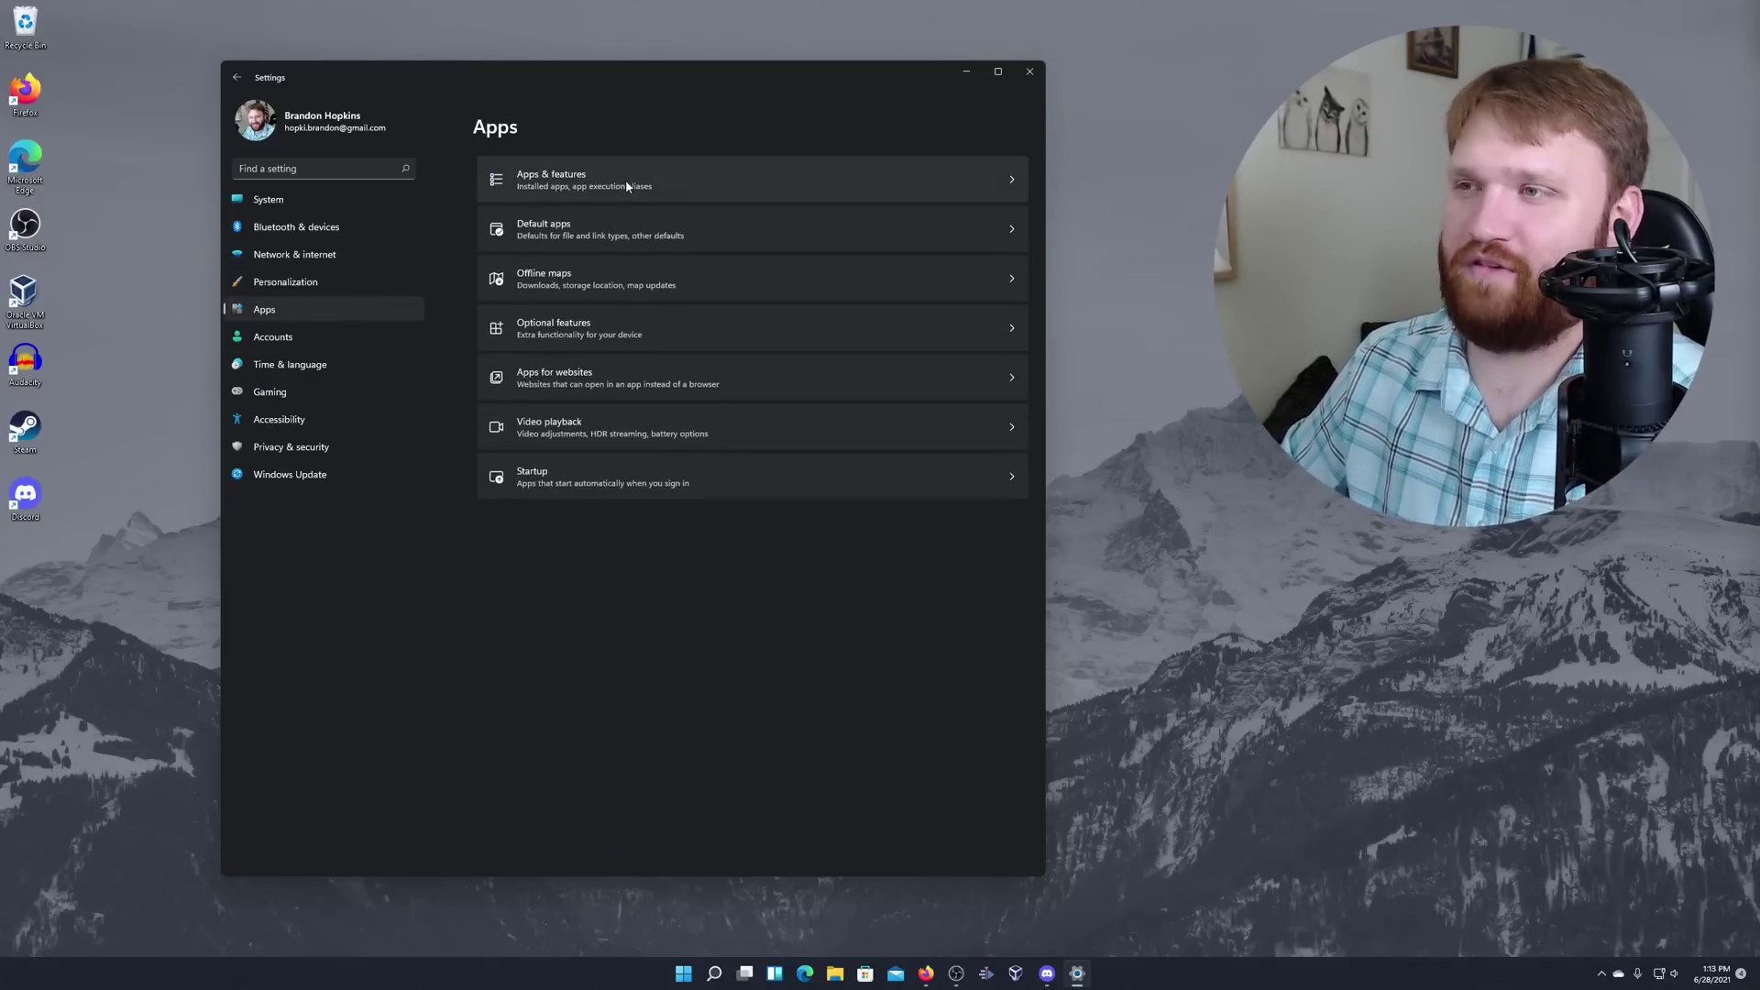
left_click(627, 184)
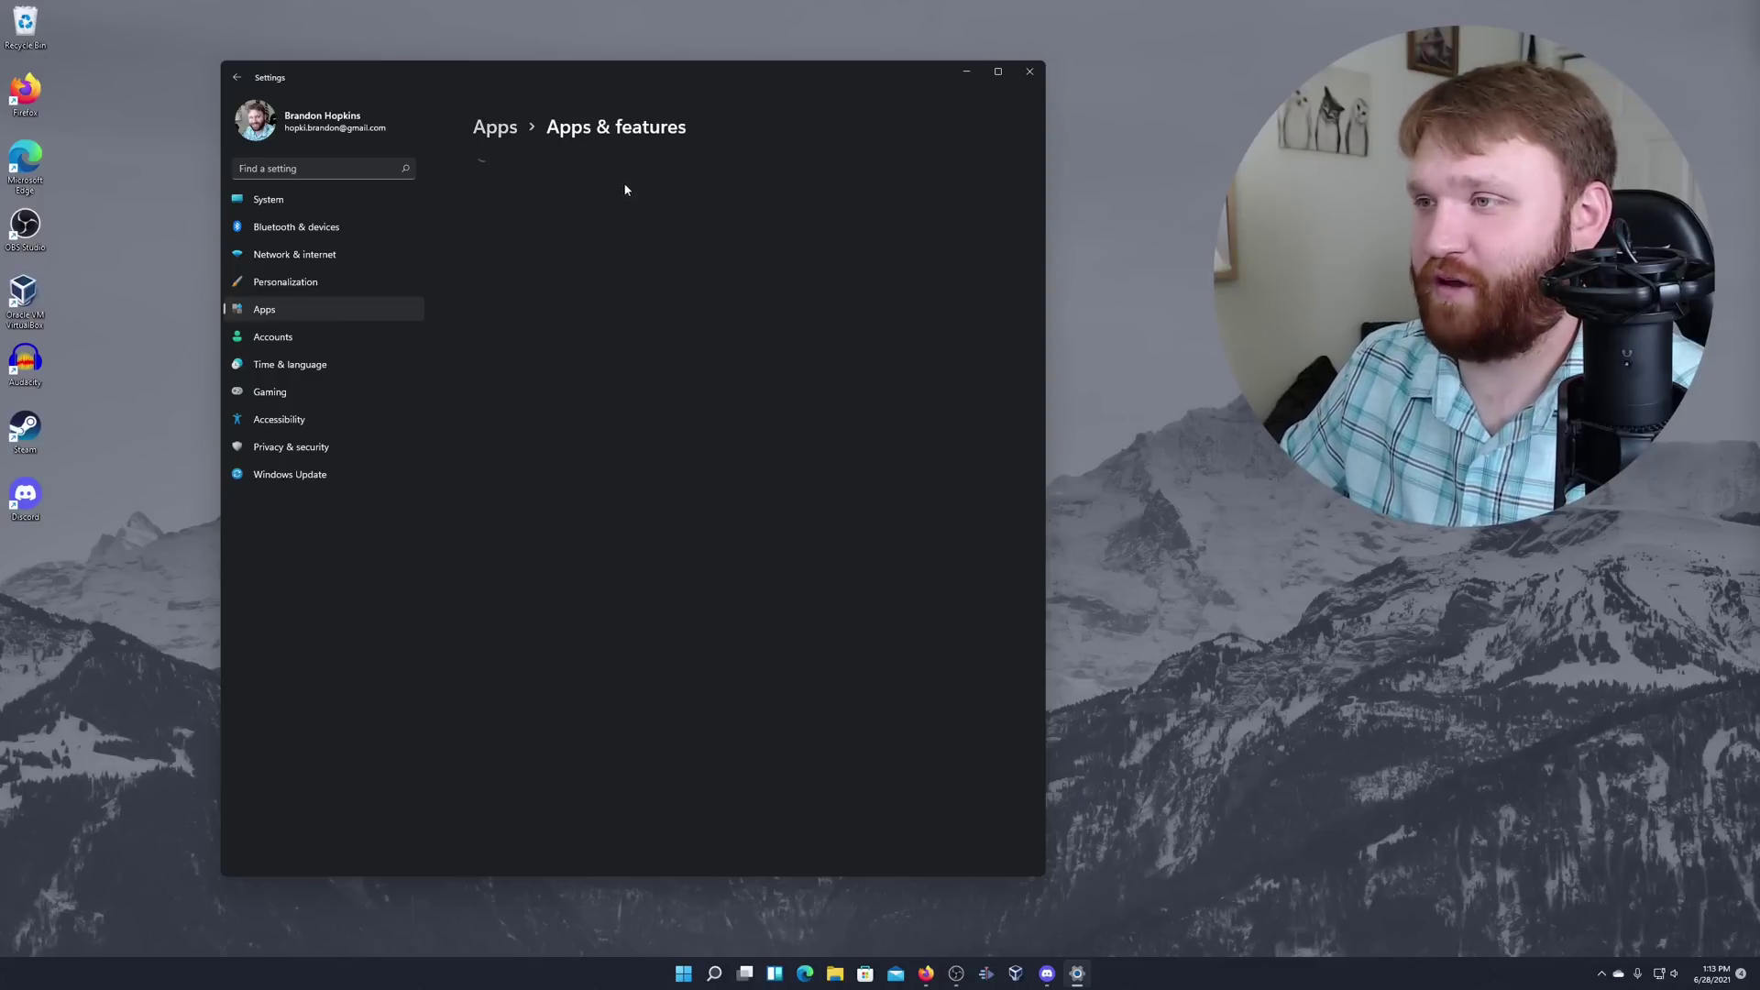
scroll(646, 381, "down", 5)
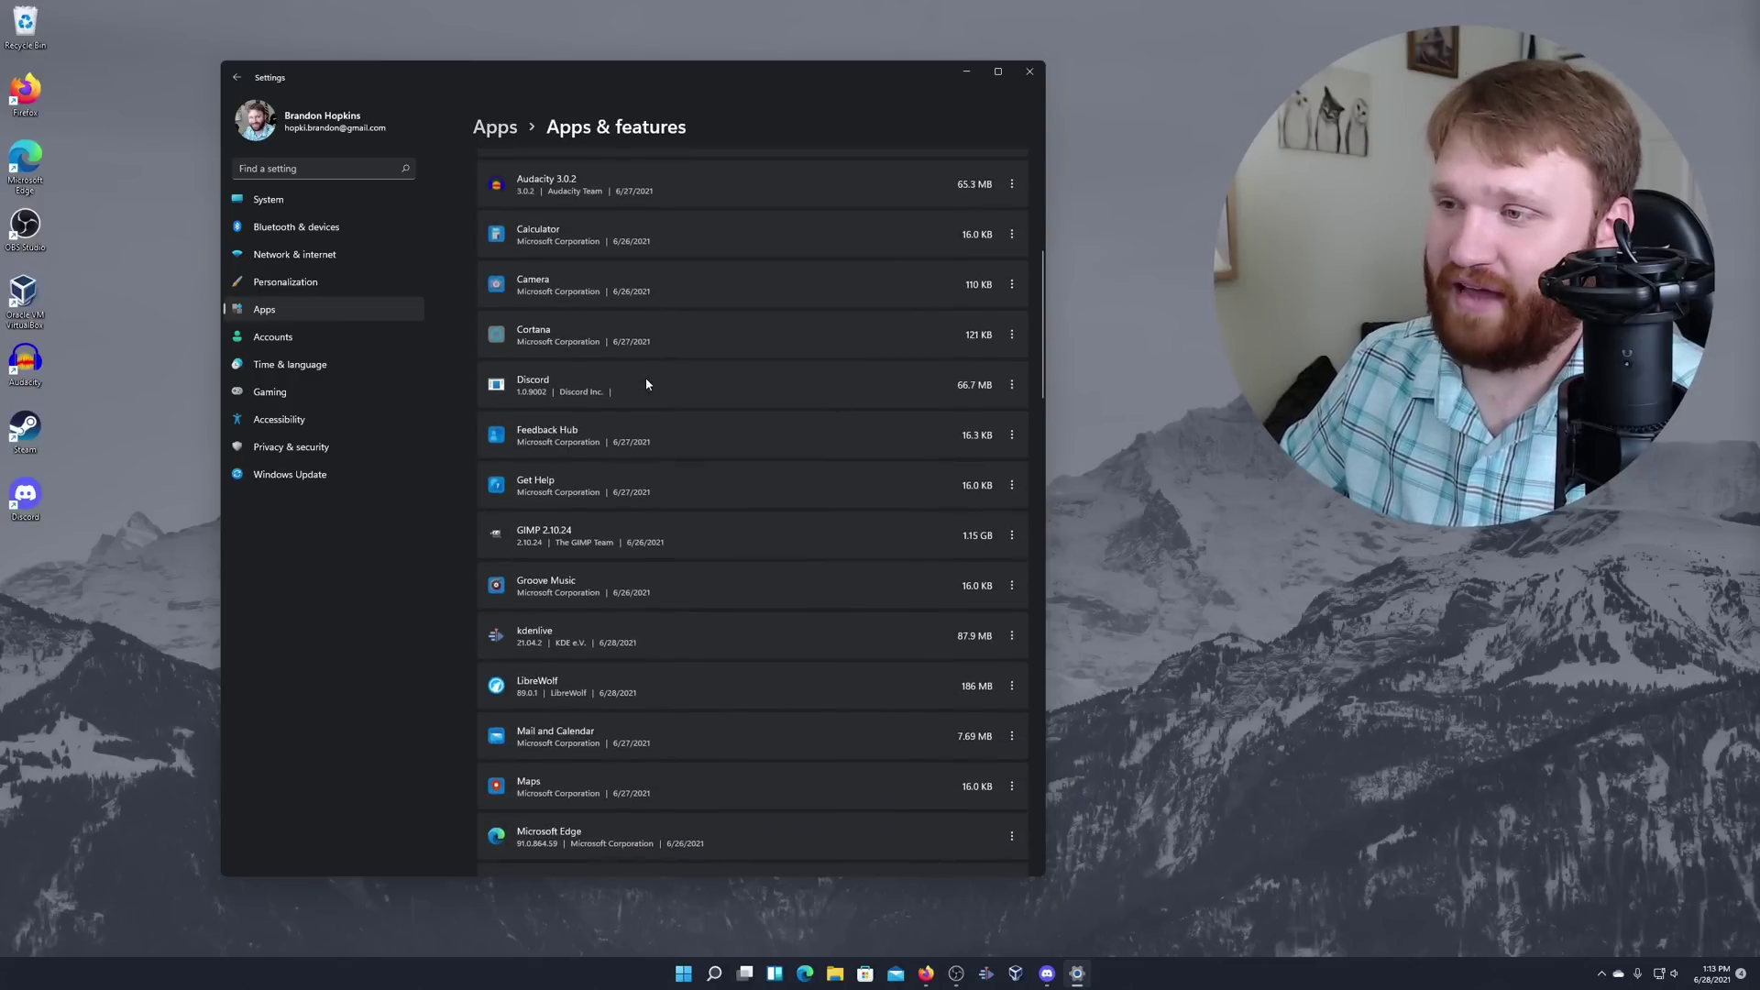
left_click(1012, 385)
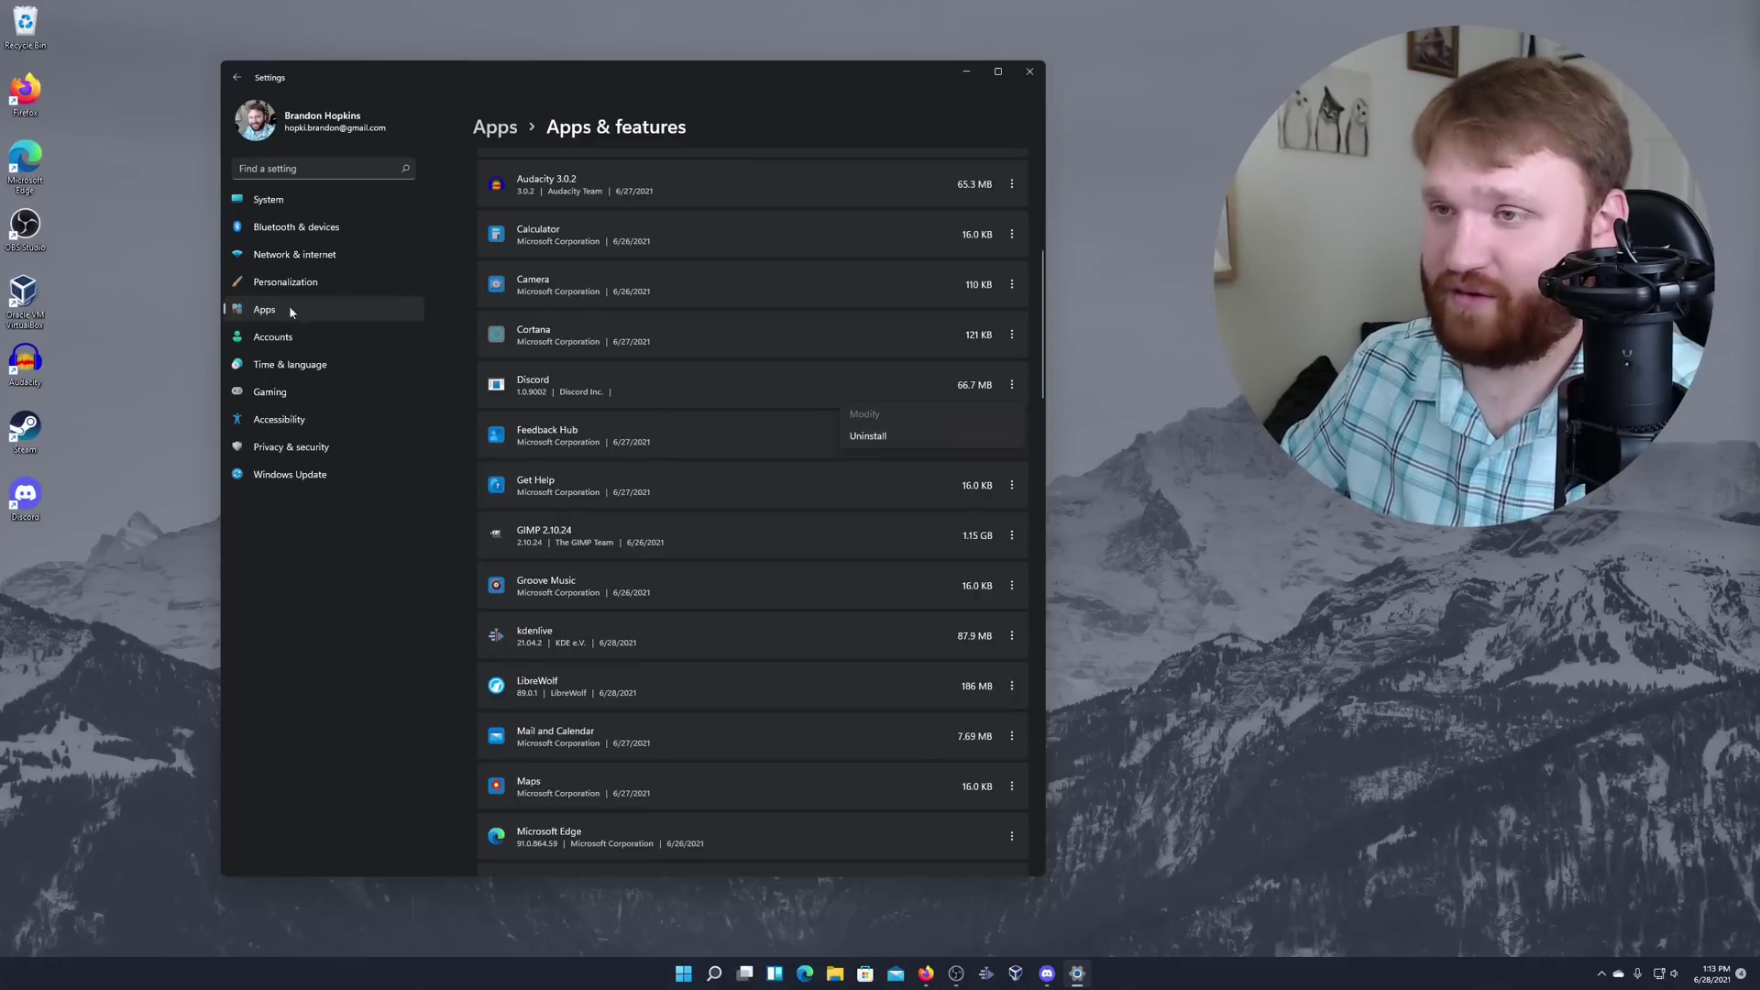
left_click(266, 334)
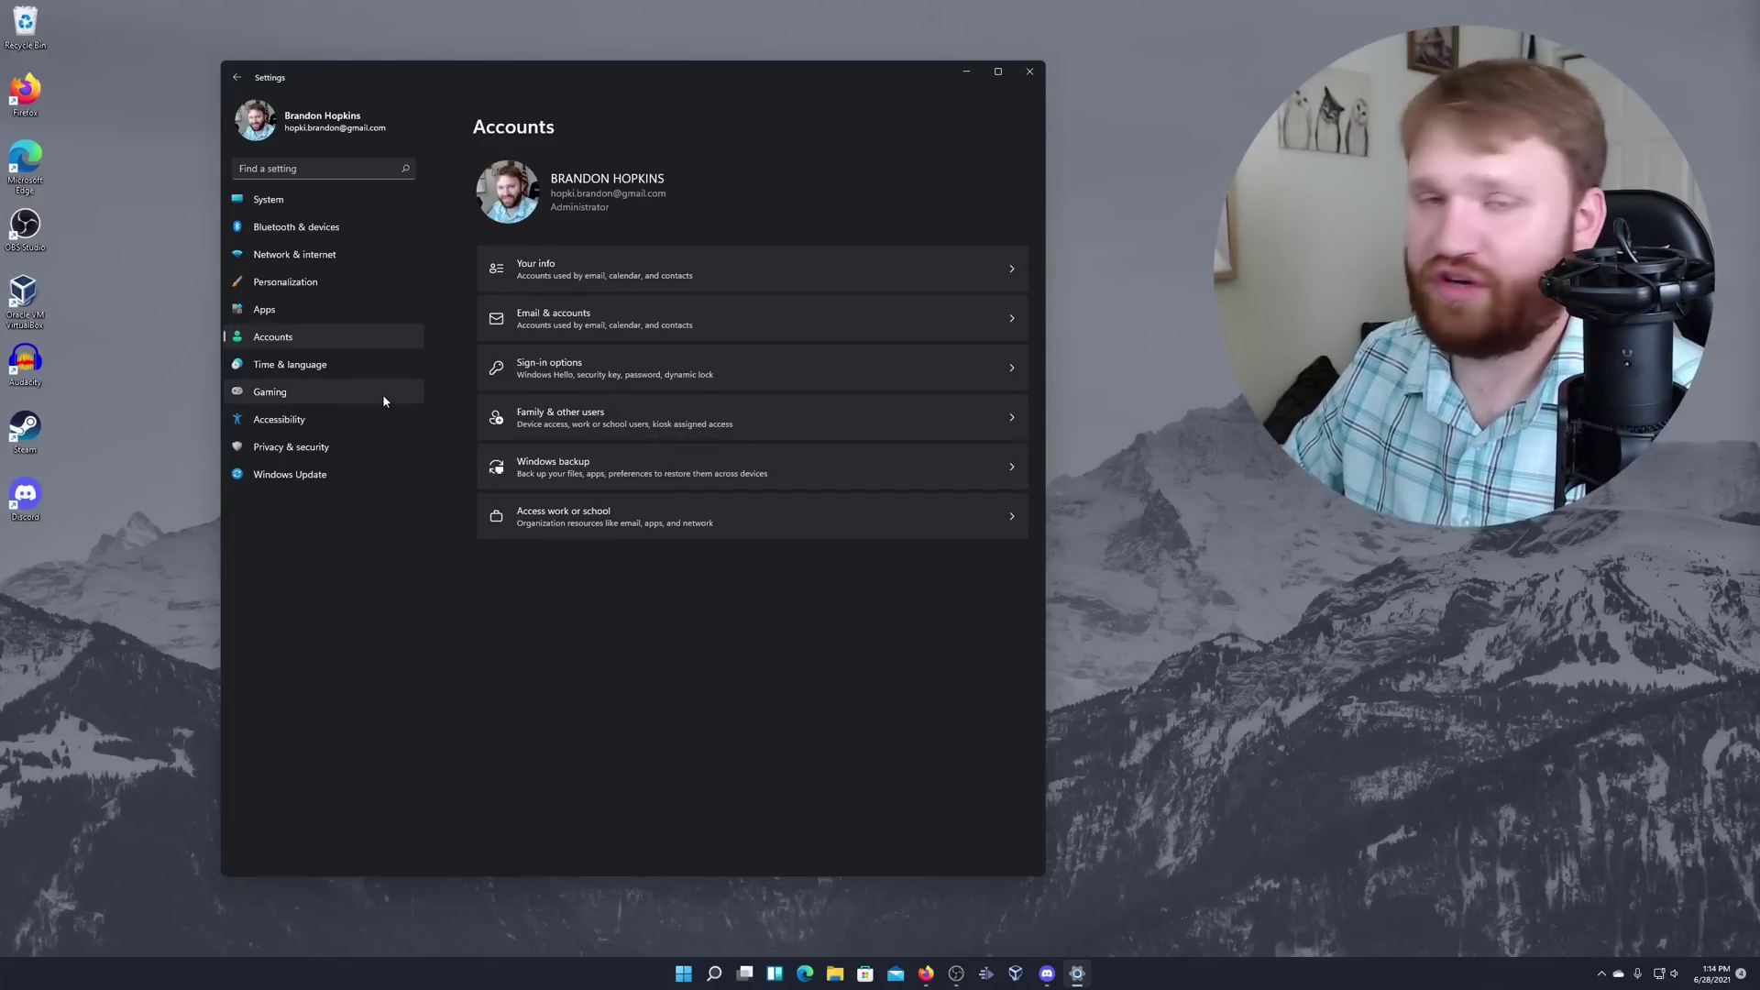
Step through Time & language, Gaming, Accessibility and Privacy & security settings.
left_click(320, 368)
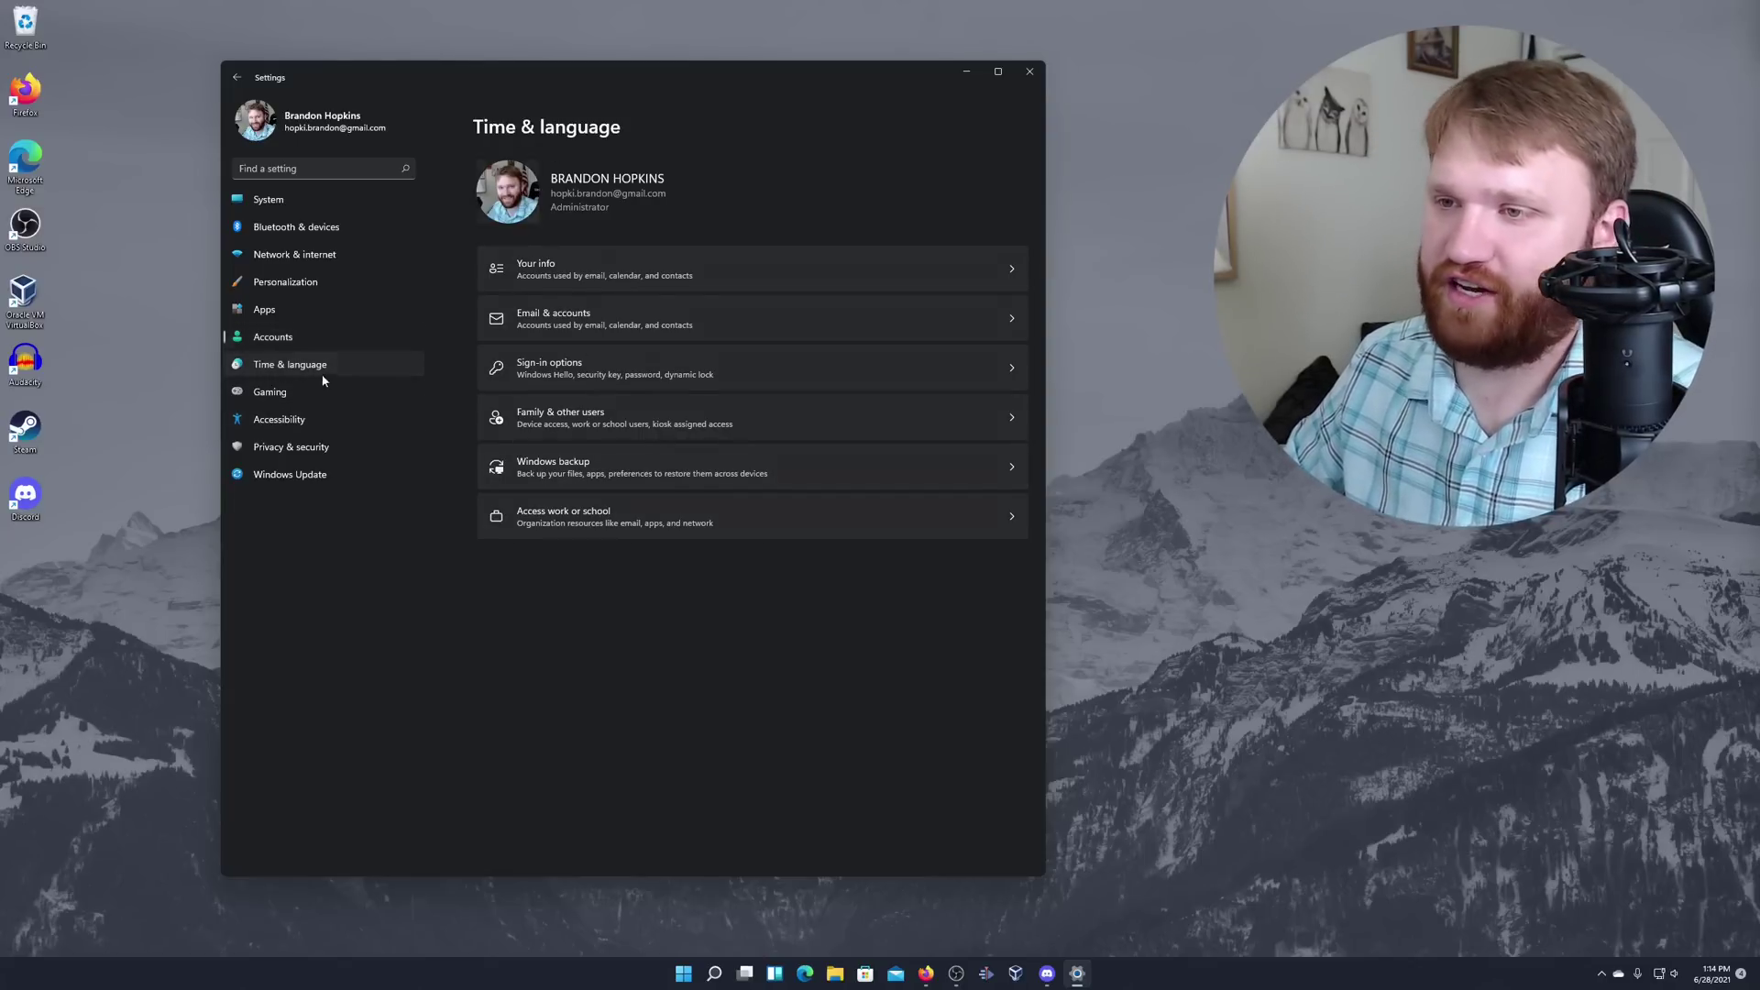
left_click(289, 391)
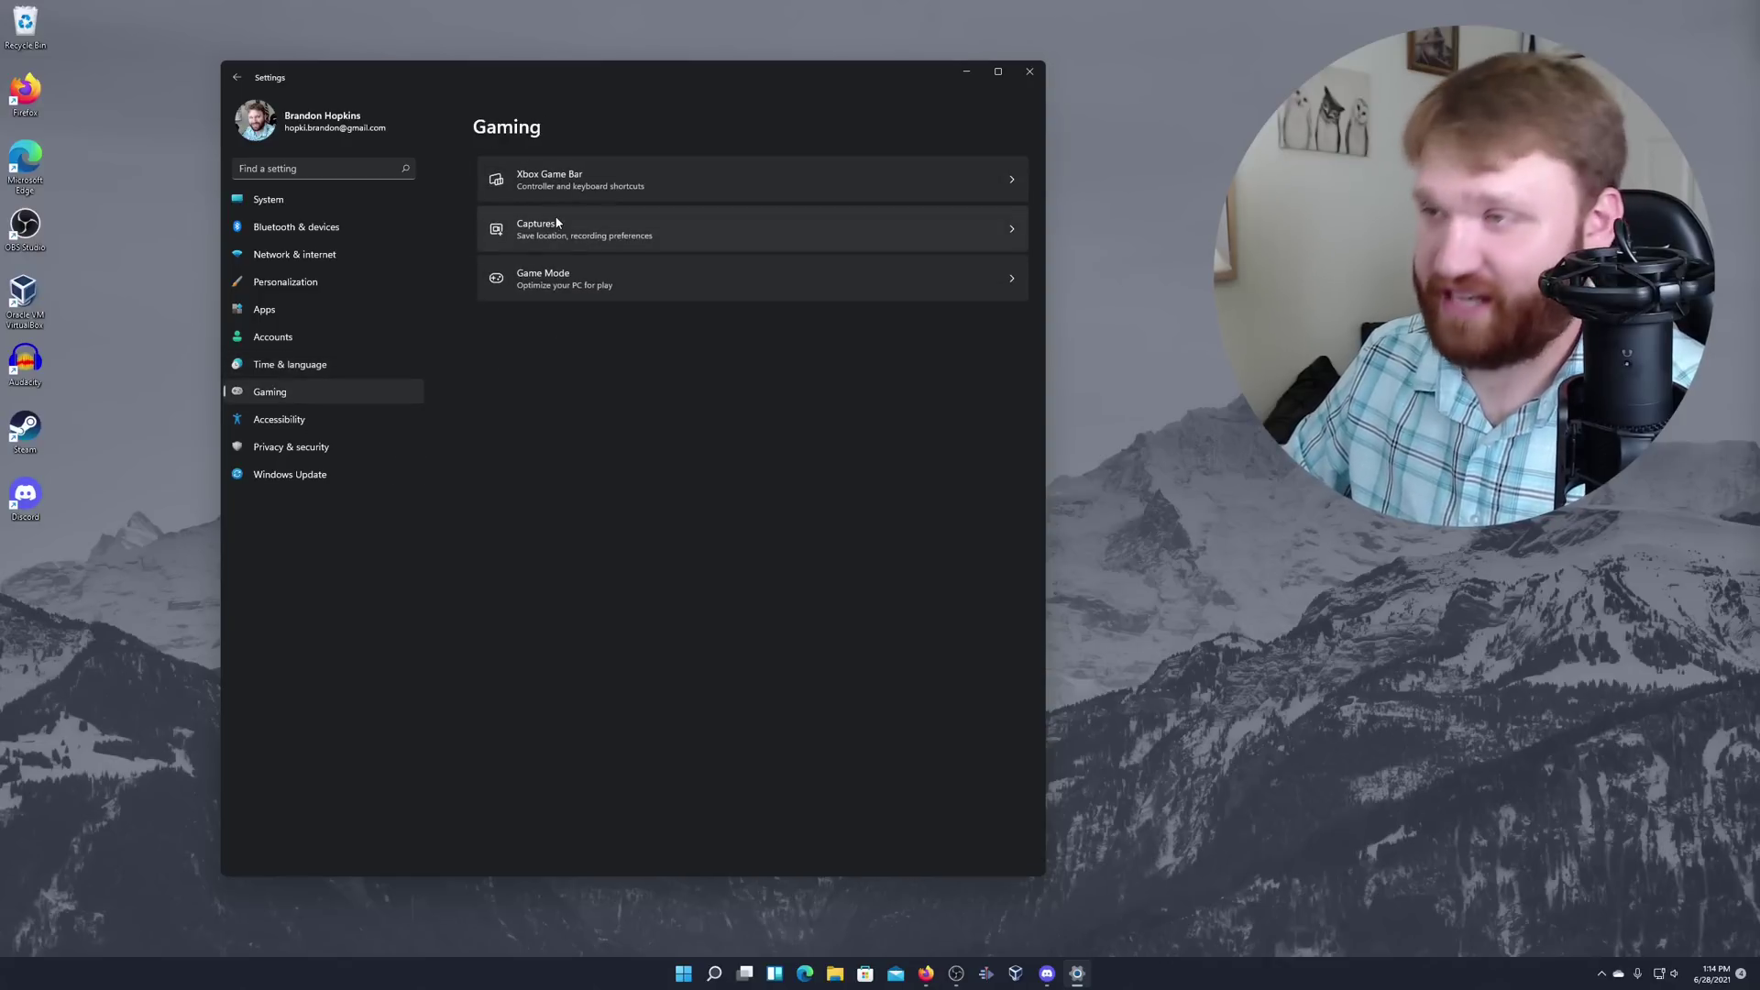
left_click(273, 421)
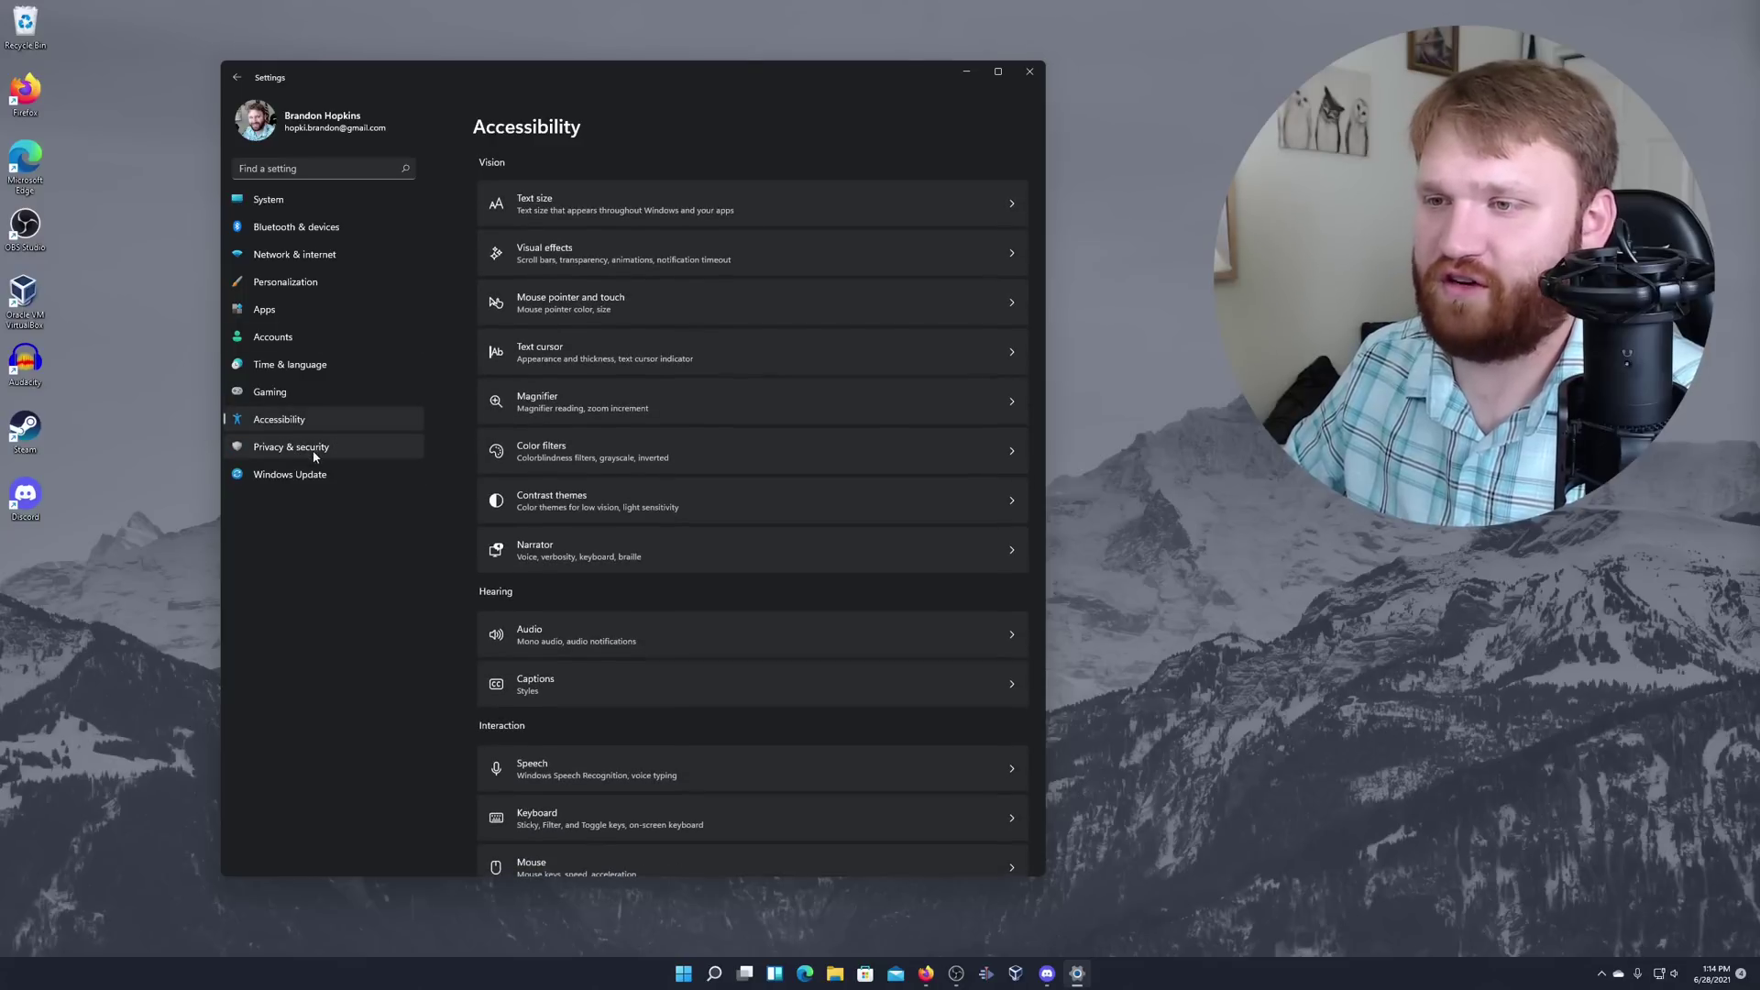
left_click(303, 449)
scroll(587, 367, "down", 10)
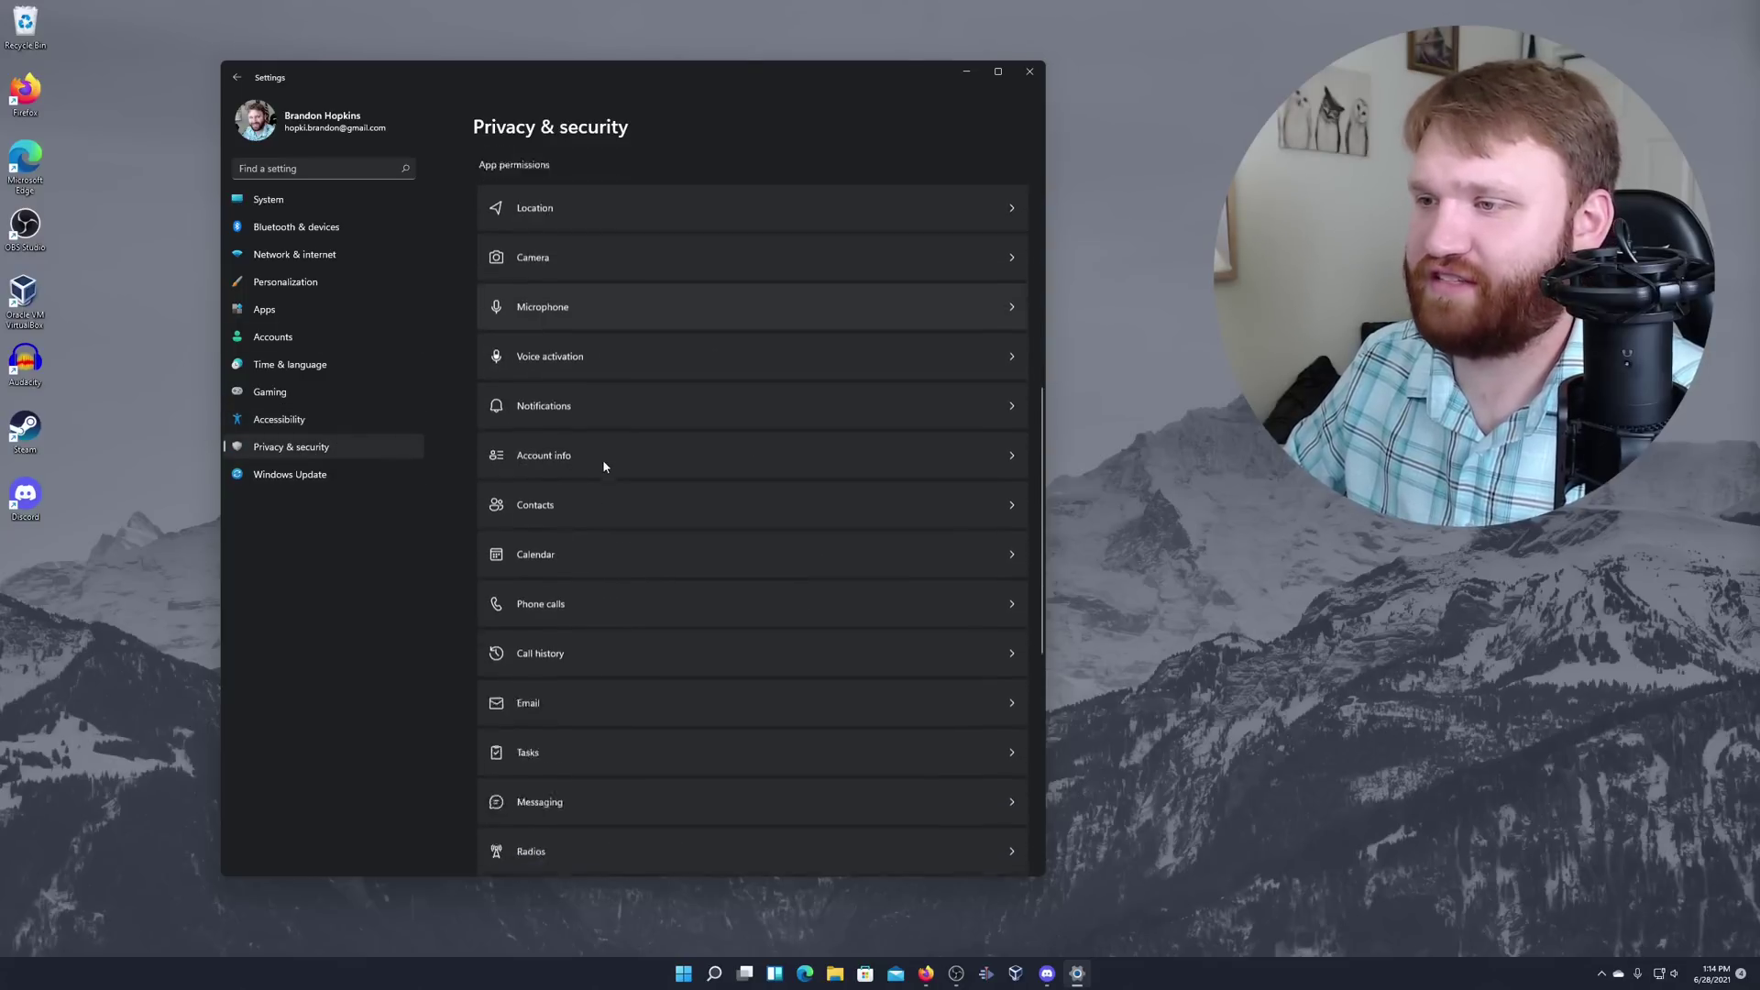
scroll(604, 466, "up", 10)
Switch Developer Mode on under For developers, confirm with Yes, and scroll the page.
left_click(584, 357)
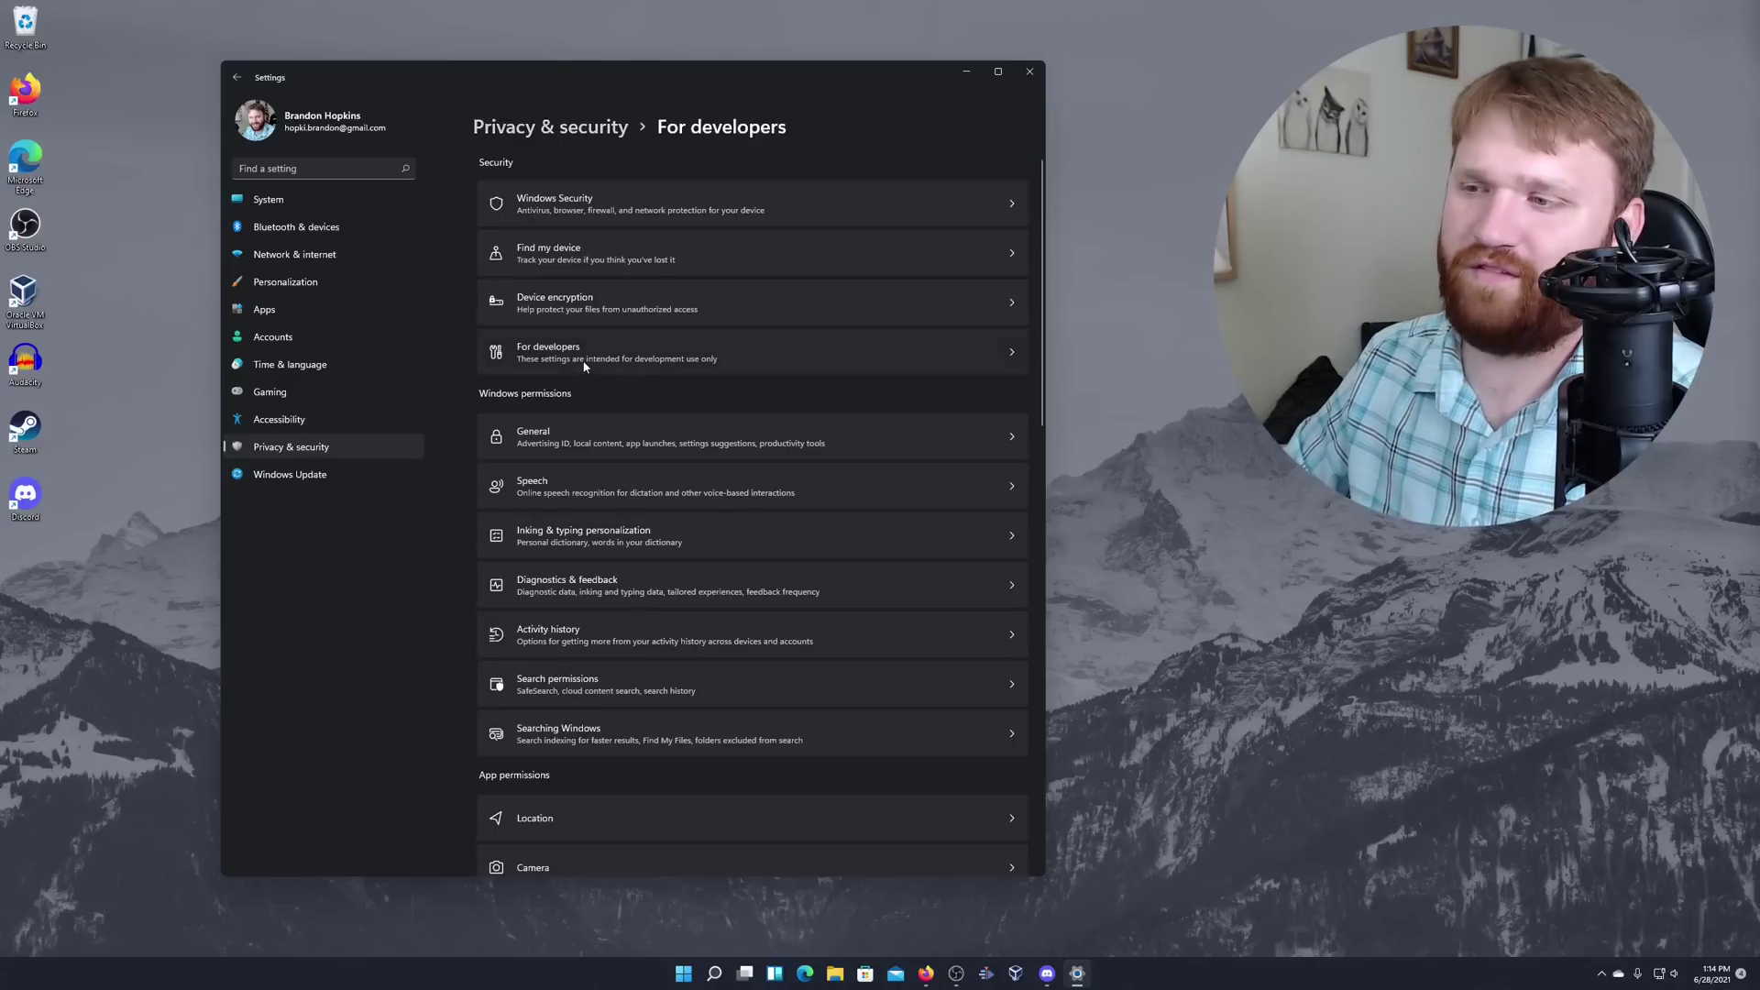
scroll(768, 409, "down", 8)
scroll(769, 409, "up", 10)
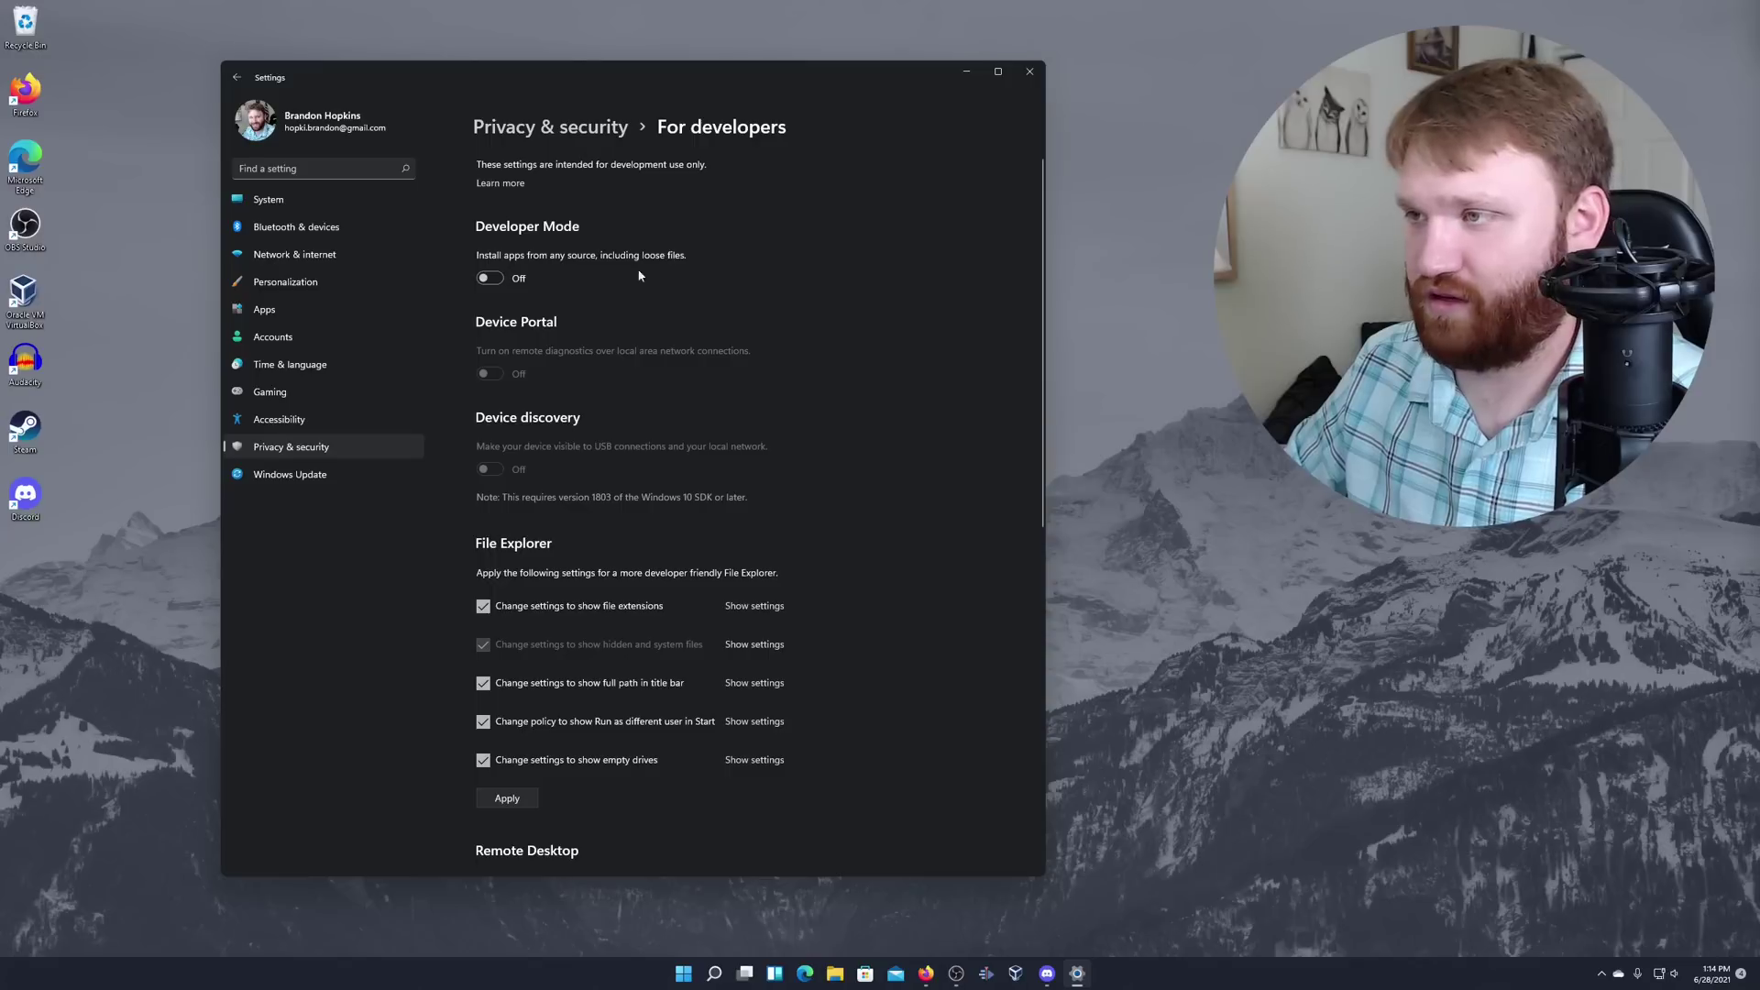
left_click(489, 278)
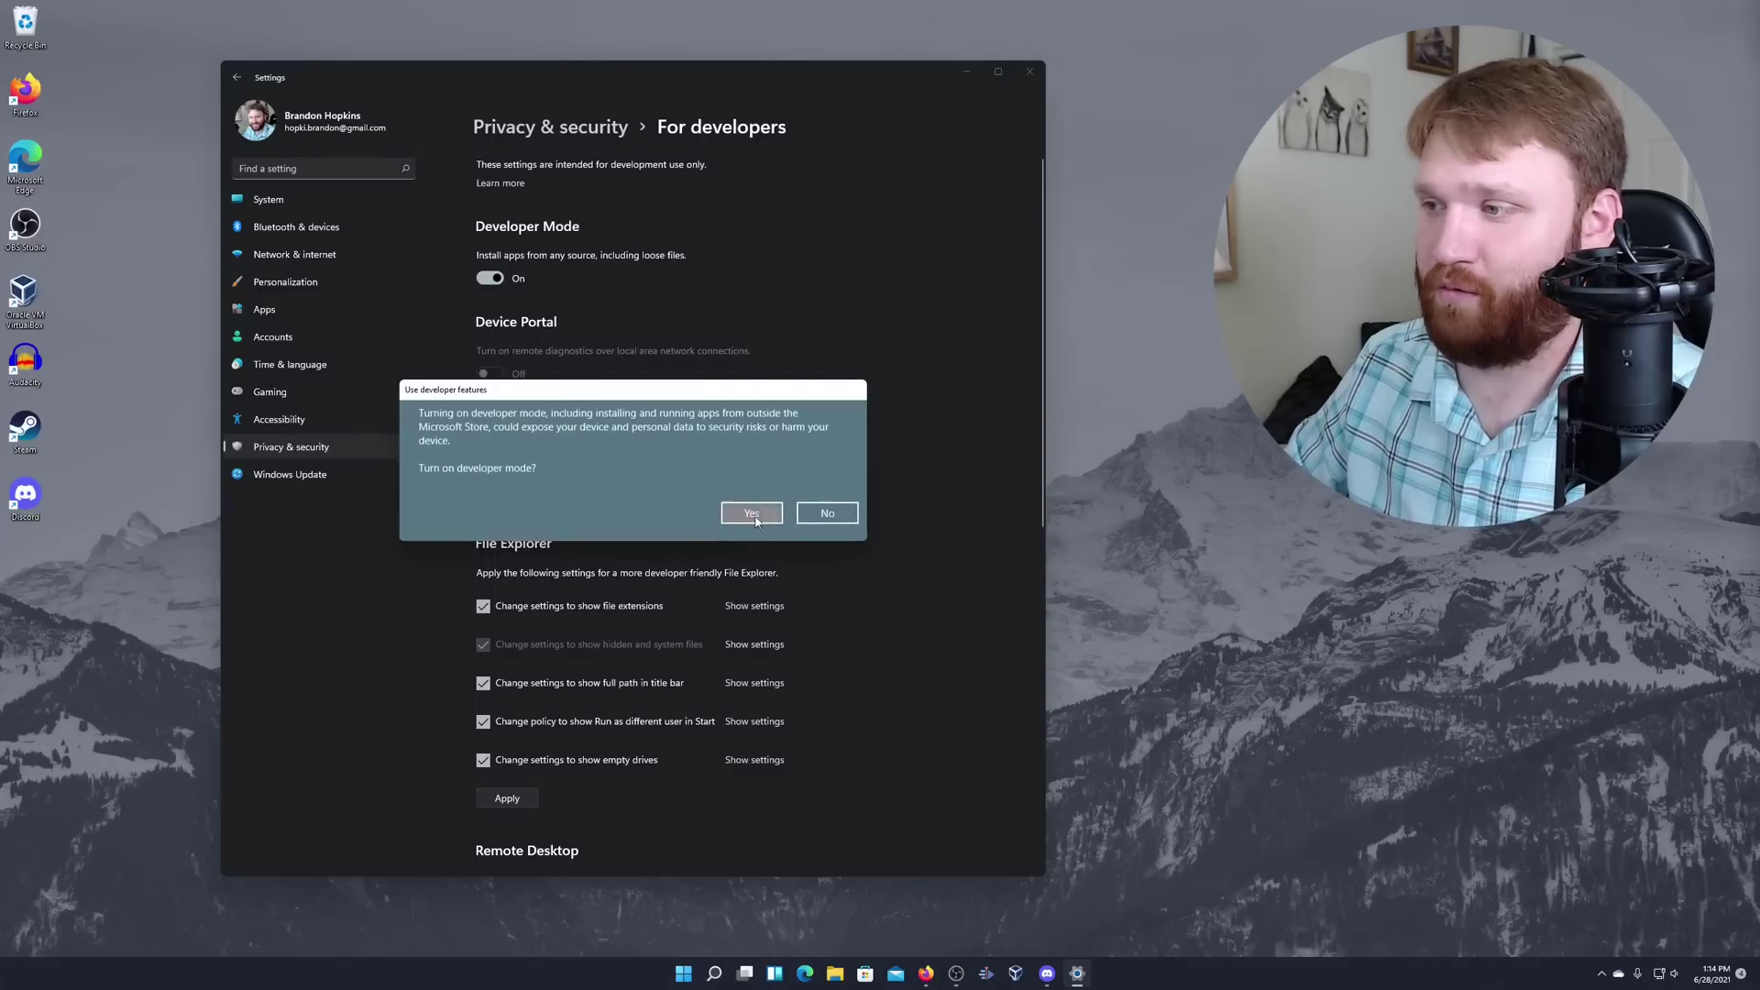
left_click(752, 513)
scroll(550, 385, "down", 3)
scroll(517, 388, "up", 3)
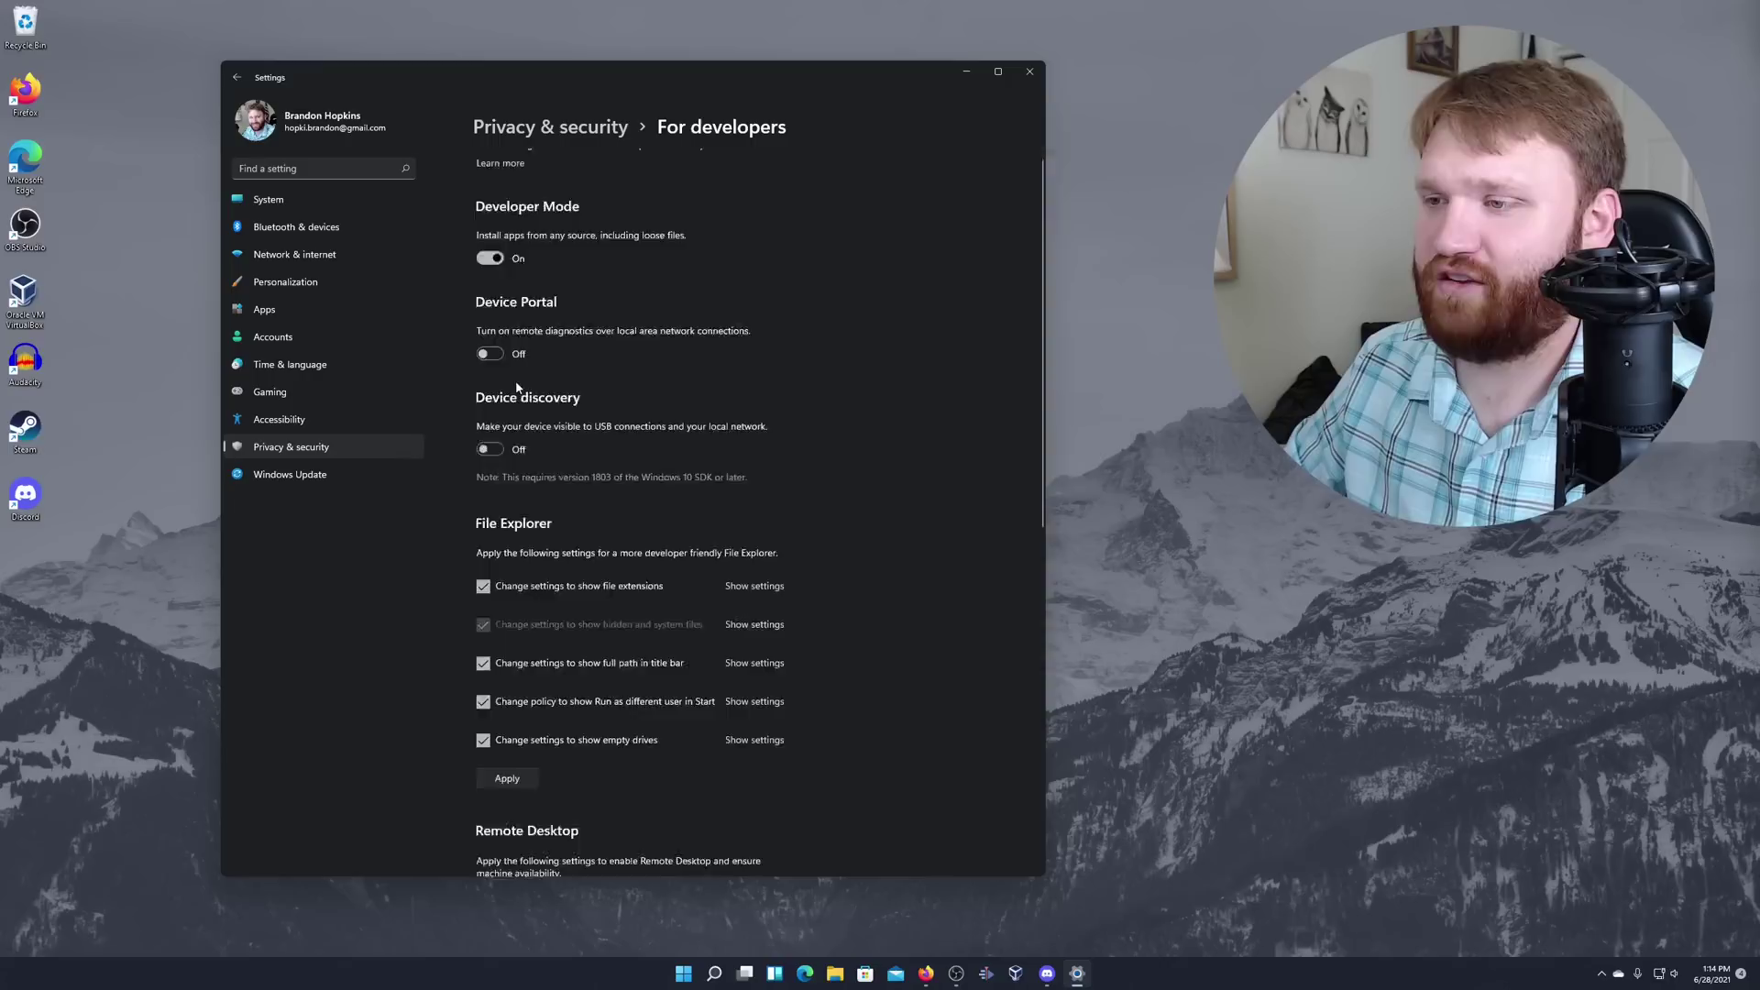
scroll(517, 388, "down", 6)
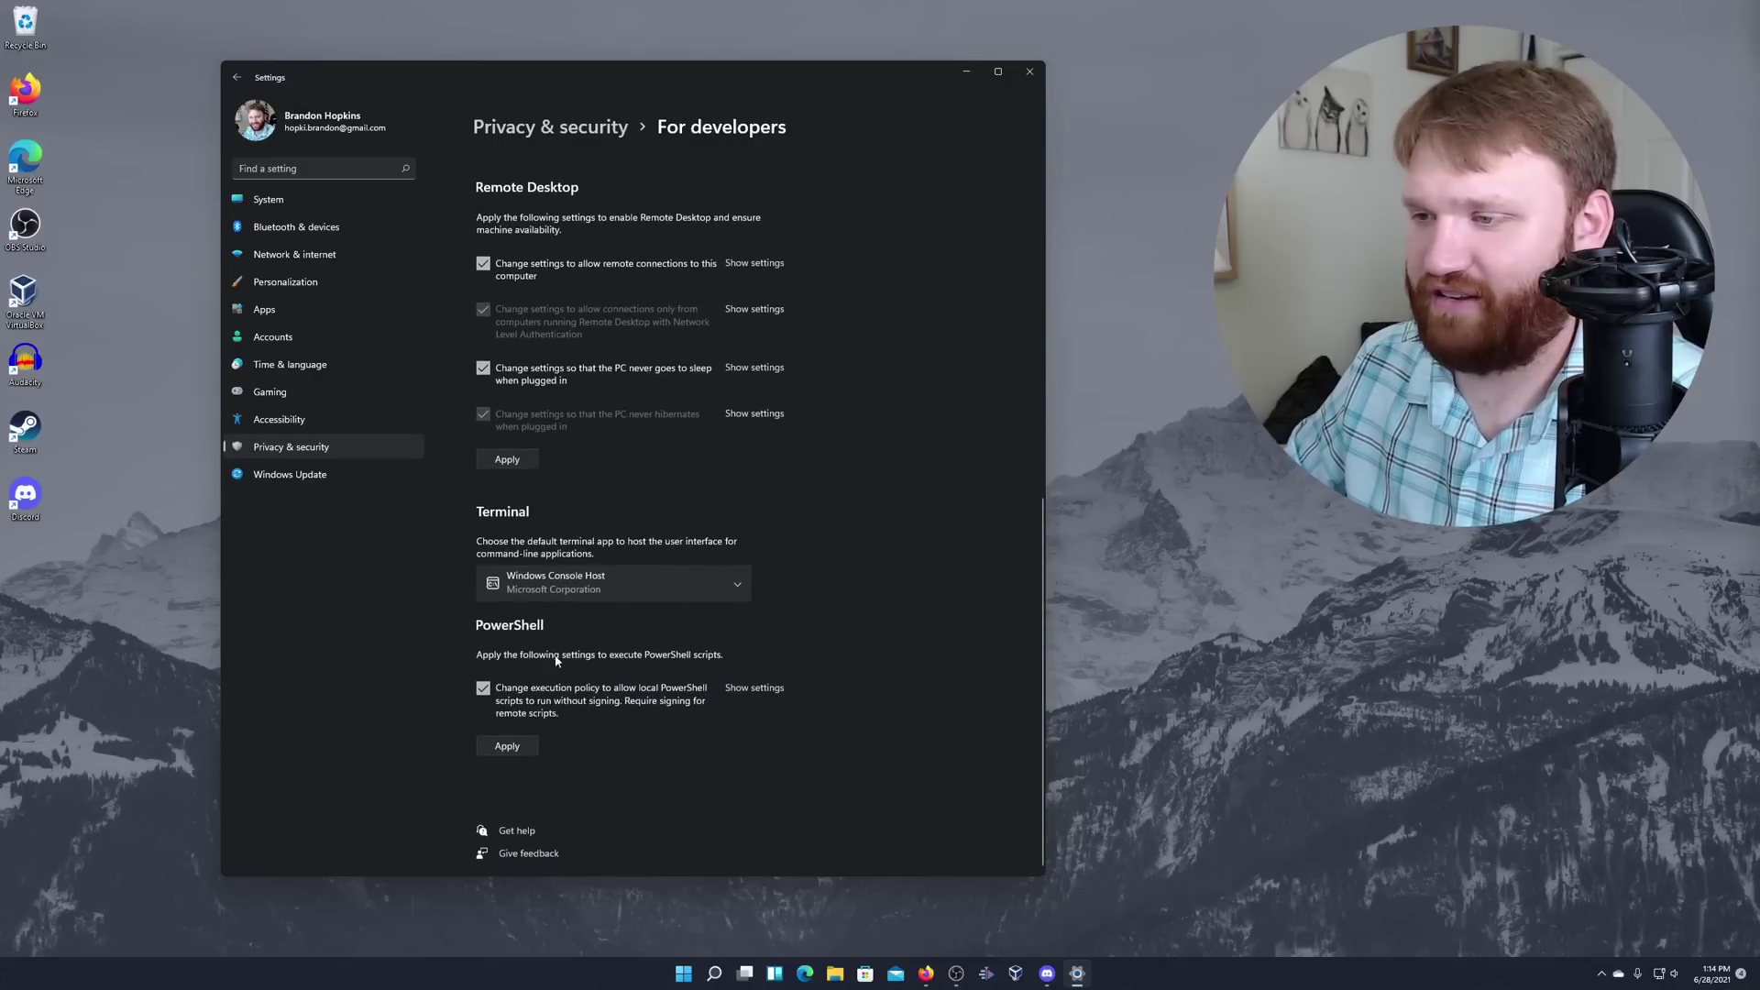
Show Windows Update's Advanced options, with active hours 8:00 AM–5:00 PM.
left_click(280, 475)
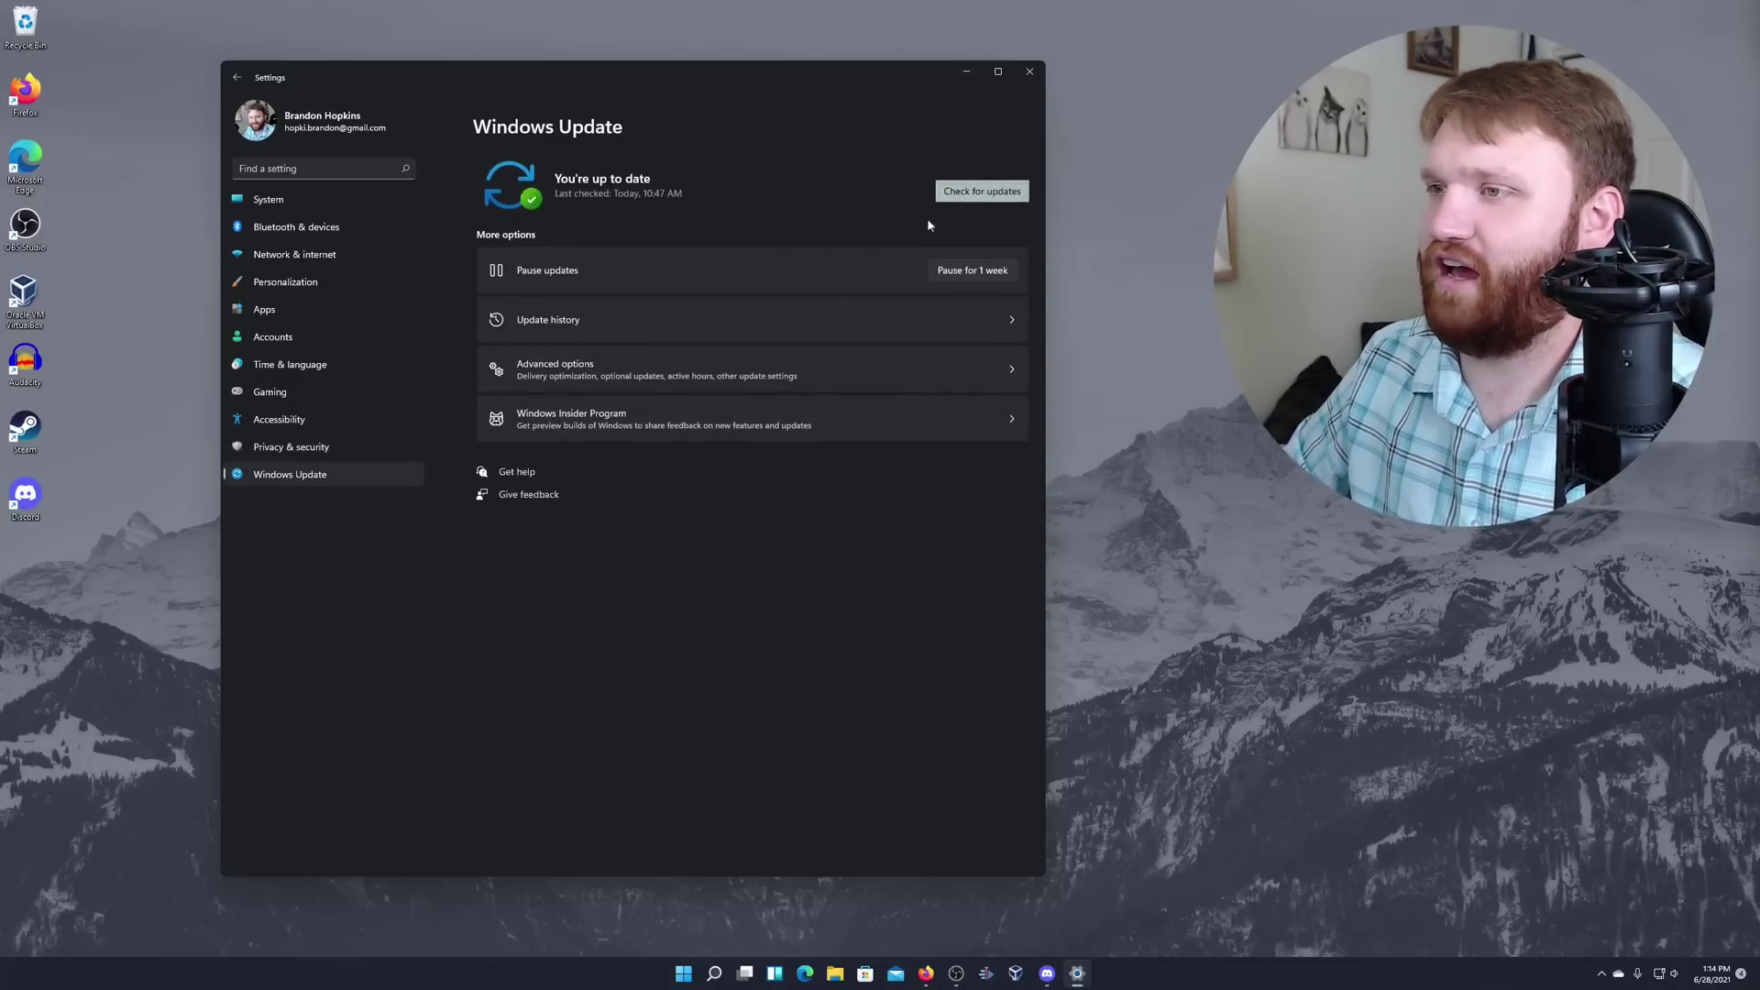
left_click(556, 376)
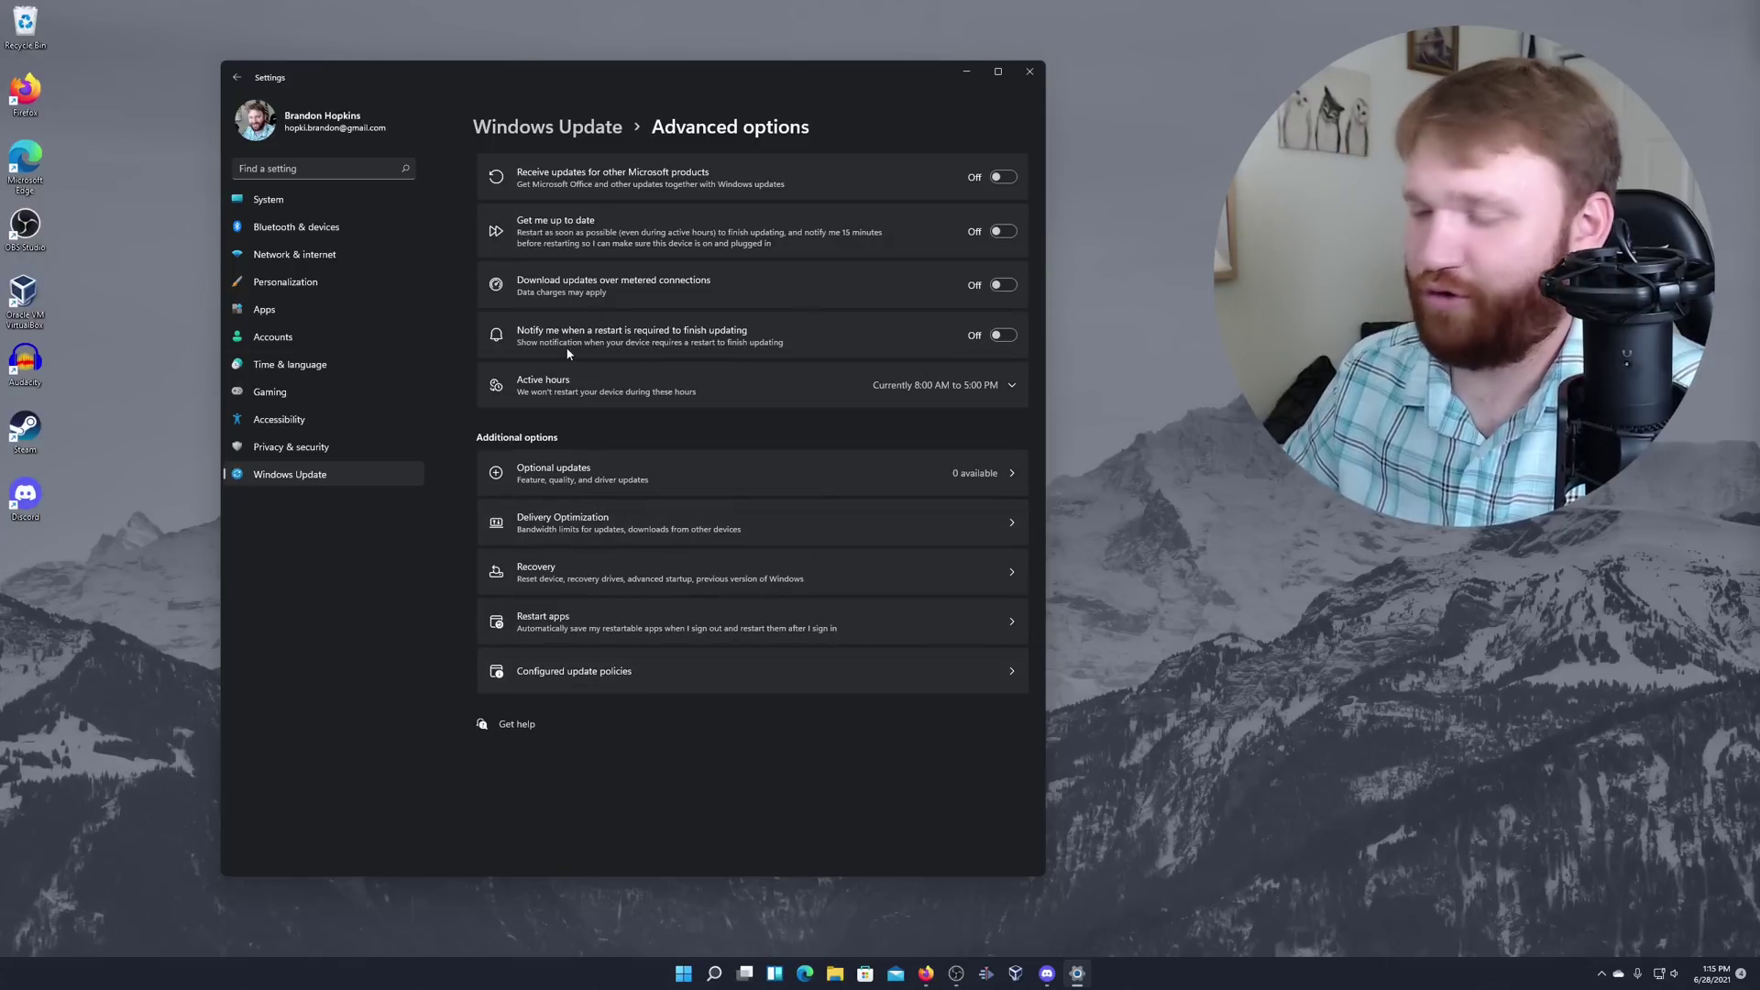
Go back twice to Privacy & security > For developers, where Developer Mode stays on.
left_click(240, 80)
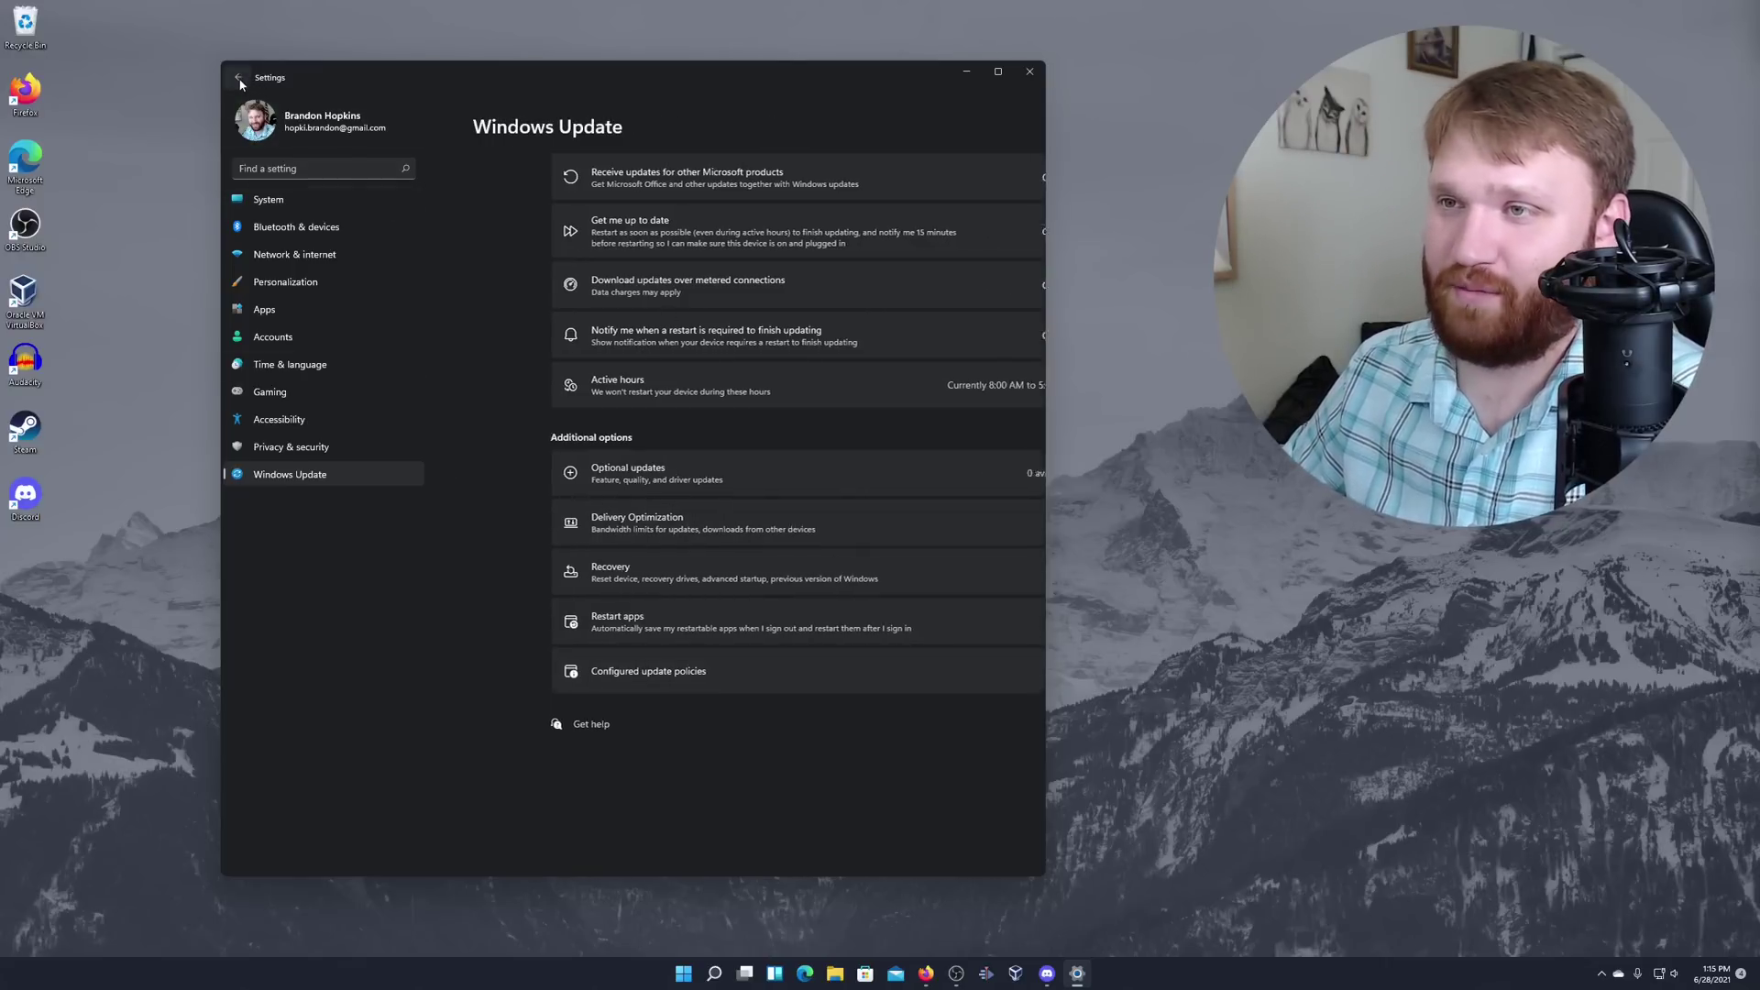
left_click(239, 81)
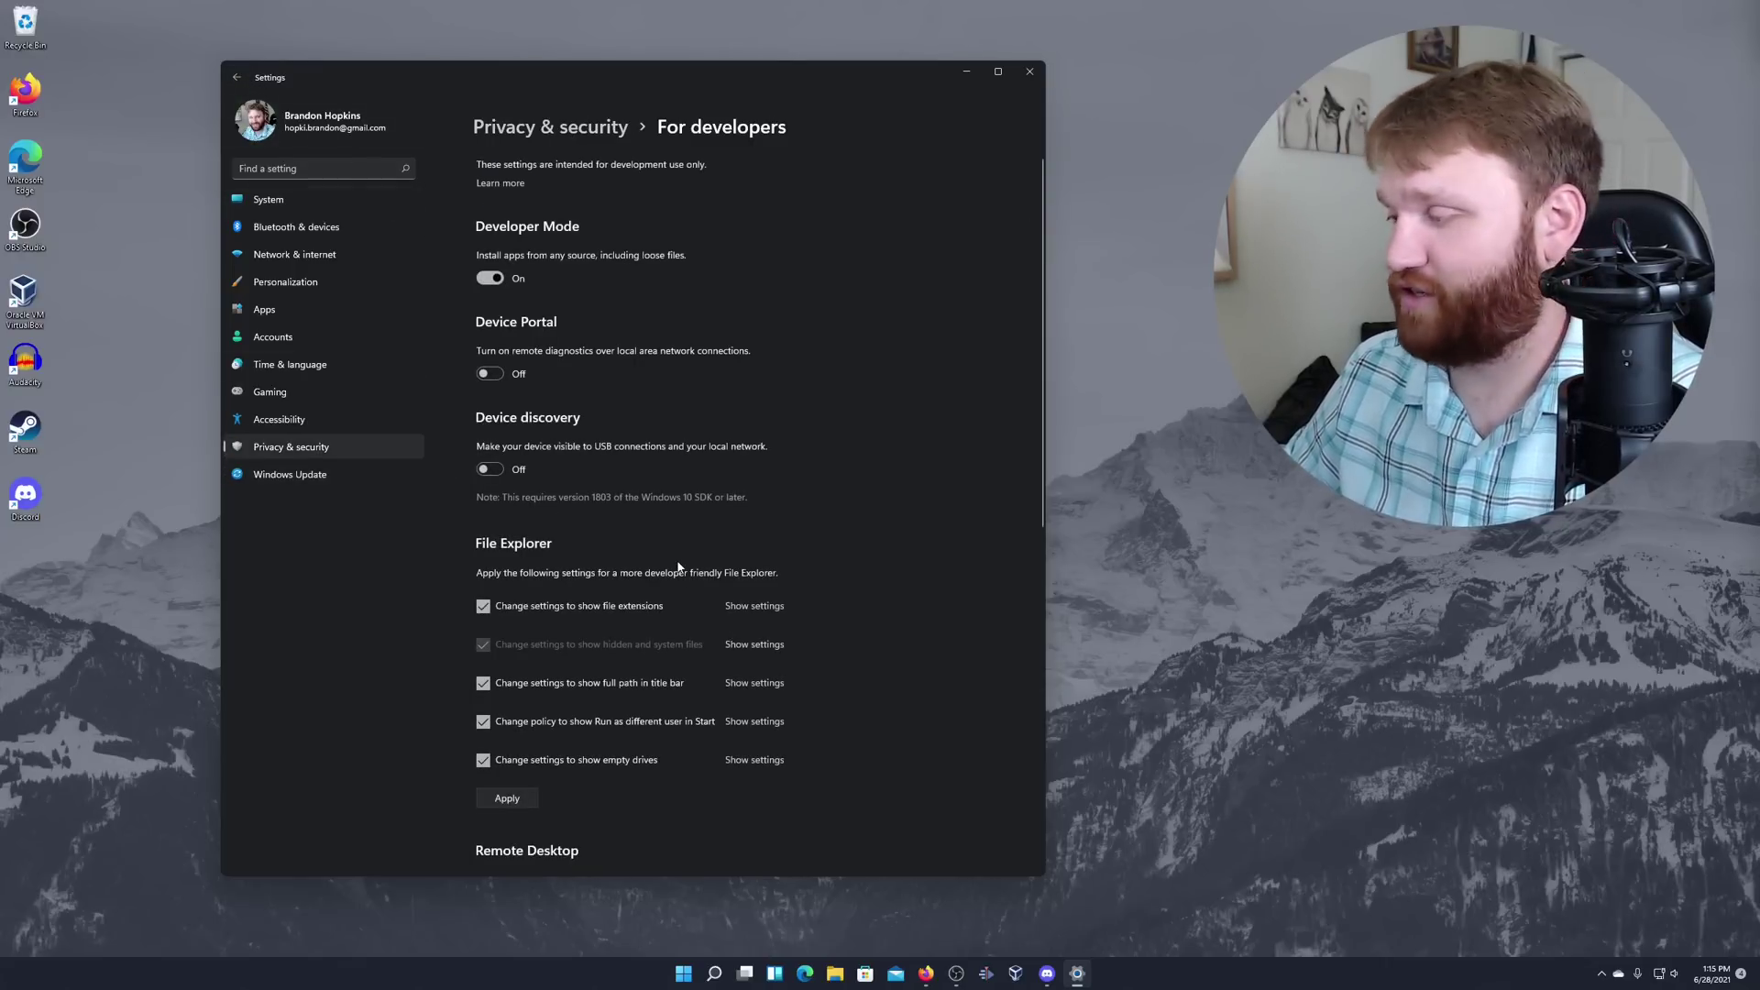